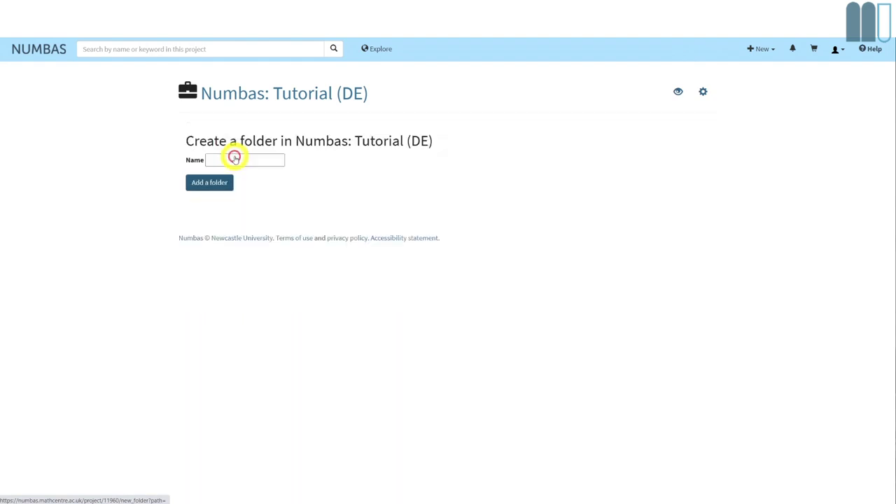
Create a folder named "Teil 02" in the Numbas: Tutorial (DE) project
click(234, 163)
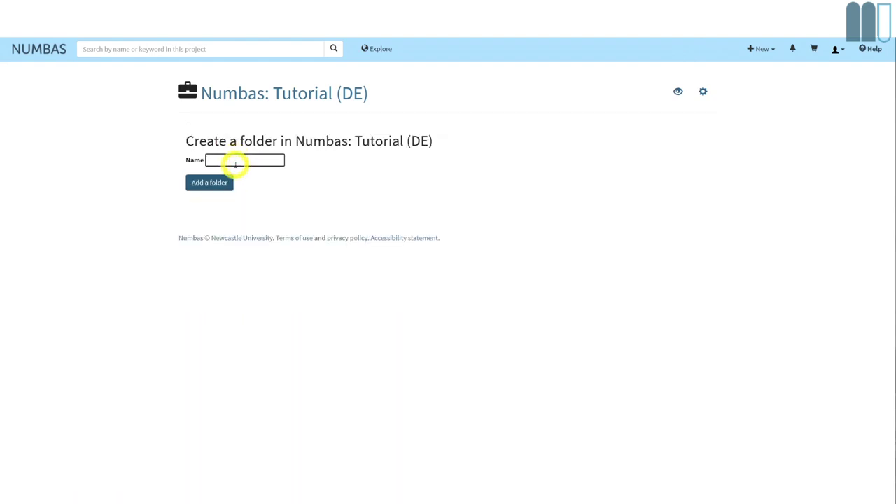
text(Teil 02)
click(200, 182)
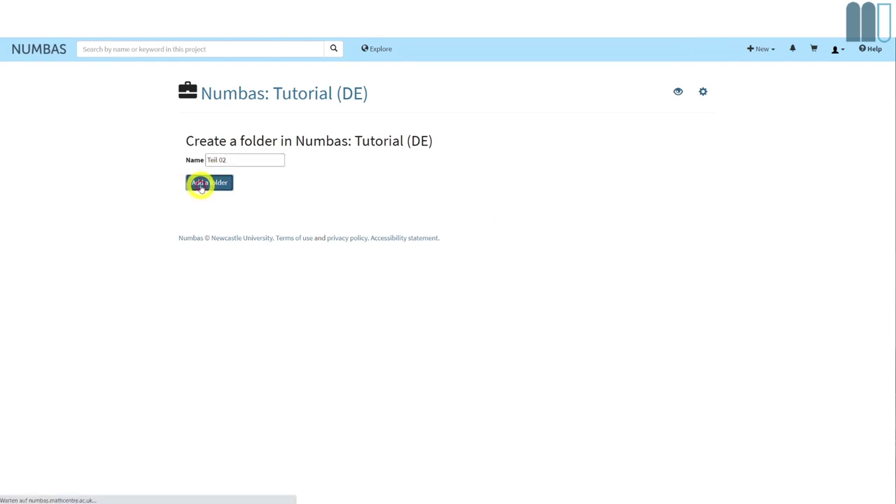
Create a new question named "Zahlumwandlungen" inside the Teil 02 folder
click(387, 249)
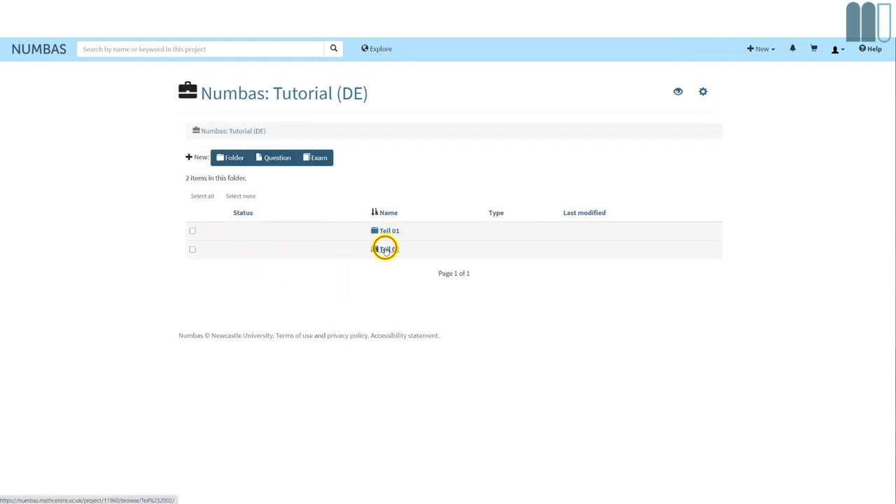
click(278, 161)
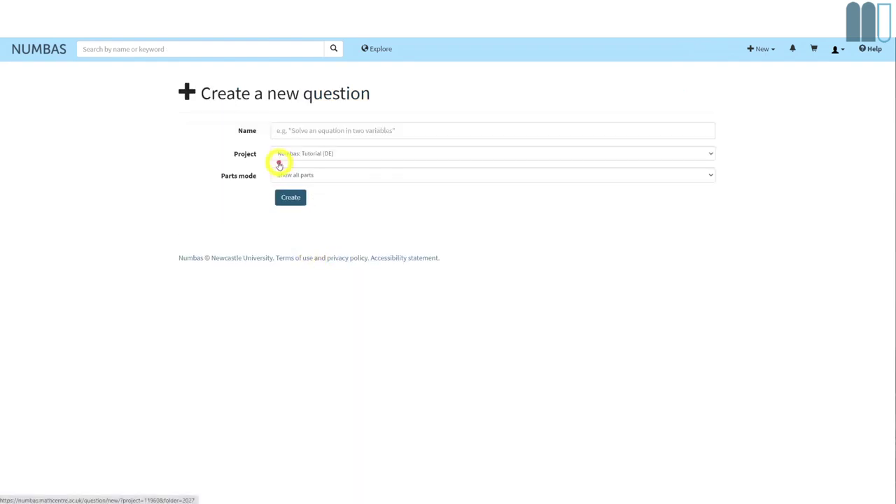
click(317, 130)
text(Zahlumwandlungen)
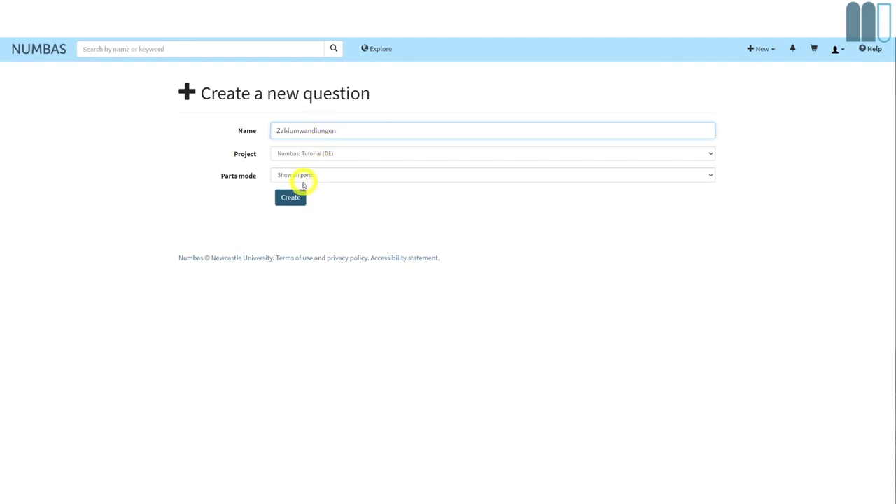
click(290, 199)
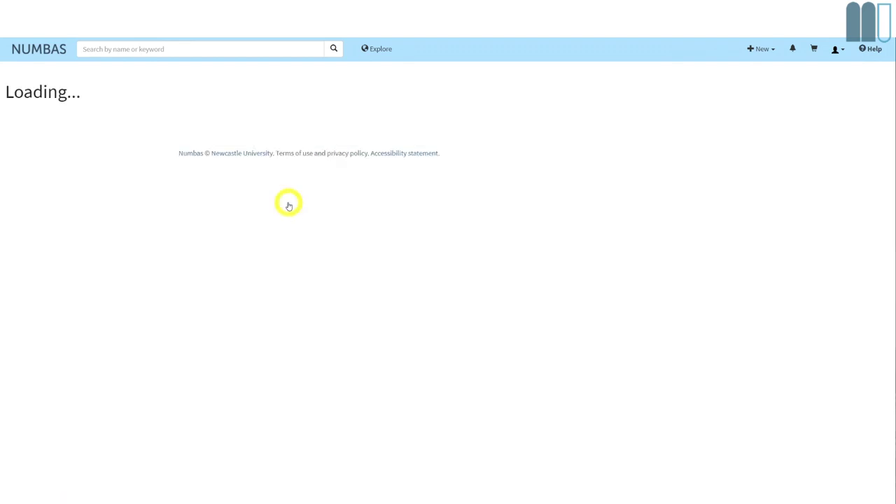
Write the question statement "Zahlumwandlungen" followed by a new paragraph "Schreibe den gewöhnlichen Bruch als Dezimalbruch oder umgekehrt."
click(224, 205)
text(Zahlumwandlungen)
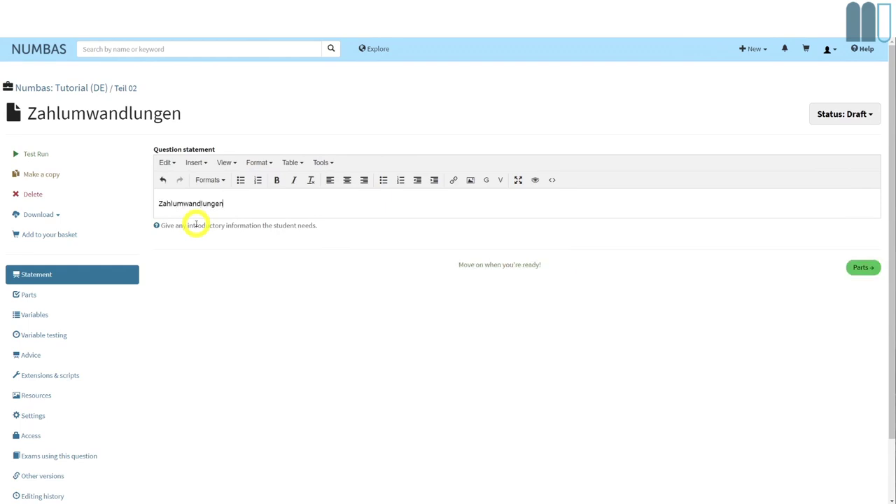
key(Return)
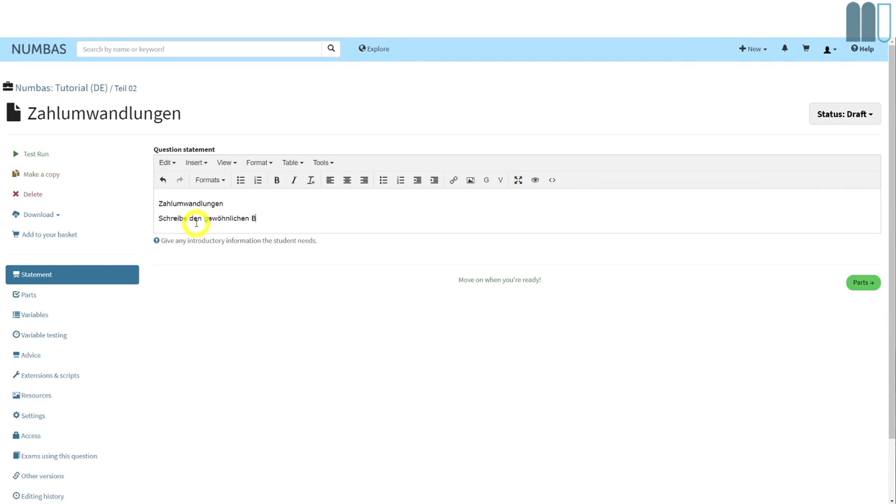
text(ruch als Dezimalbruch oder umgeh)
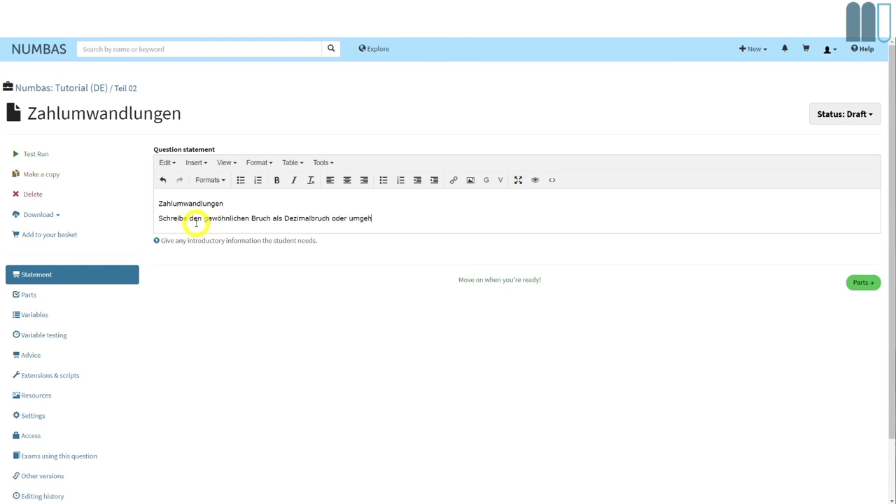
key(BackSpace)
text(keh)
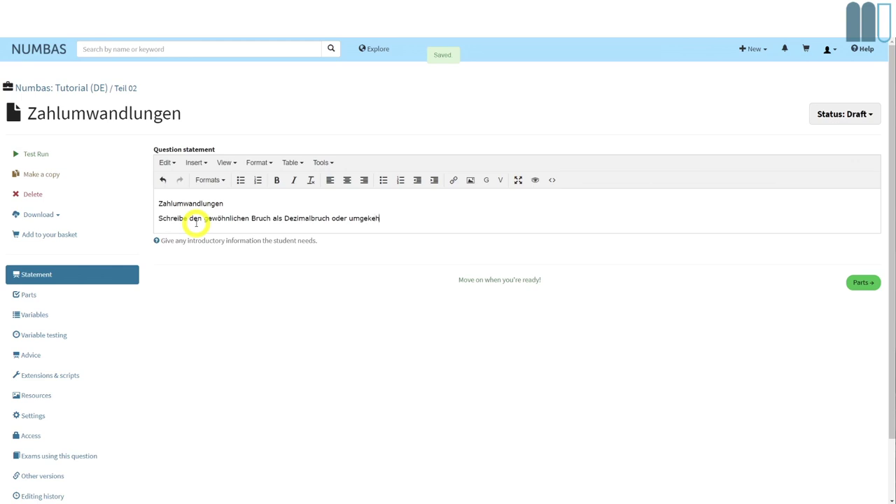
text(rt.)
Change the word "Dezimalbruch" in the question statement to "Dezimalzahl"
key(ctrl+Left)
key(ctrl+Left)
key(Left)
key(shift+Left)
key(shift+Left)
key(shift+Left)
text(zahl)
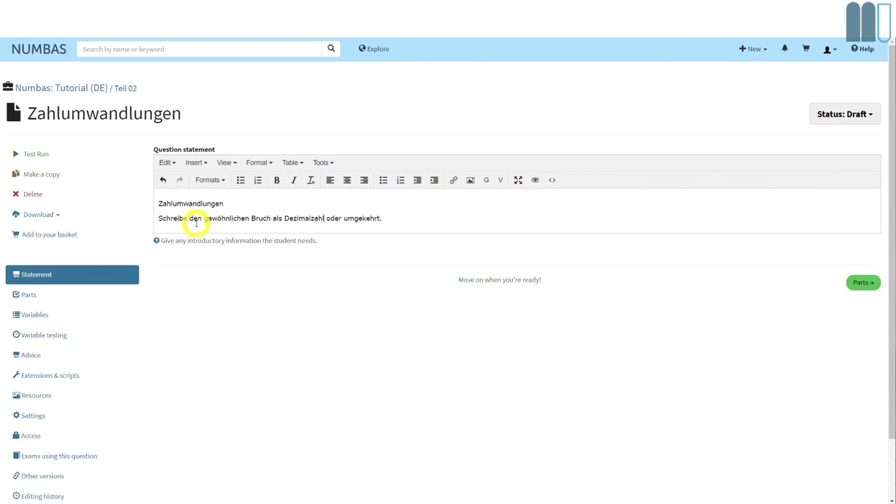
Format the first statement line "Zahlumwandlungen" as Heading 3
drag(224, 203, 157, 203)
click(209, 179)
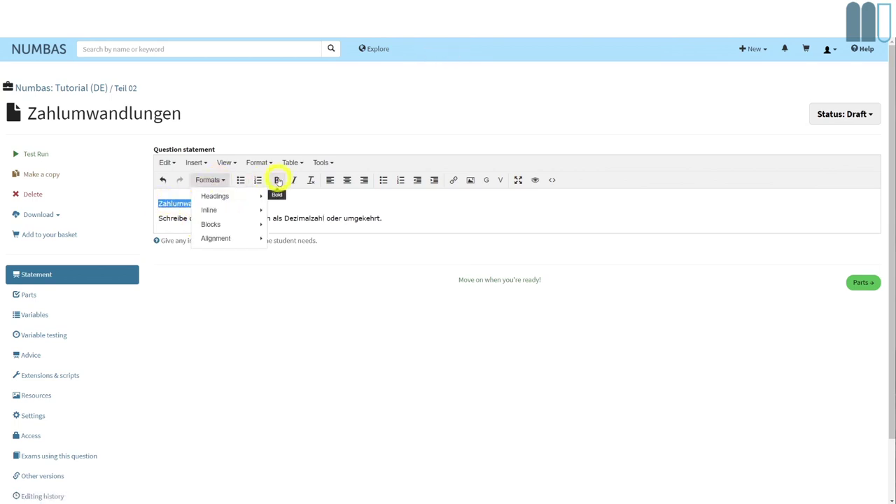
mouse_move(236, 196)
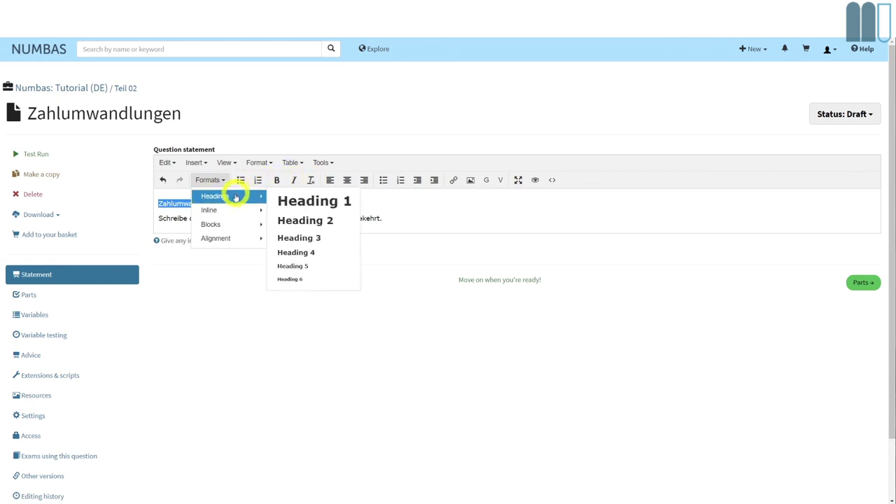
click(307, 239)
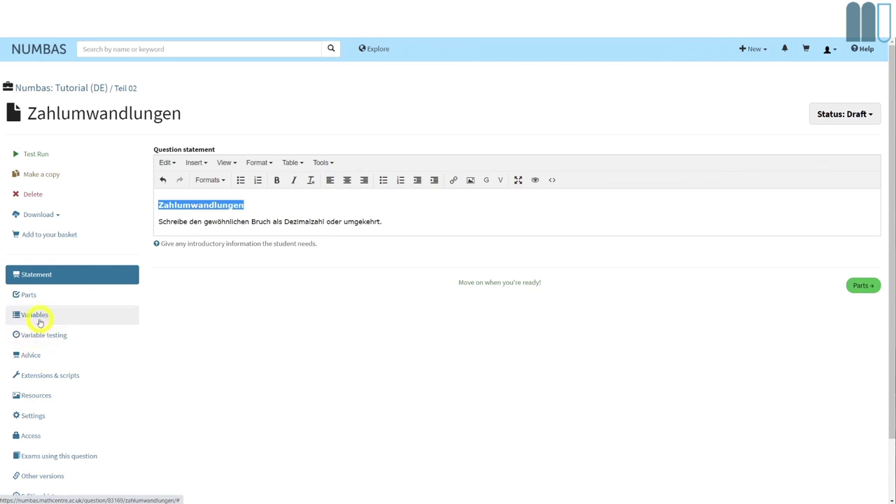
Add a question variable named p2 with the JME value random(2,3,4)
click(31, 295)
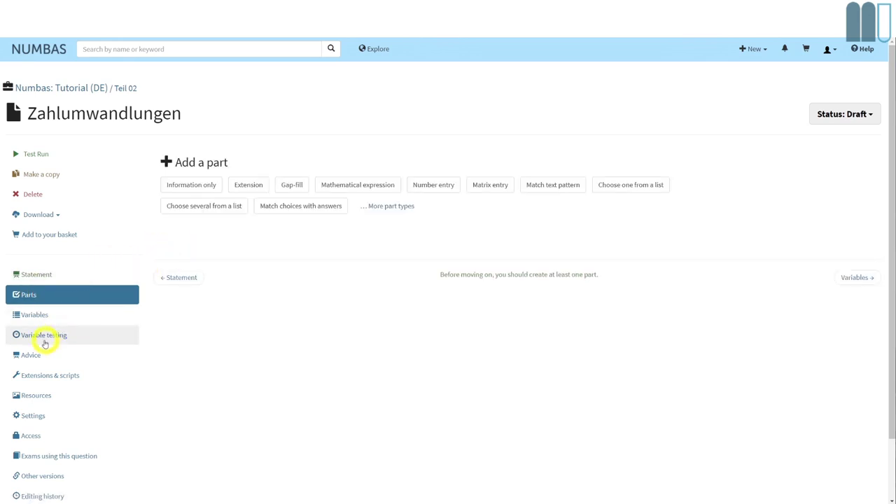
click(39, 316)
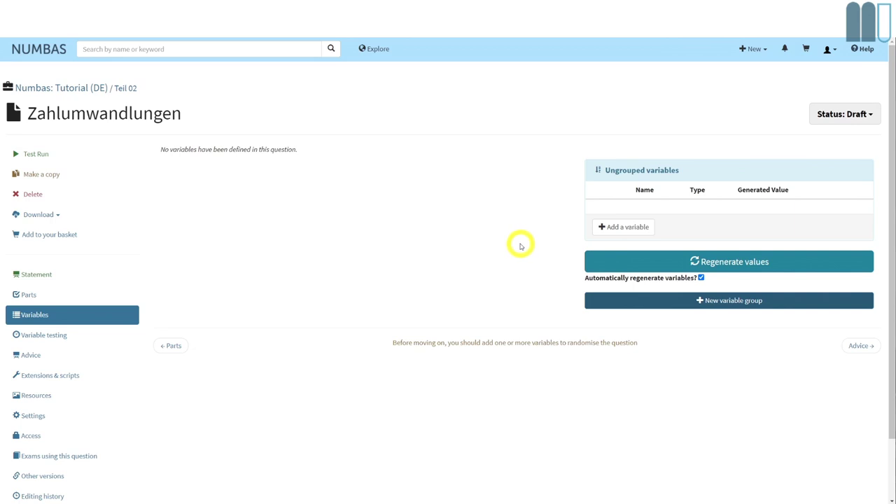
click(606, 230)
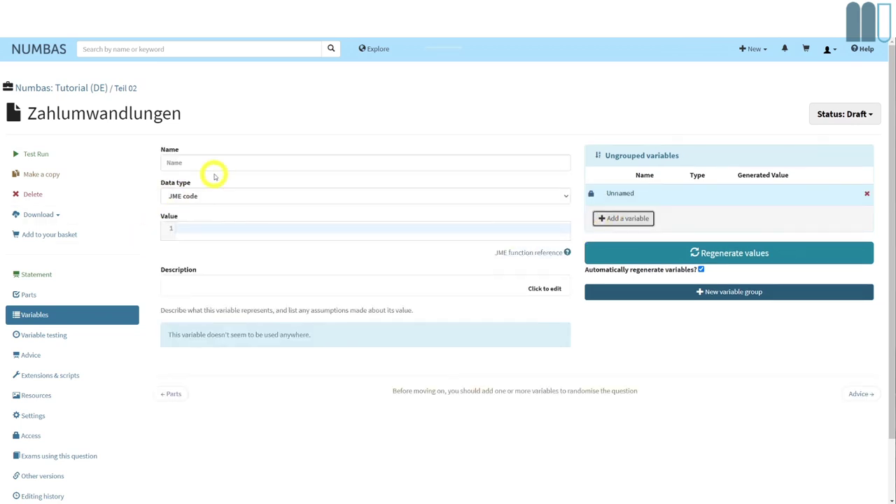
click(213, 165)
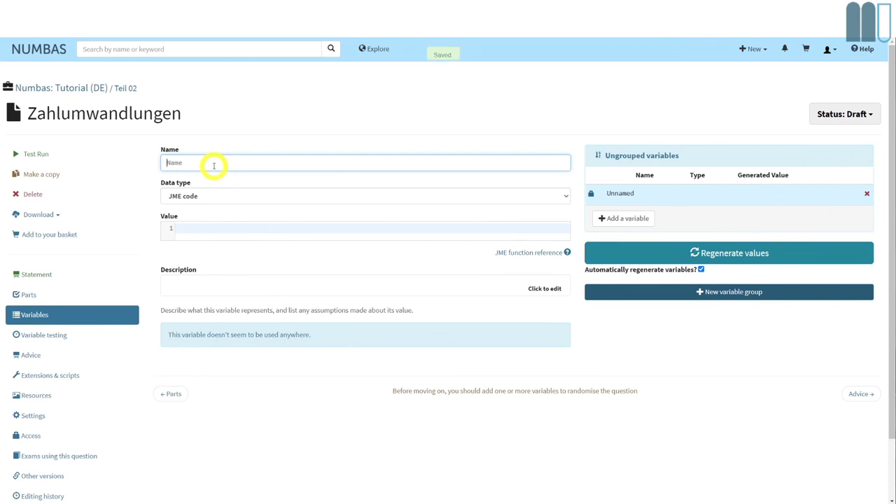
text(p2)
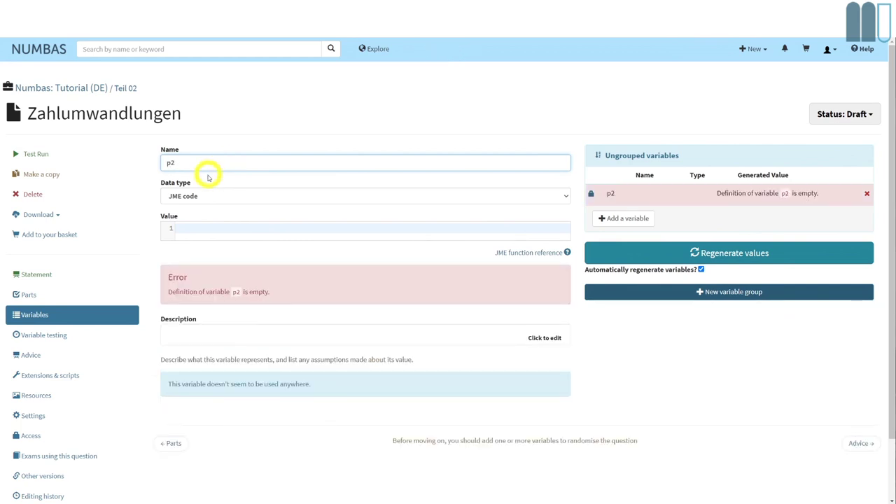
click(197, 231)
text(rand)
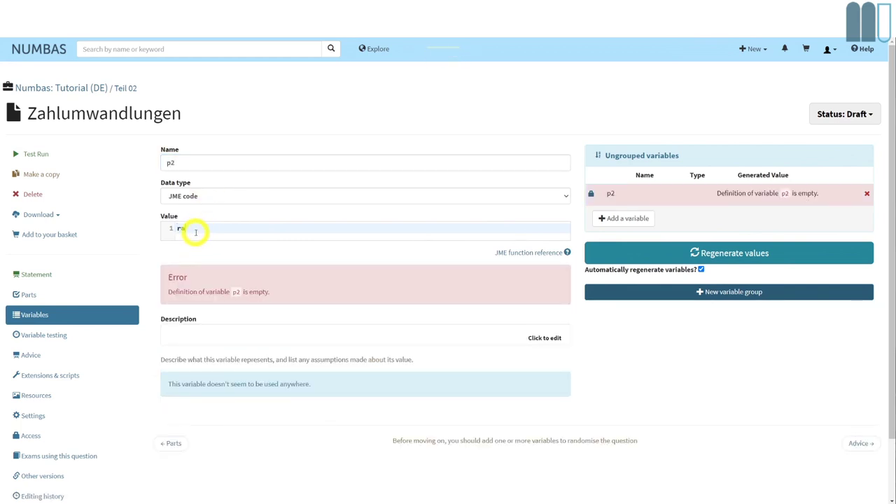
text(om(2,3)
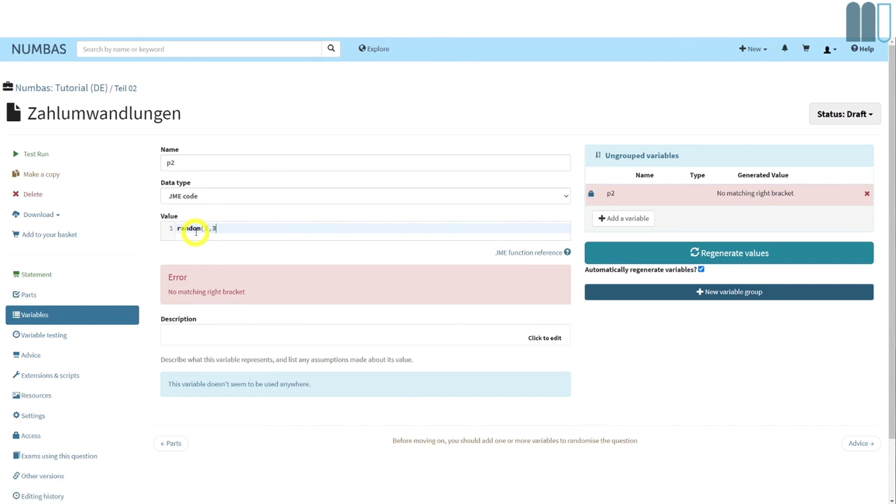
text())
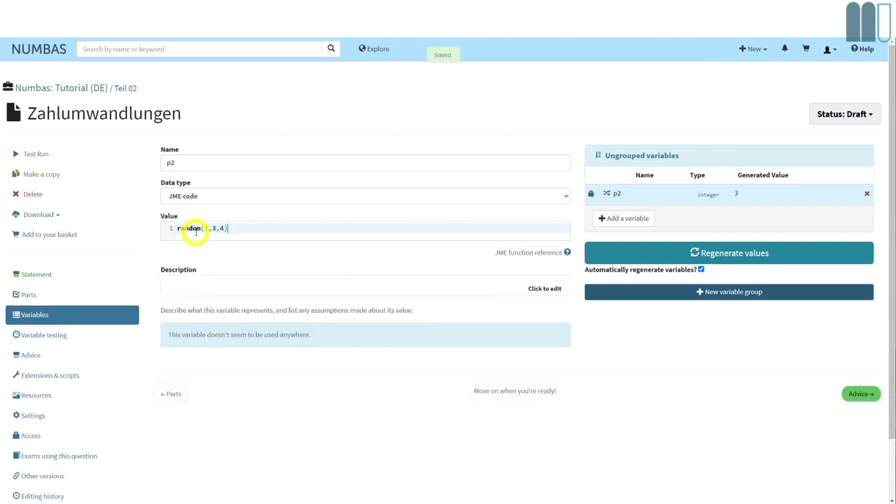
Add a second variable named p5 with the JME value random(0,1)
click(634, 221)
click(258, 161)
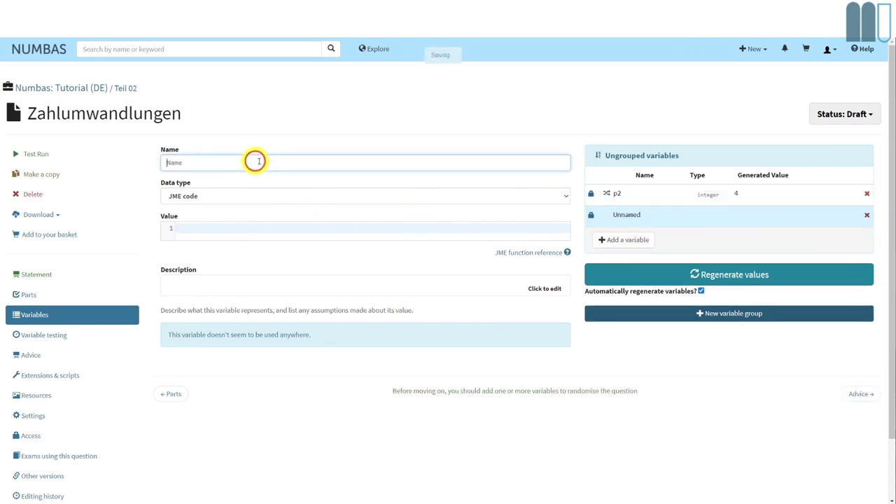
text(p5)
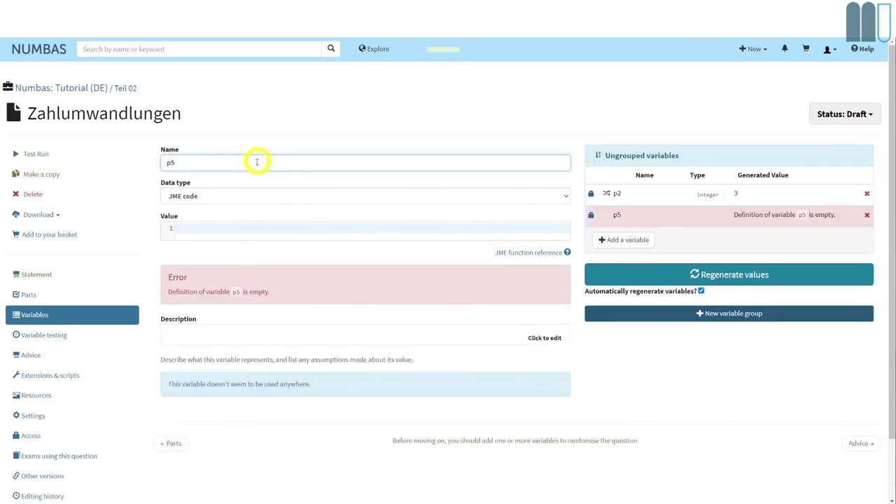
click(188, 232)
text(random()
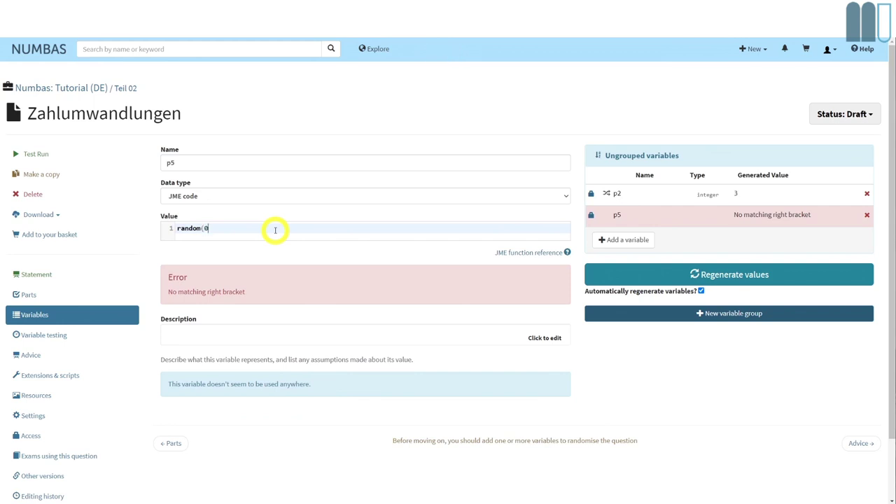
text(0,1))
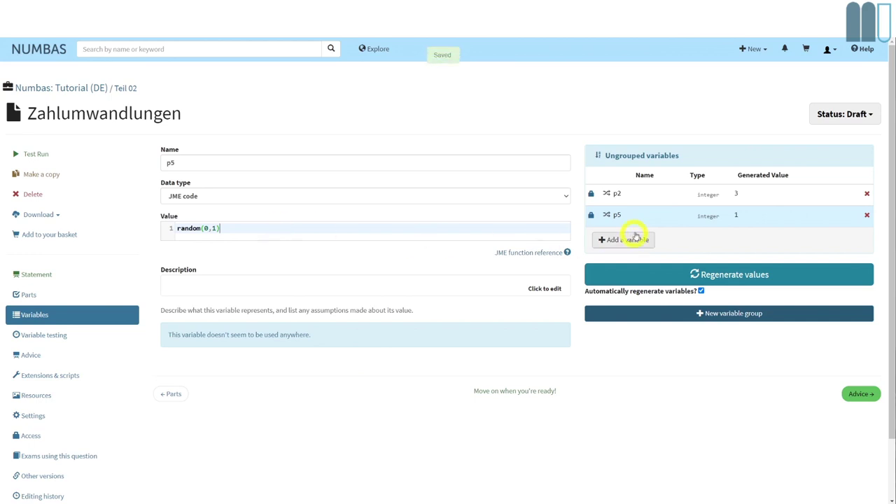
Rewrite the value of variable p2 as the range expression random(2..4)
click(642, 202)
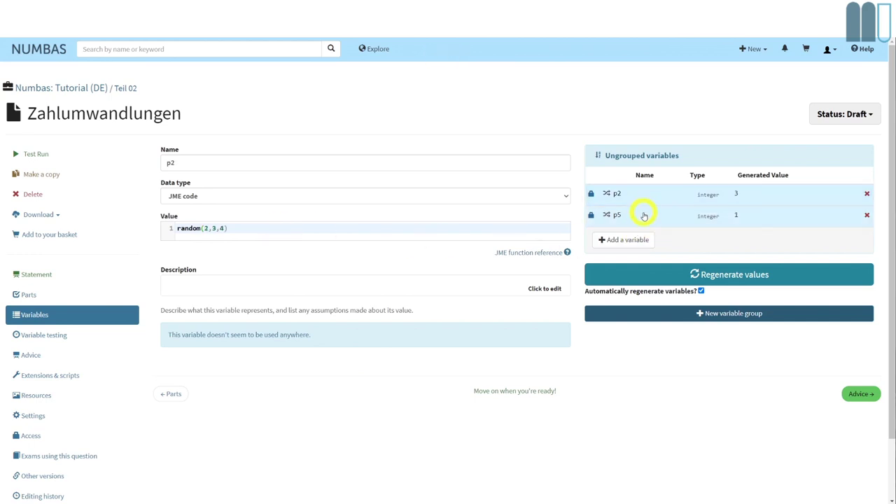
click(641, 219)
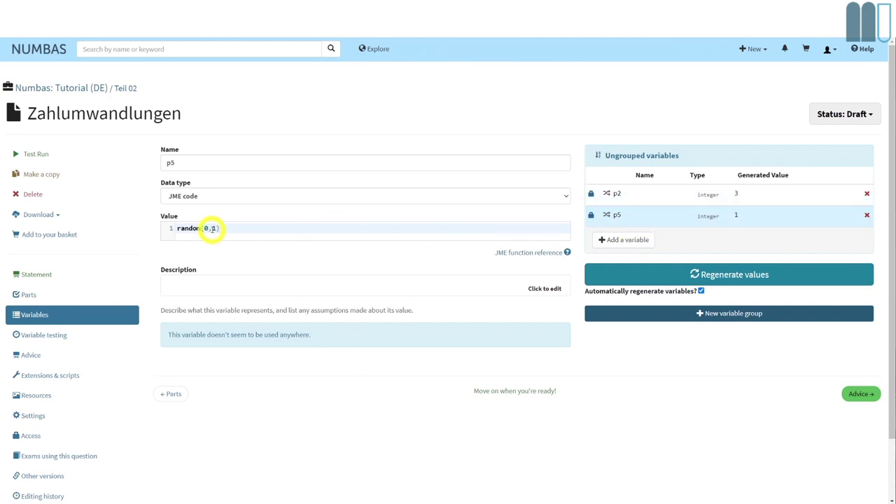
click(623, 198)
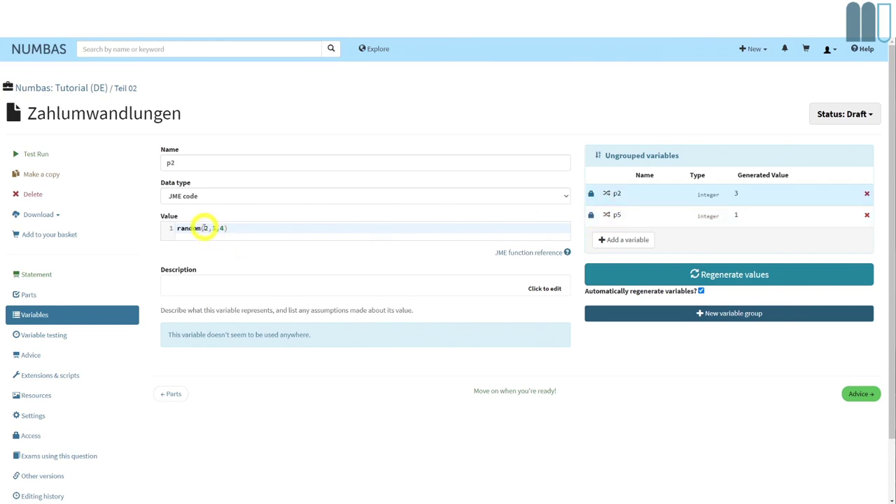
click(211, 228)
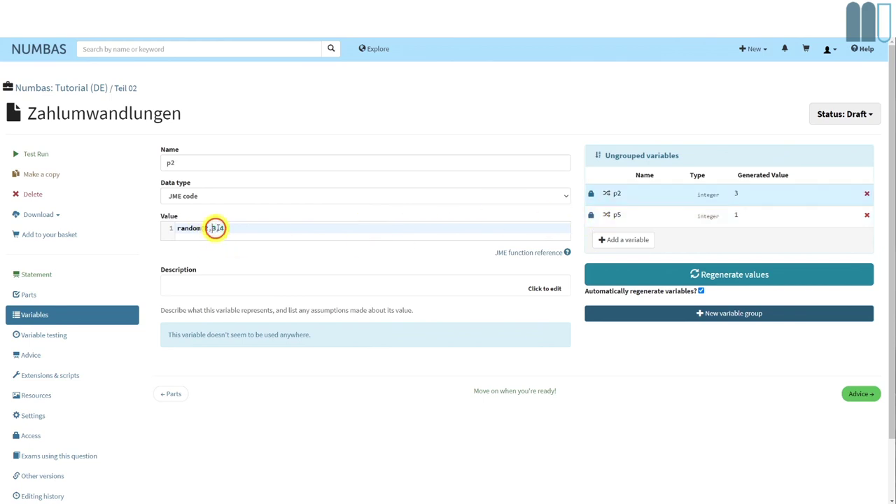
key(shift+Right)
key(shift+Right)
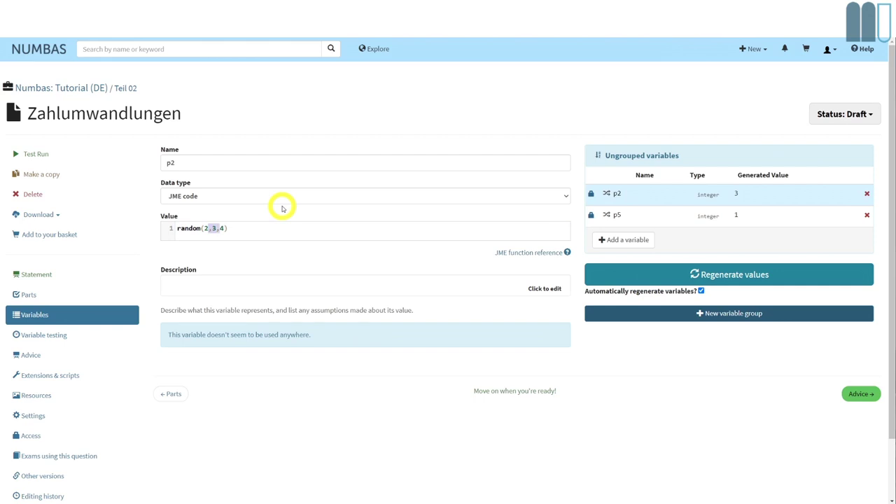
text(..)
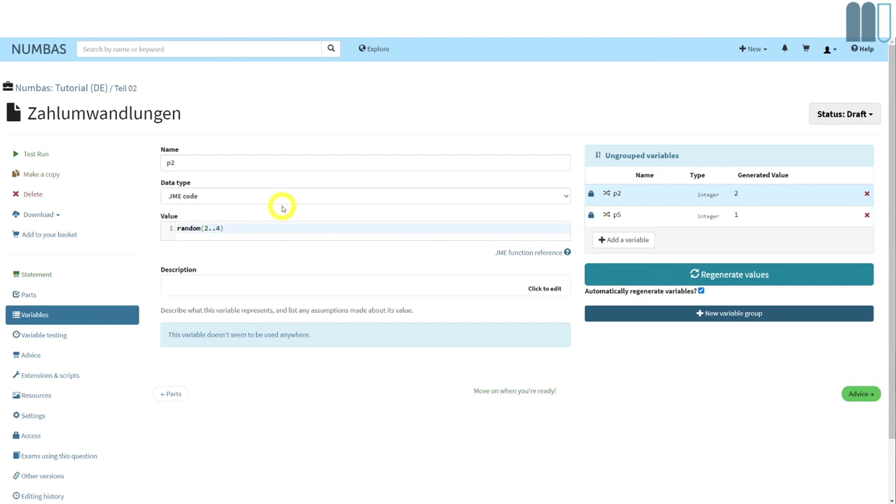
Add a third question variable named Nenner with the JME value 2^p2*5^p5
click(607, 242)
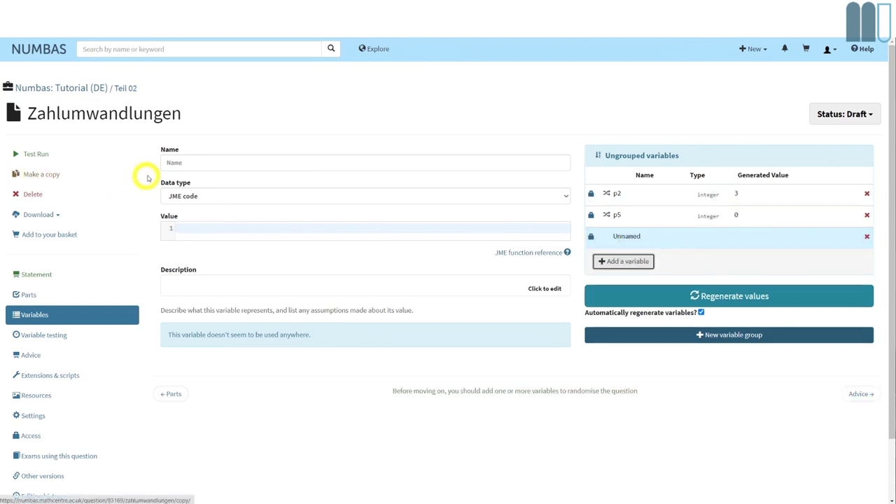
click(187, 162)
text(Nenner)
click(207, 230)
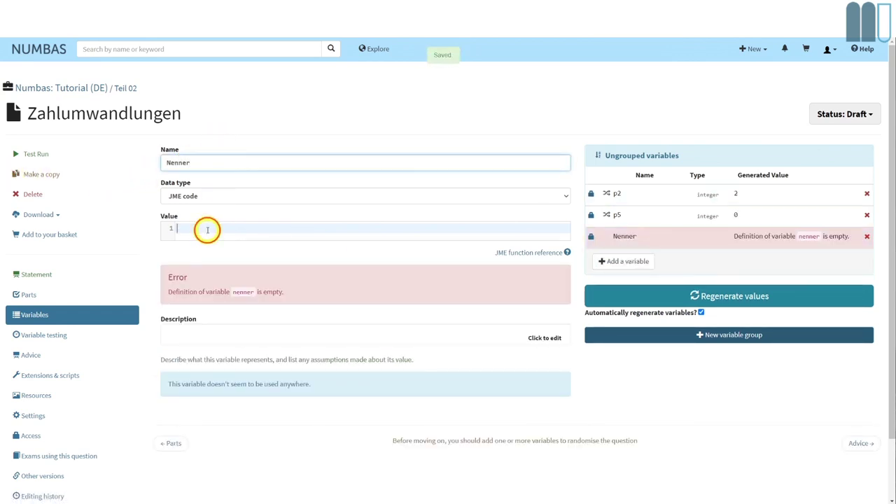
text(2)
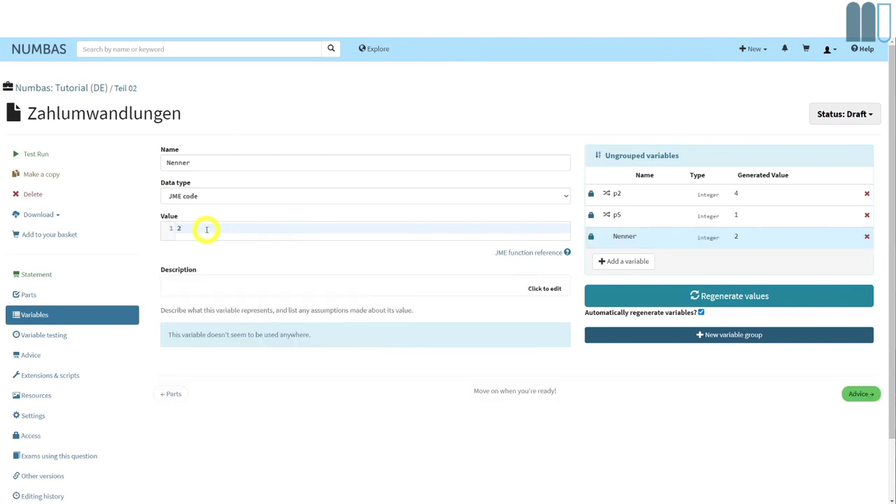
text(^p2)
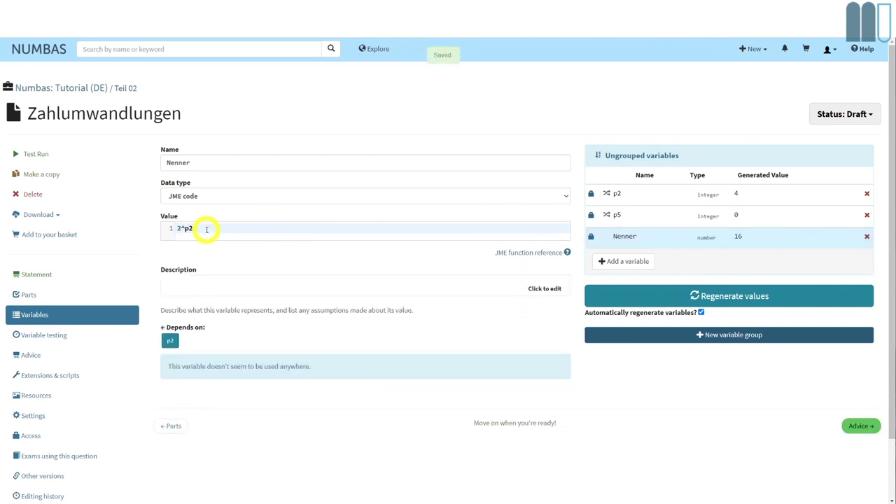
text(*5^p5)
Regenerate the variable values several times to check the denominators produced by Nenner
click(726, 302)
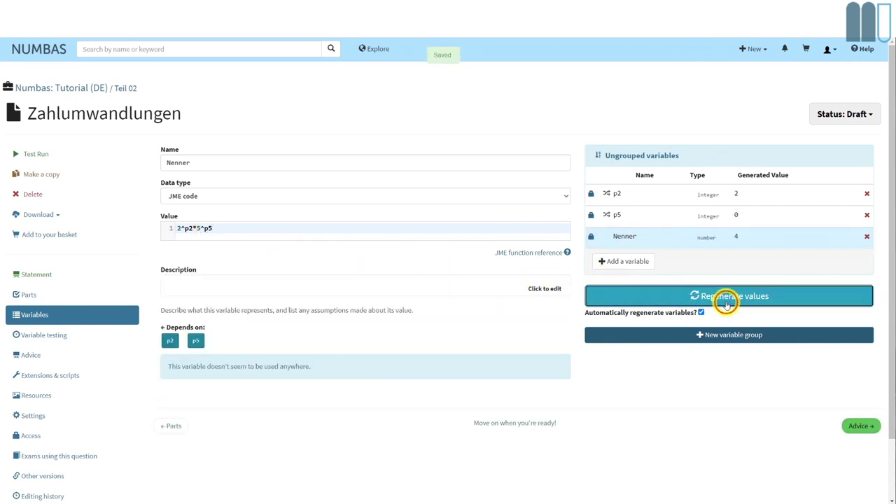
click(725, 305)
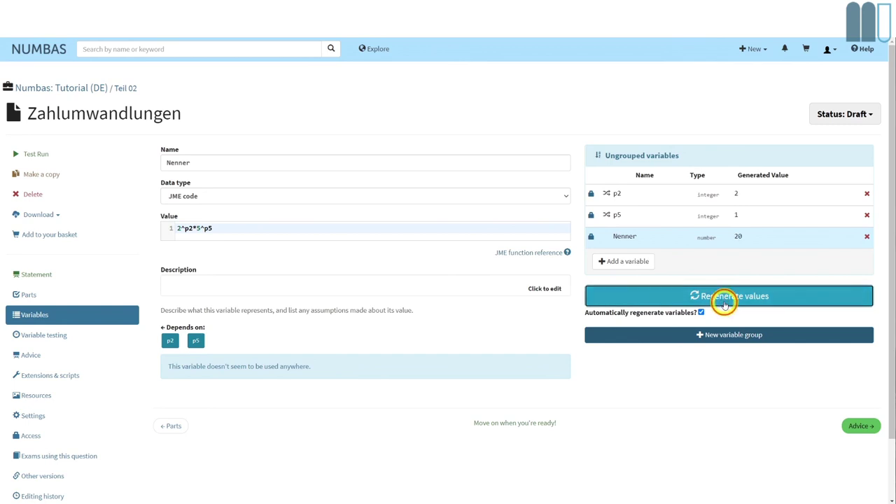
click(724, 305)
click(725, 304)
click(725, 304)
click(710, 309)
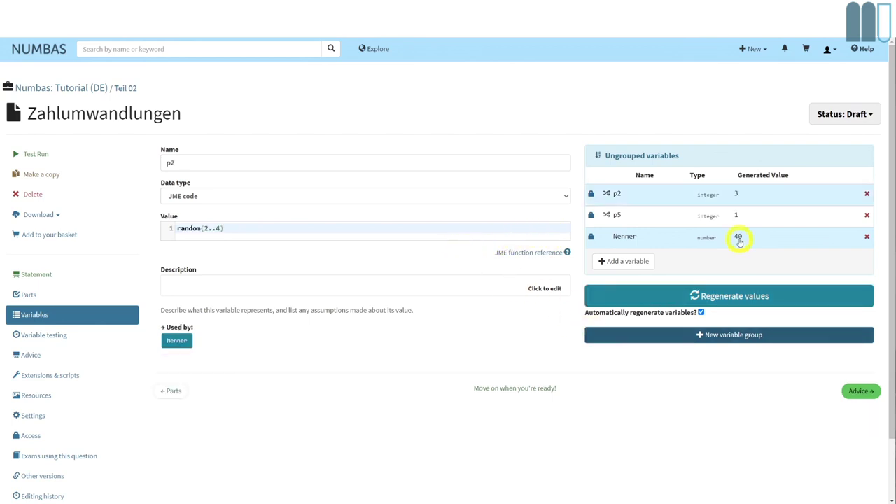
Add a variable named Zaehler with the JME value 2*random(1..Nenner/2)-1
click(622, 263)
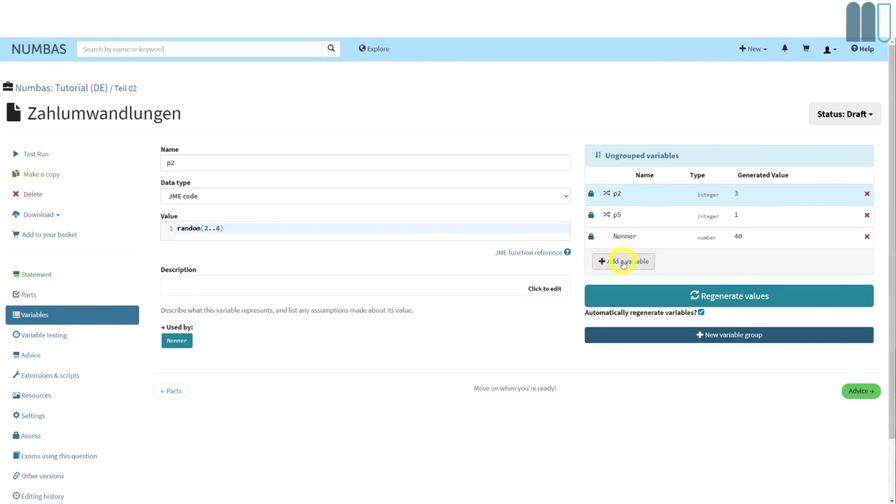
click(240, 163)
text(Zaehler)
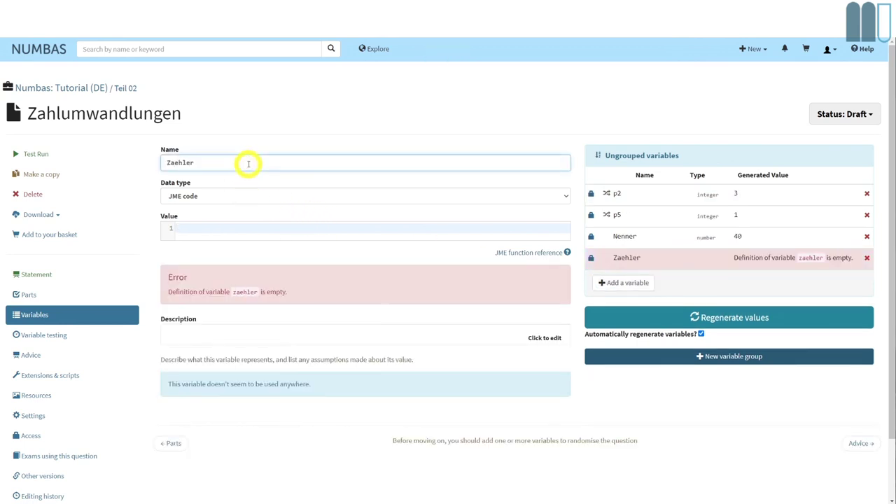
click(191, 231)
text(random()
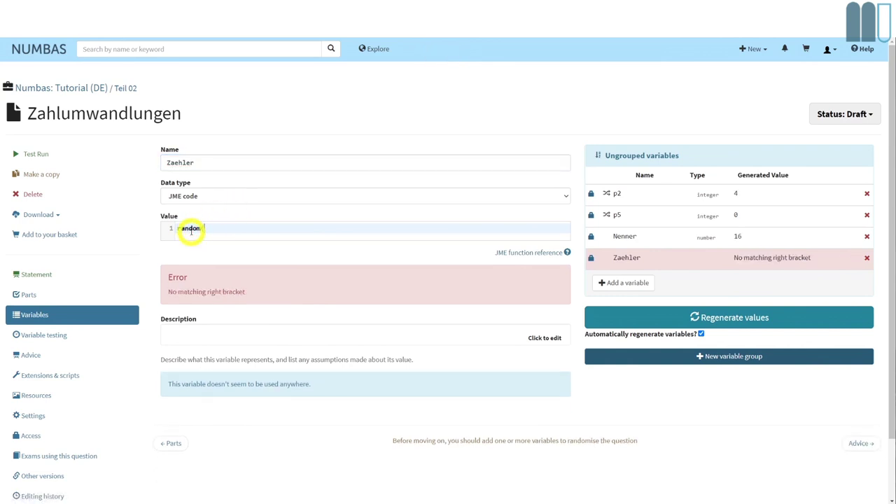
text(1..Nenner/2)
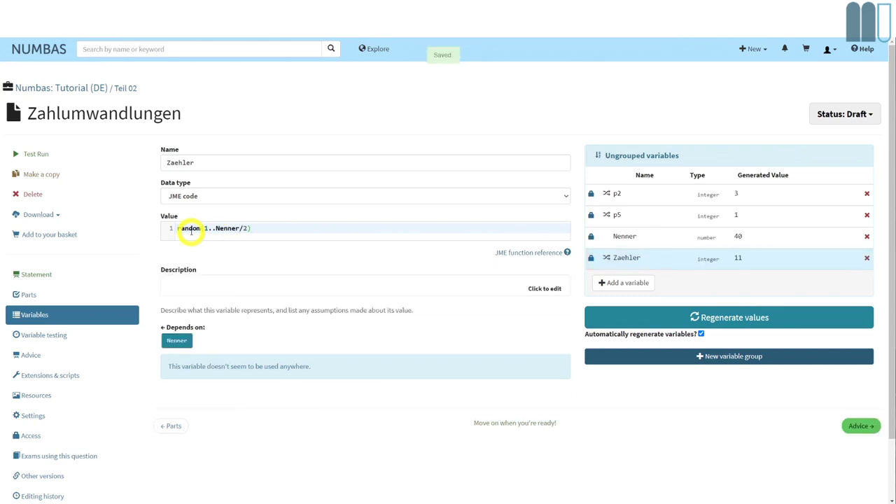
text(2*)
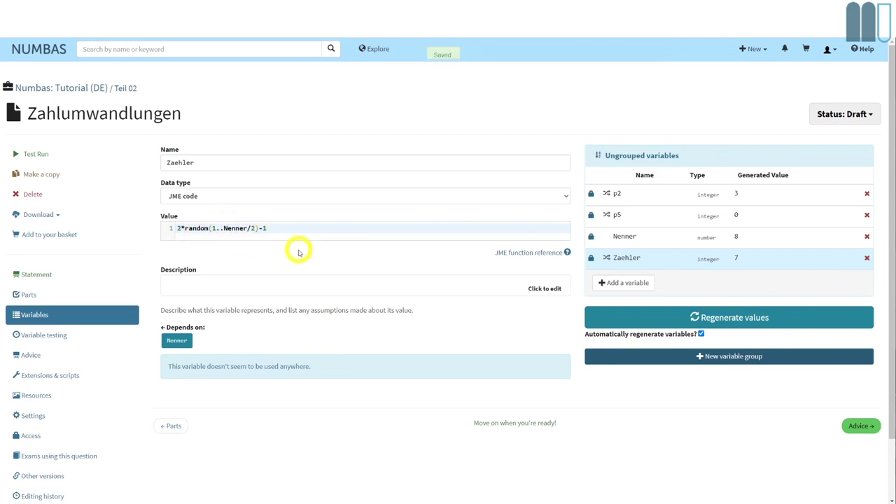
Regenerate the variable values repeatedly to check the numerators produced by Zaehler against Nenner
click(715, 317)
click(714, 318)
click(715, 318)
click(715, 318)
click(714, 318)
click(714, 319)
click(714, 319)
click(715, 318)
click(714, 319)
click(715, 319)
click(714, 320)
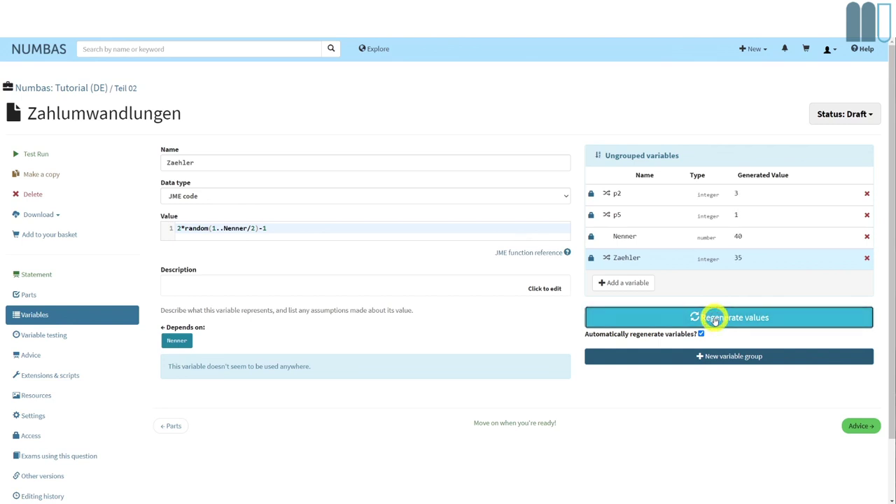
Add a variable named Bruch with the JME value Zaehler/Nenner
click(631, 283)
click(240, 165)
text(Bruch)
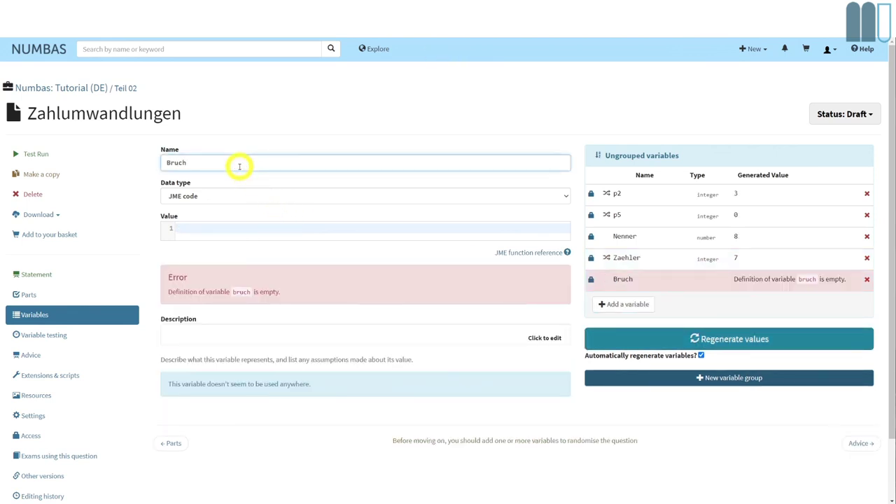
click(207, 227)
text(Z)
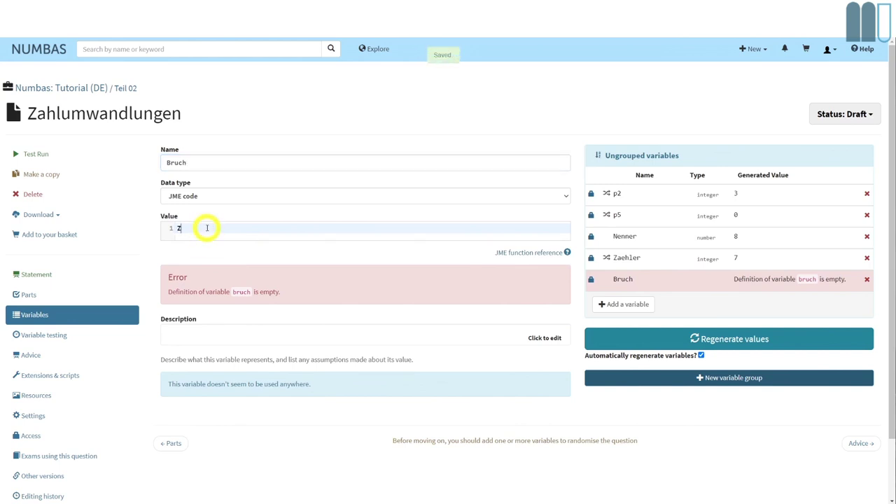
text(aehler/Nenner)
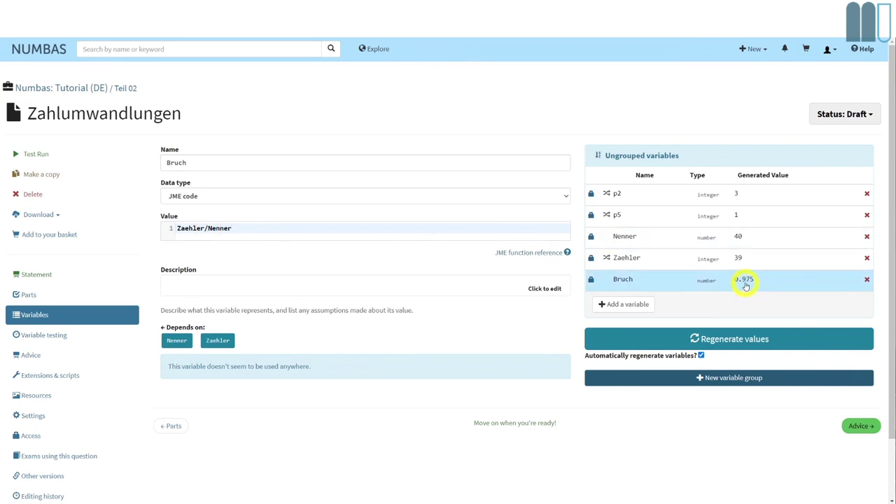
Regenerate the variable values several times to check the decimal values of Bruch
click(710, 335)
click(711, 337)
click(712, 337)
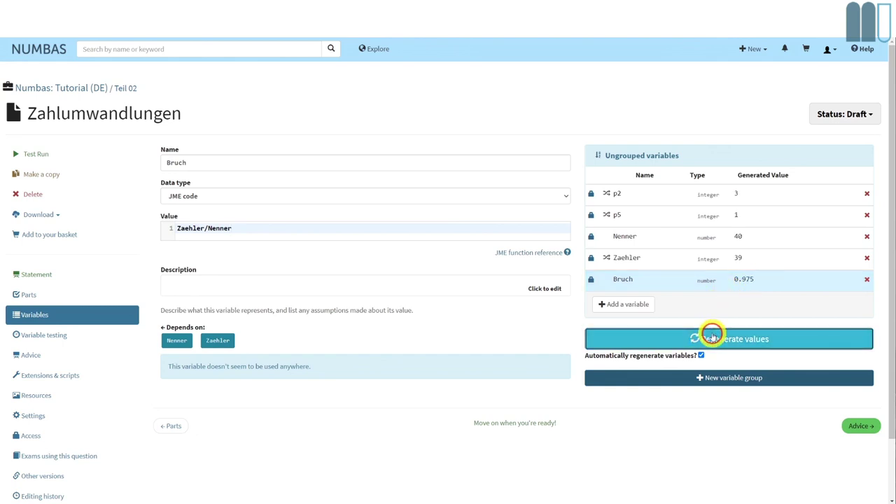
click(711, 336)
click(711, 336)
click(712, 334)
click(712, 335)
Add a Gap-fill part to the question
click(43, 274)
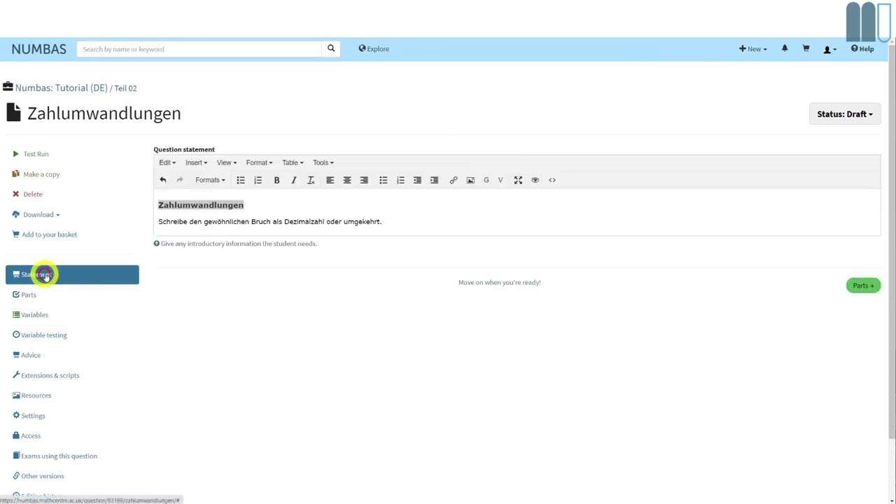
click(44, 295)
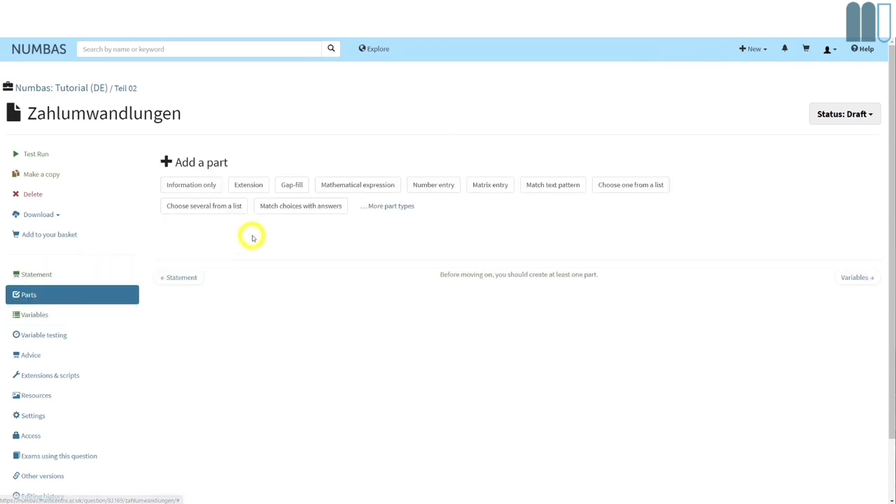
click(293, 187)
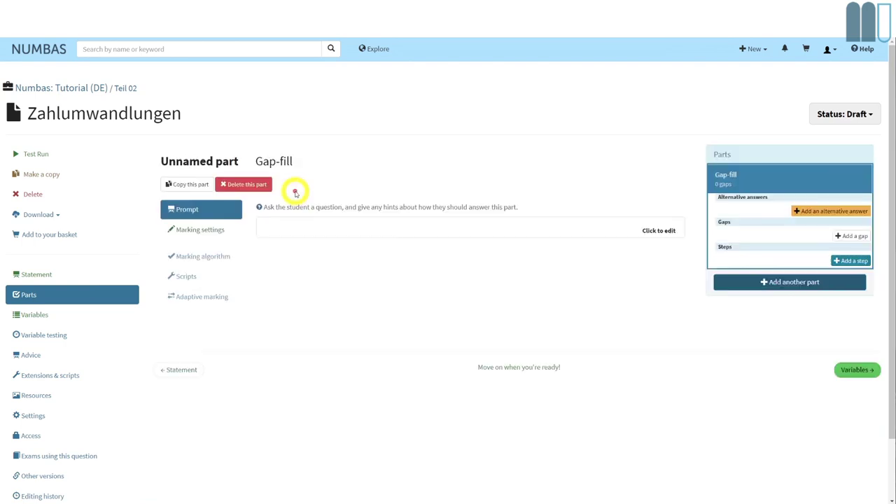
Enter a LaTeX fraction in the gap-fill part's prompt with \var{Zaehler} as its numerator
click(414, 228)
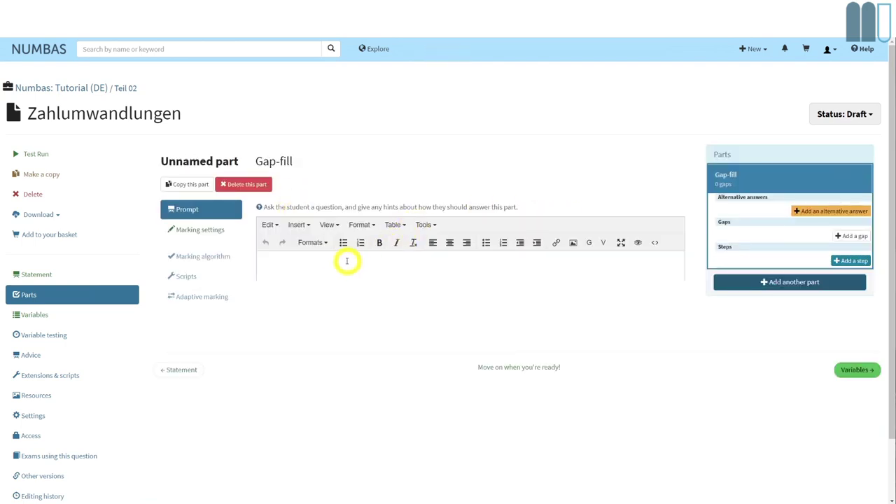
text($)
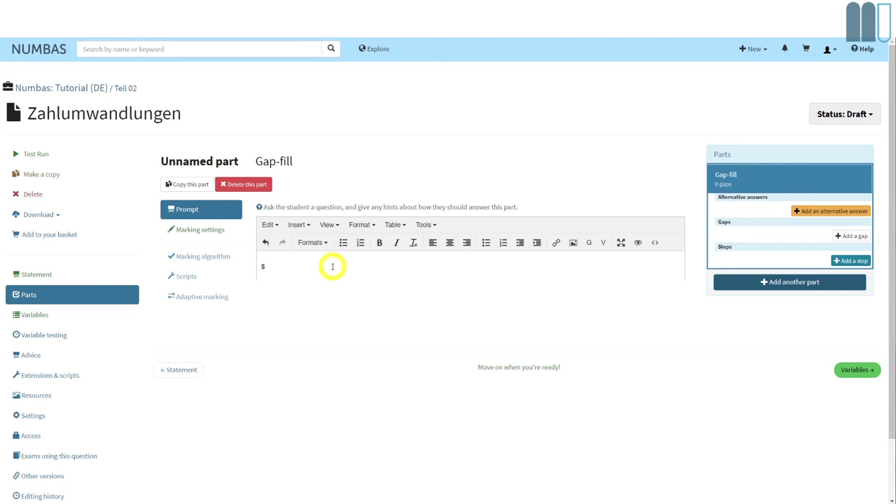
text(\frac{}{}$)
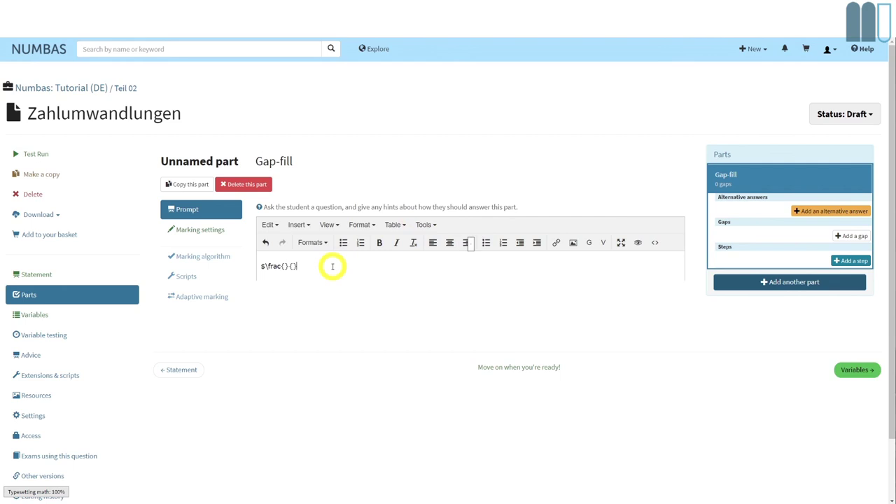
key(Left)
key(Left)
key(Left)
key(Left)
text(\)
text(var{Za)
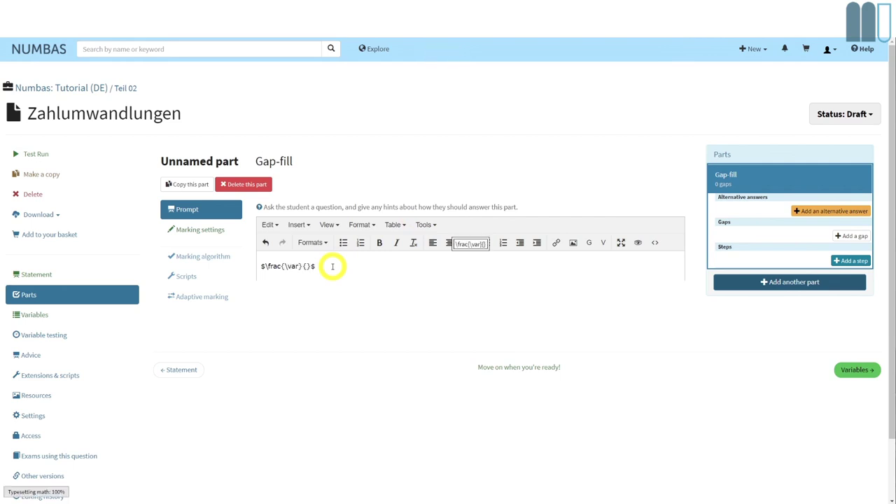
text(ehler})
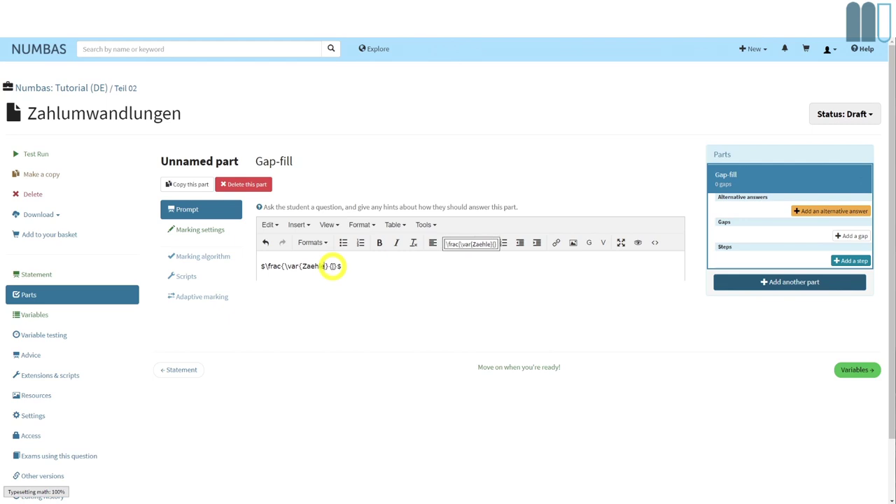
Fill the prompt fraction's denominator with \var{nenner} and put an equals sign after the fraction
key(Right)
text(\)
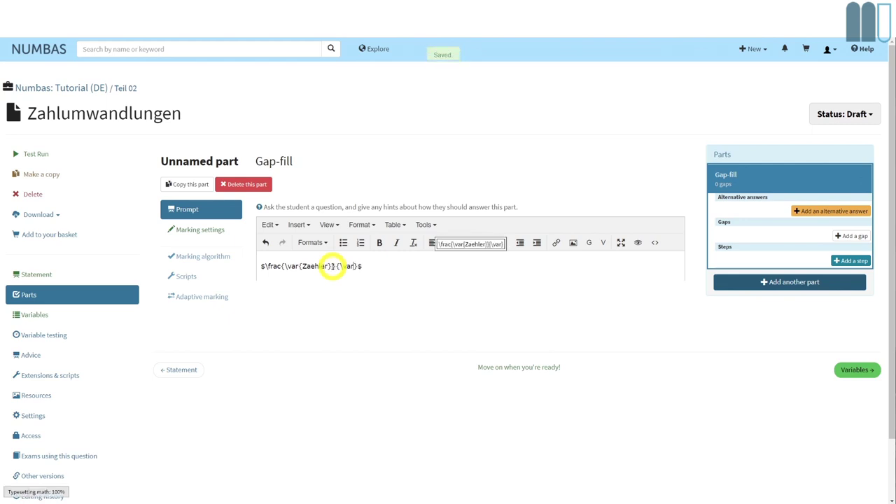
text(var{nenner}})
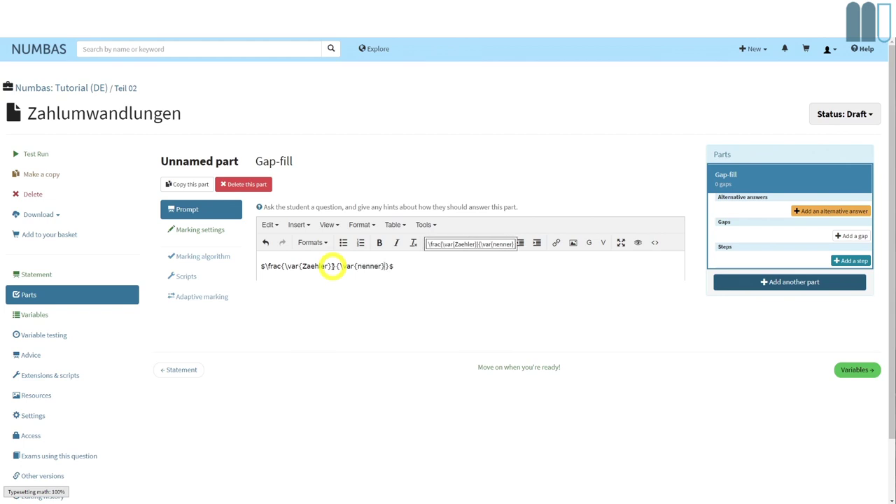
text(=)
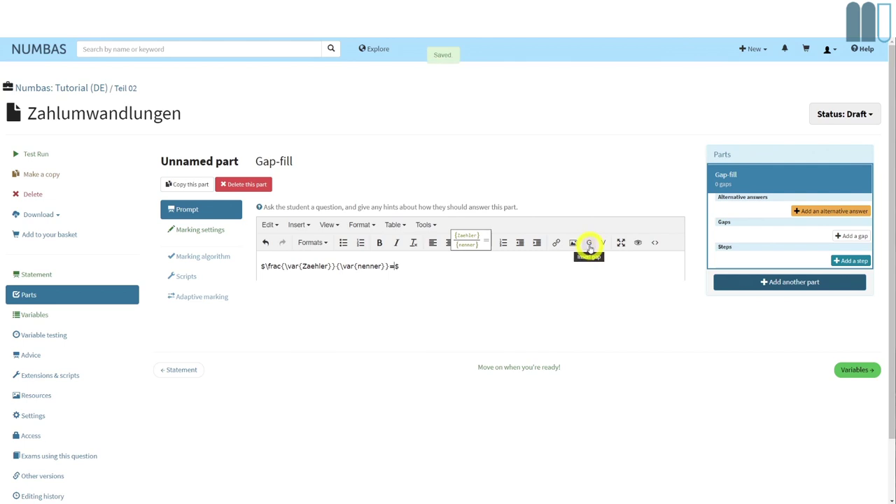
Add a Number entry gap to the gap-fill part and name it Dezimalzahl
click(852, 235)
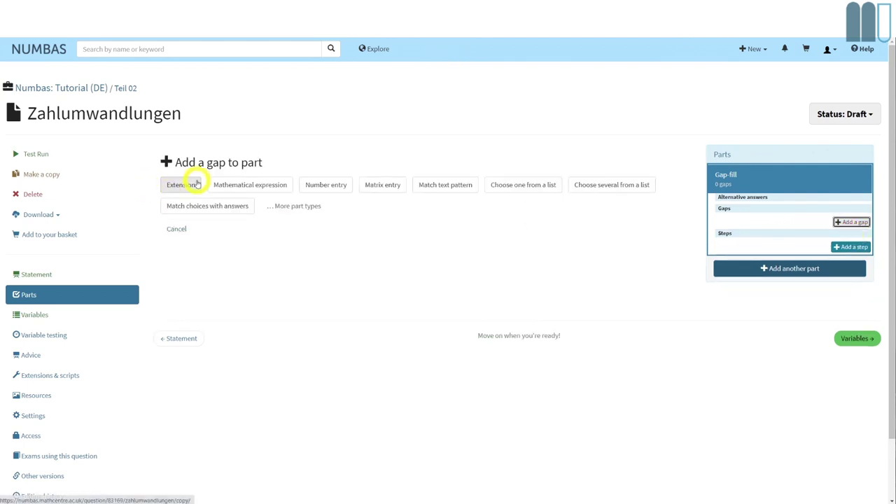
click(322, 185)
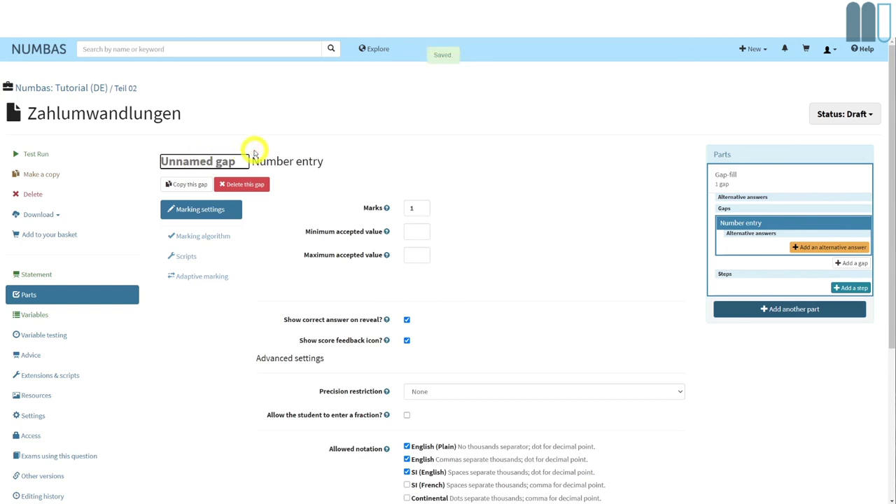
text(Dezimalzahl)
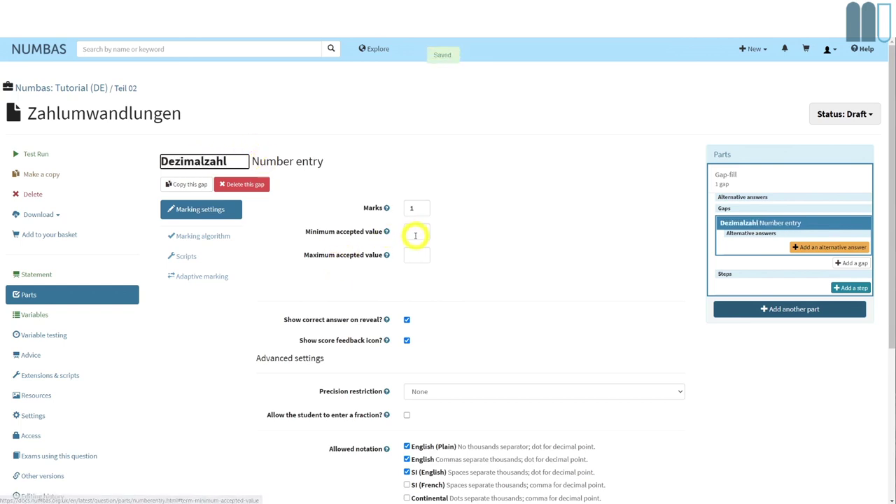
Set the Dezimalzahl gap's marks to 2 and both its minimum and maximum accepted values to Bruch
click(403, 211)
text(2)
click(428, 232)
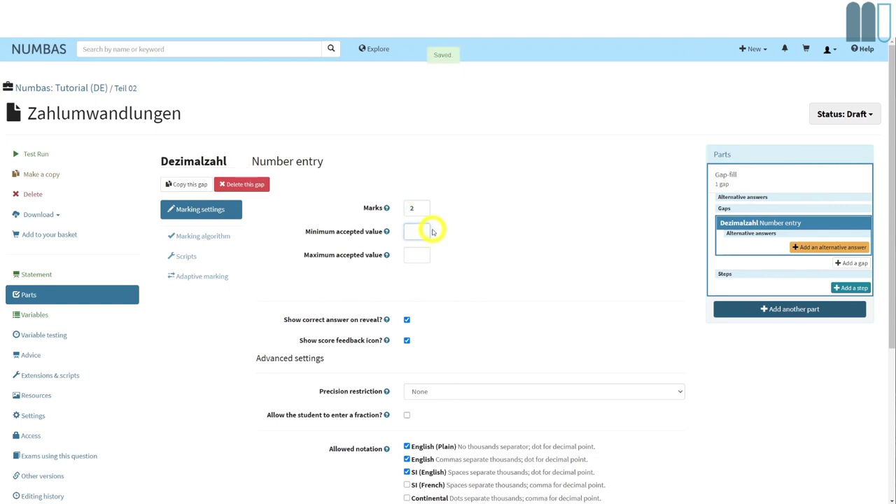
text(Bruch)
key(Tab)
text(B)
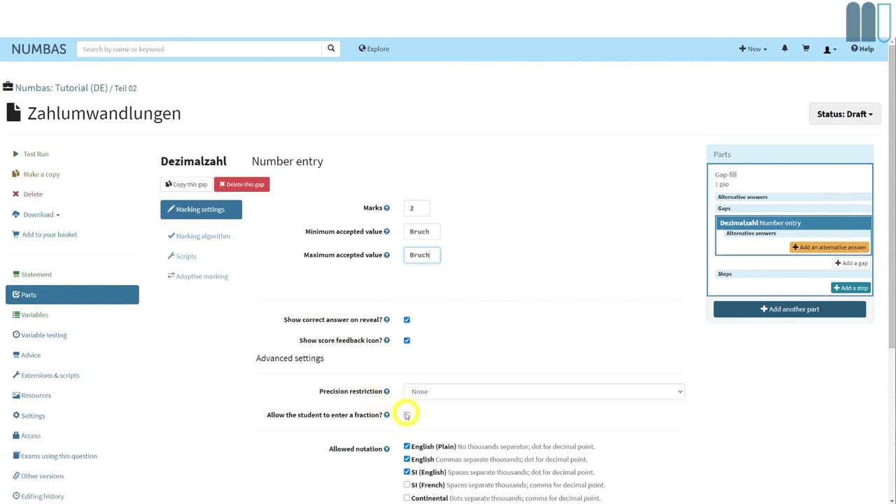
Restrict the Dezimalzahl gap's allowed notation to Continental (Plain), deselecting English (Plain), English and SI (English)
scroll(413, 435, down, 2)
click(407, 417)
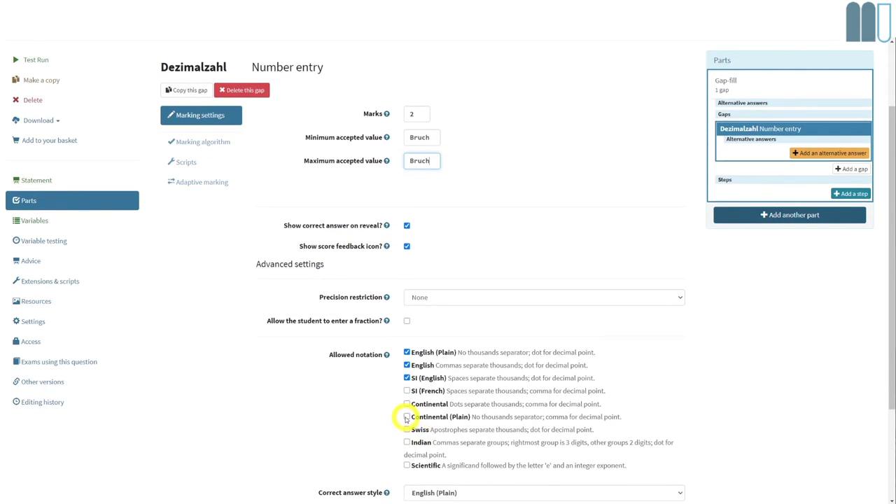
click(407, 378)
click(407, 365)
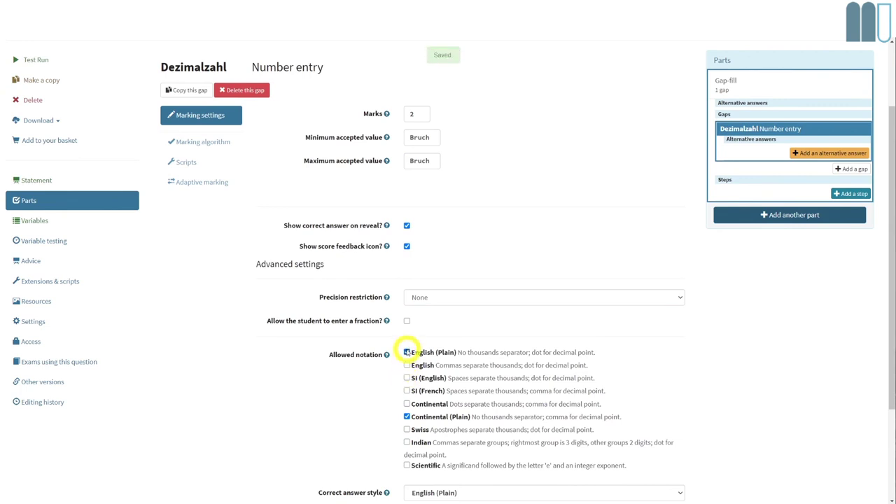
click(406, 353)
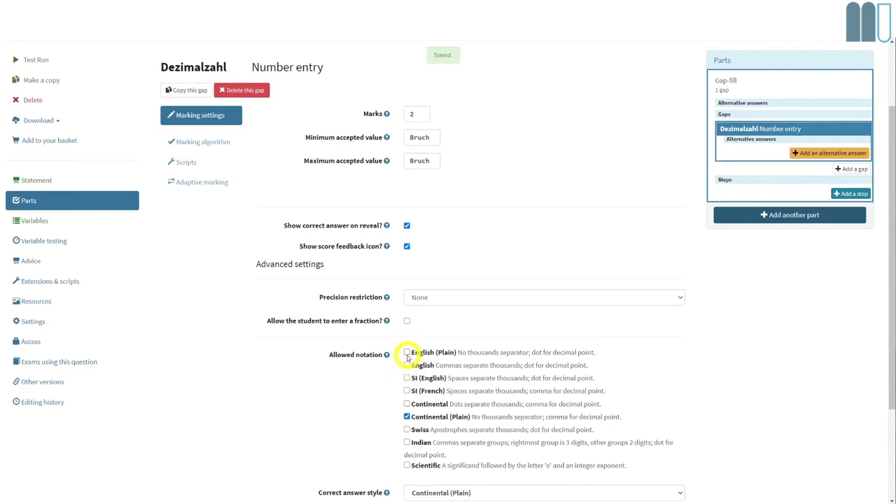
scroll(383, 390, down, 1)
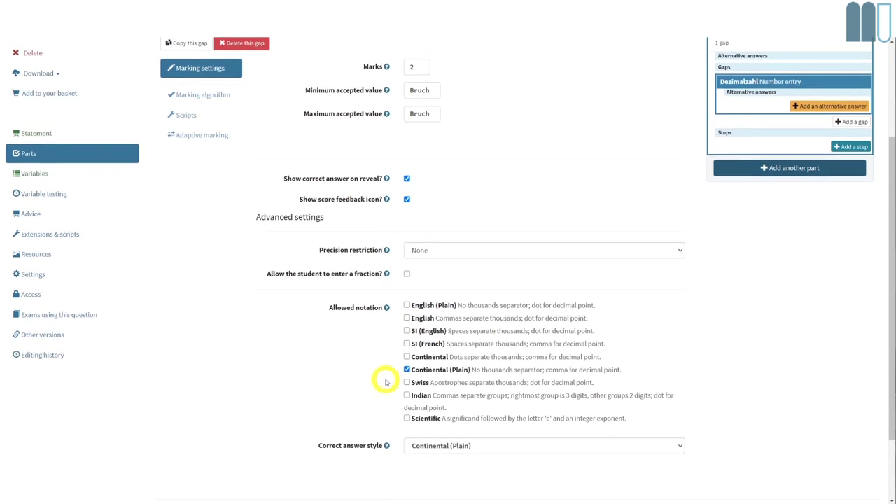
scroll(319, 331, up, 1)
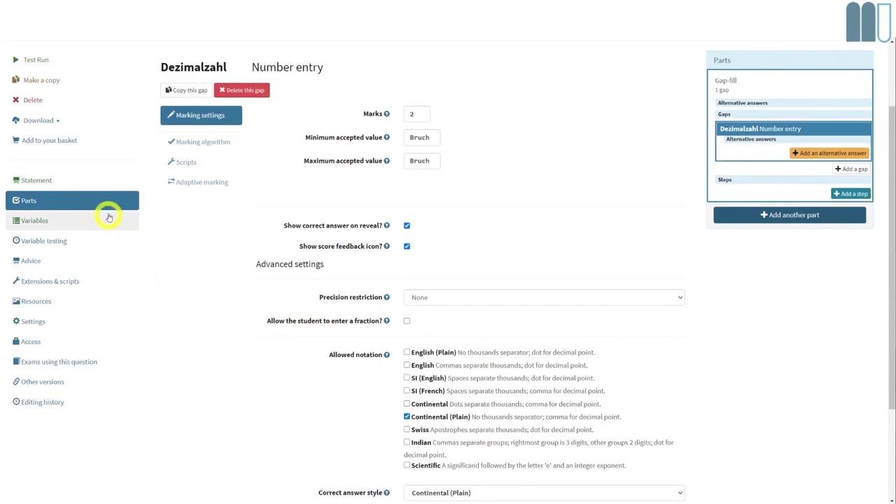
Test-run the question to check how its part is displayed, and return to the editor
scroll(98, 196, up, 3)
click(33, 159)
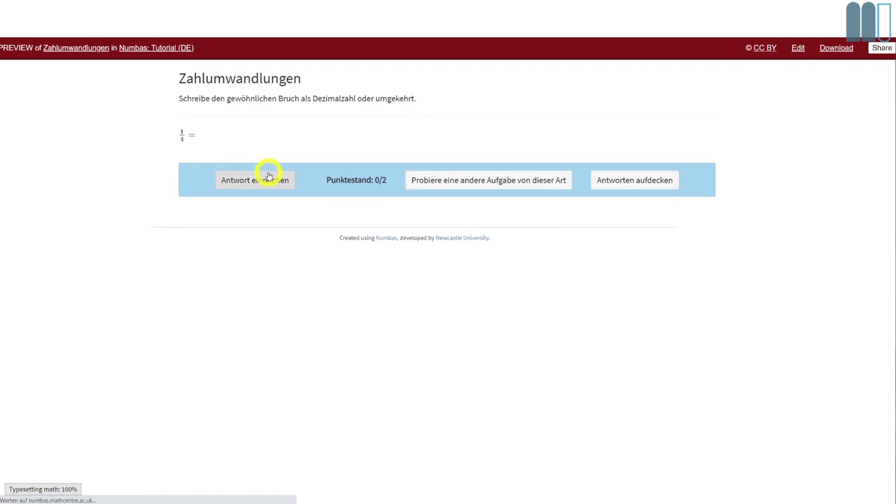
click(273, 40)
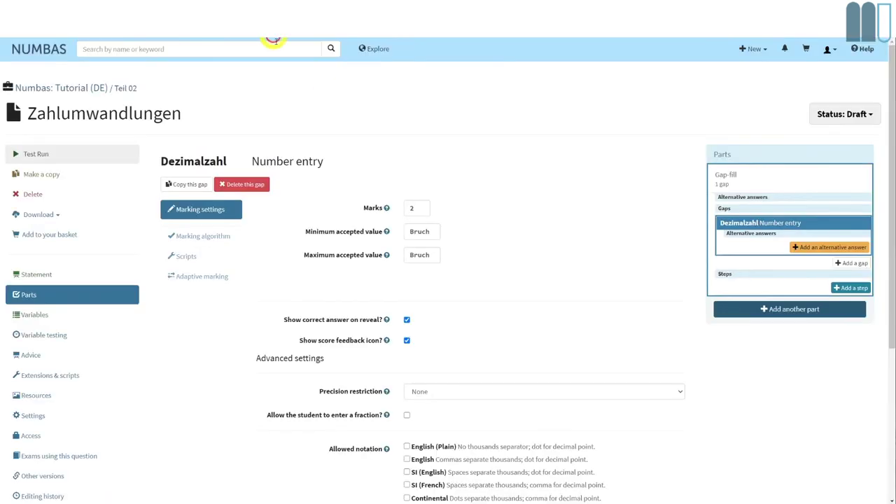
Insert the Dezimalzahl gap after the equals sign in the gap-fill part's prompt
click(732, 178)
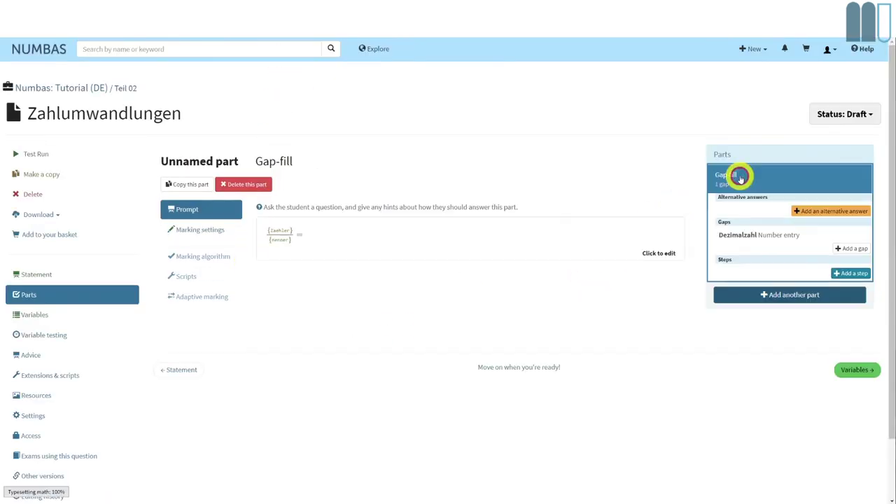
click(315, 231)
click(431, 267)
click(588, 243)
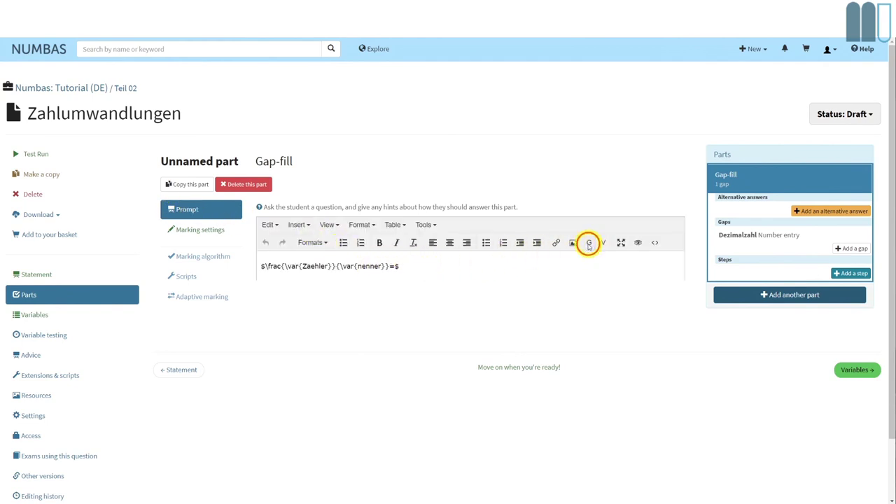
click(447, 295)
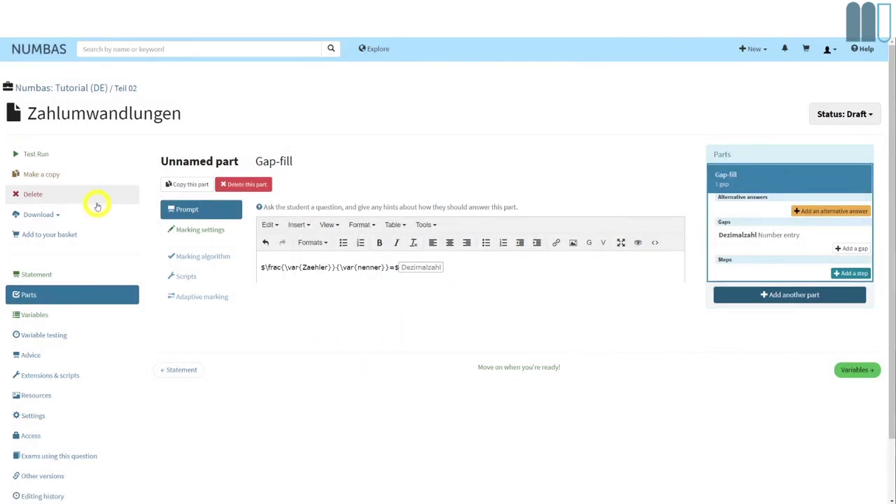
Test-run the question and submit 0,25 as the decimal answer for the fraction 1/4
click(31, 154)
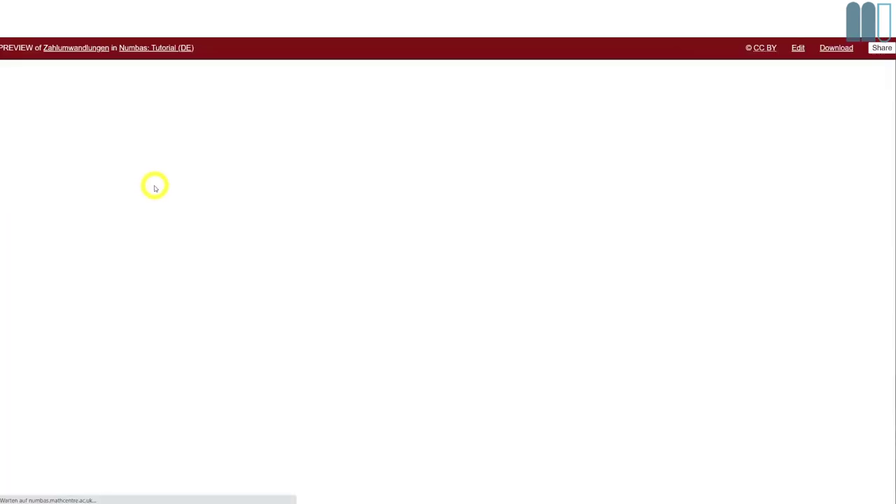
click(221, 135)
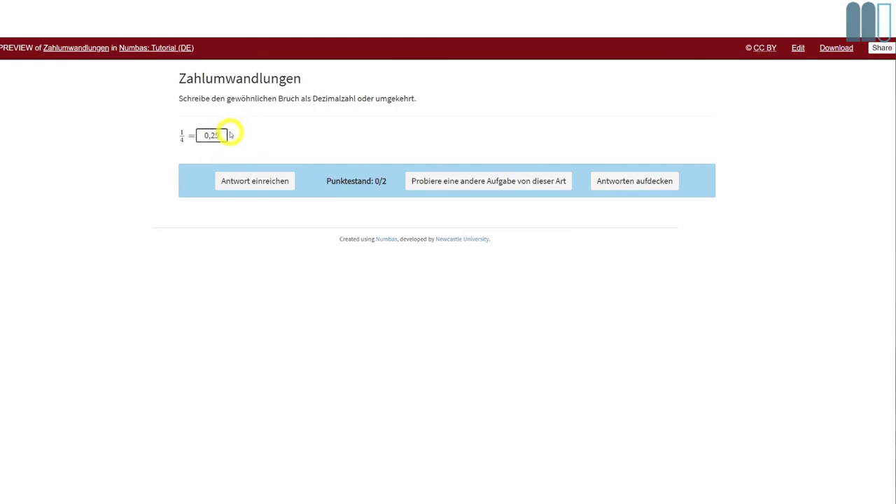
click(240, 184)
Generate another variant of the question in the preview, and close the preview
click(493, 251)
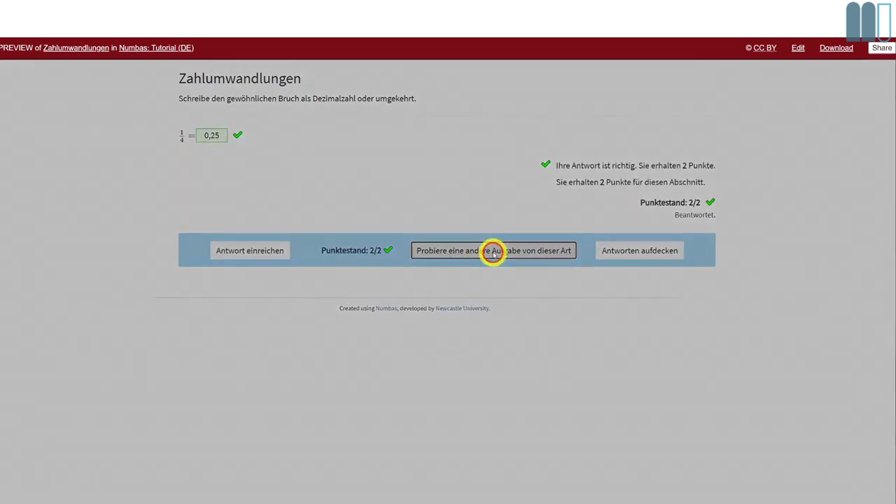
click(573, 154)
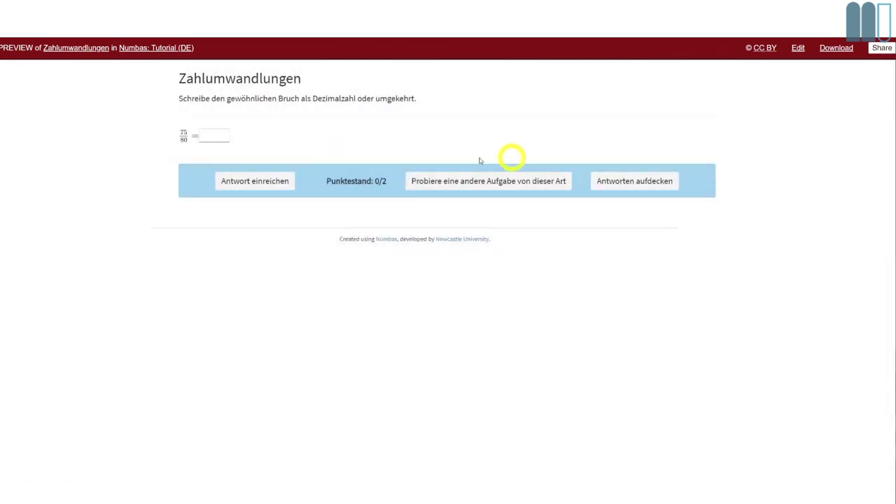
click(209, 134)
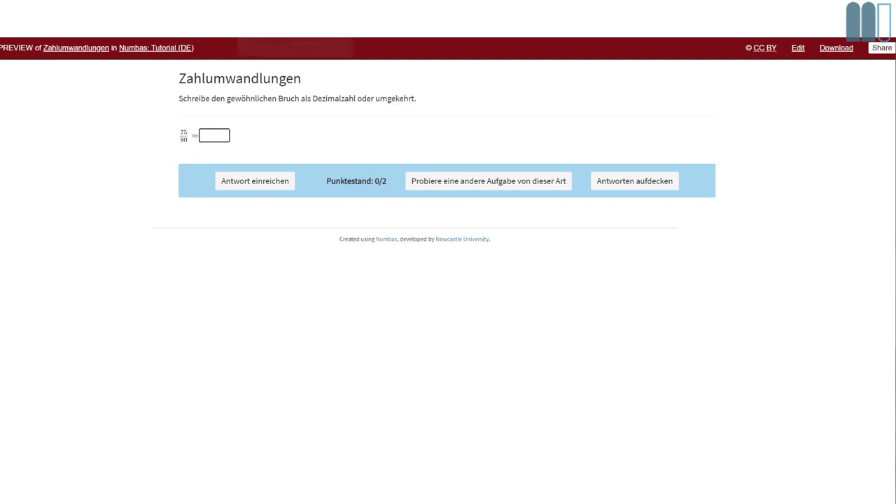
key(ctrl+w)
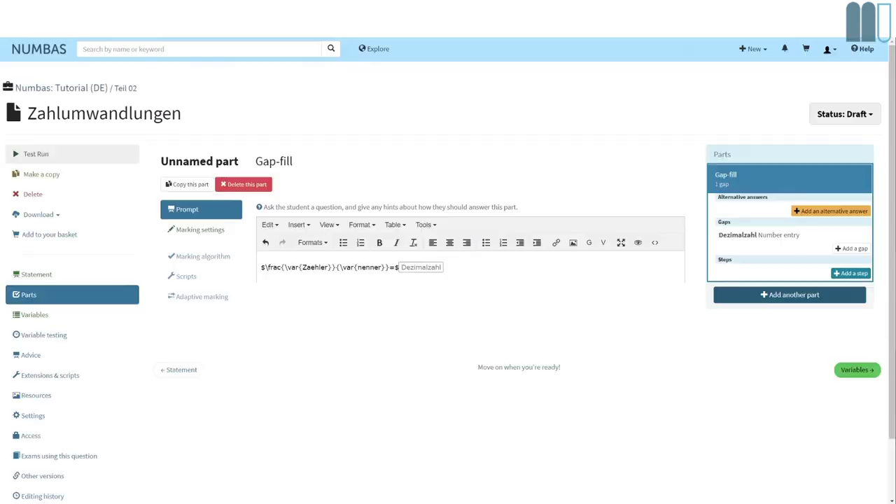
Start the question's advice with the line "Lösung zu a):"
click(52, 360)
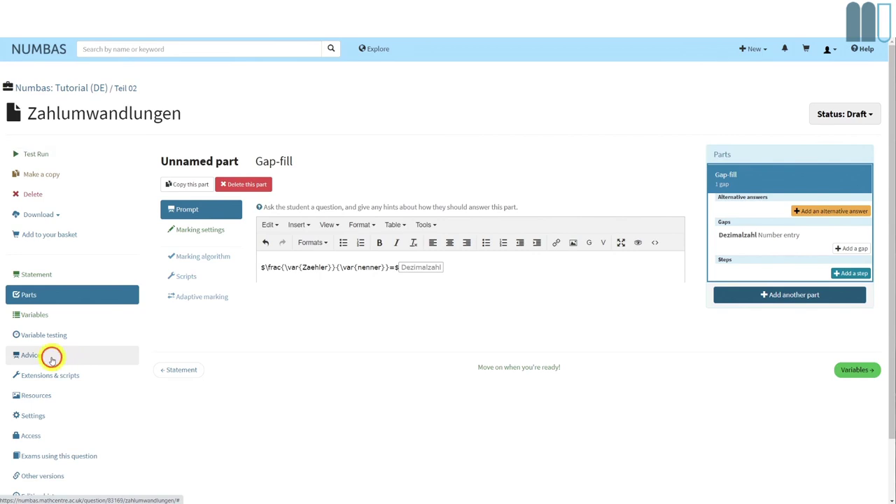
click(196, 165)
click(196, 163)
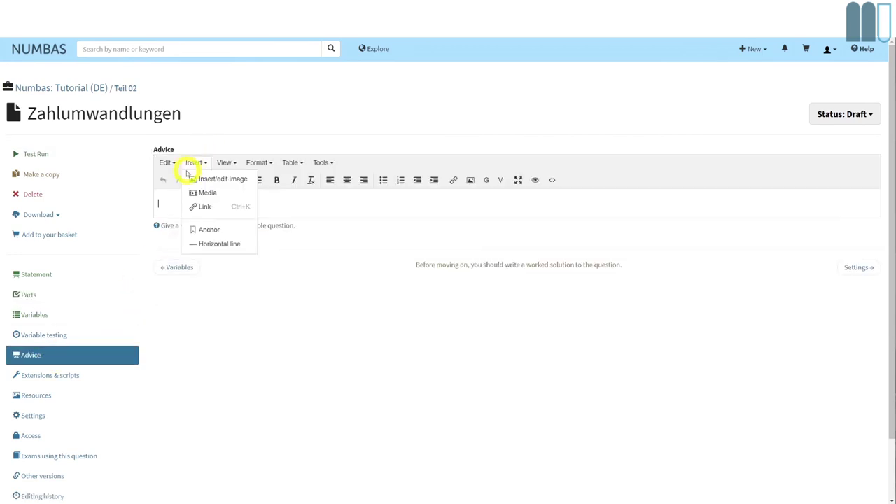
click(164, 203)
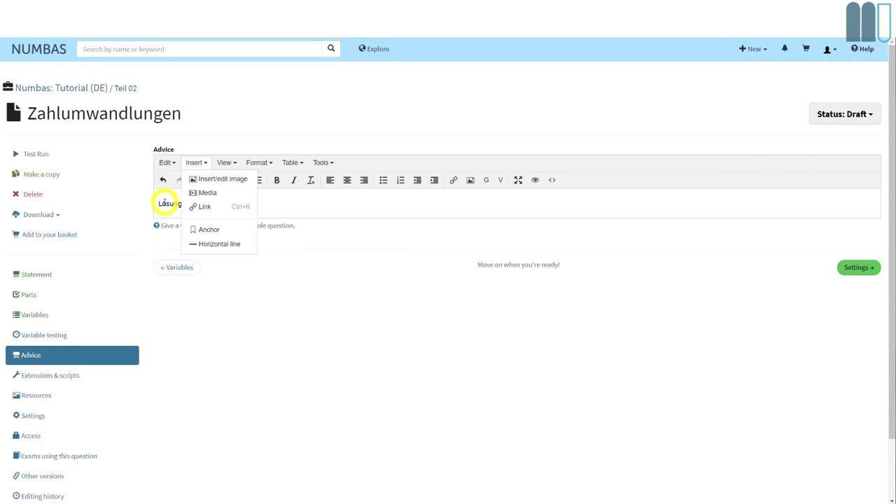
text(Lösung zu a):)
key(Return)
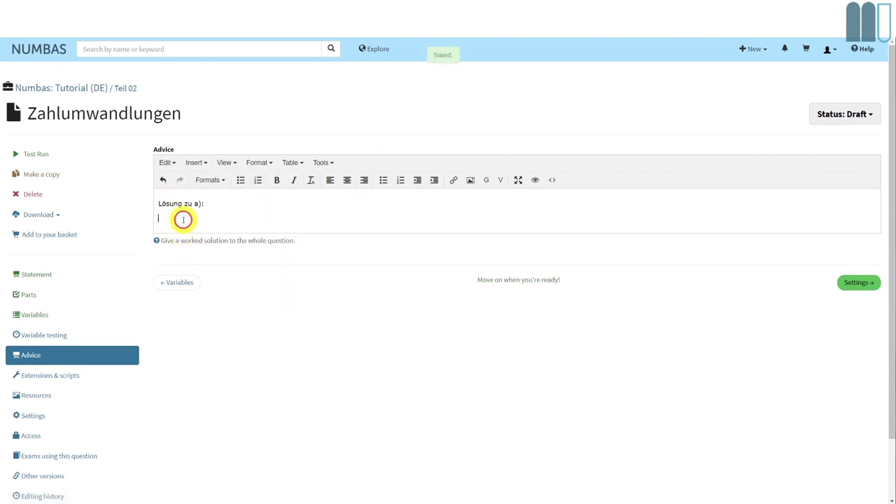
Add the advice sentence "Eine Möglichkeit ist es, durch schriftliche Division das Ergebnis von $\var{Zaehler}:\var{nenner}$ zu berechnen."
text(E)
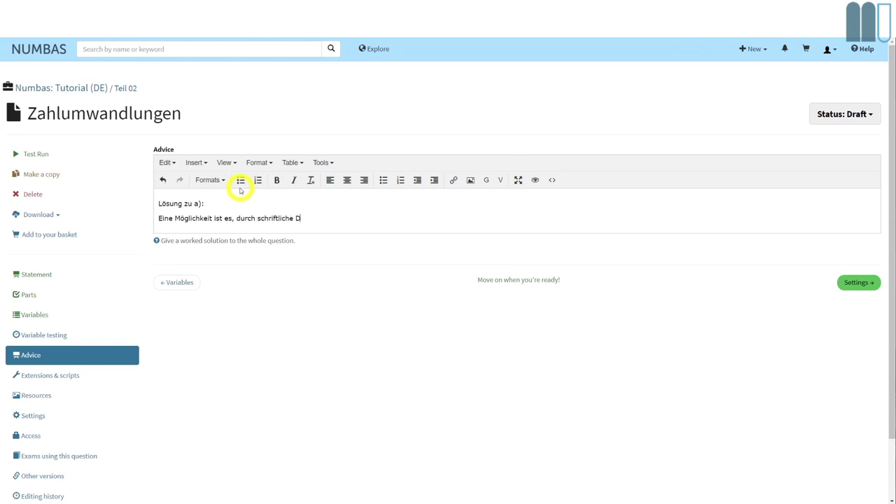
text(on)
text(\)
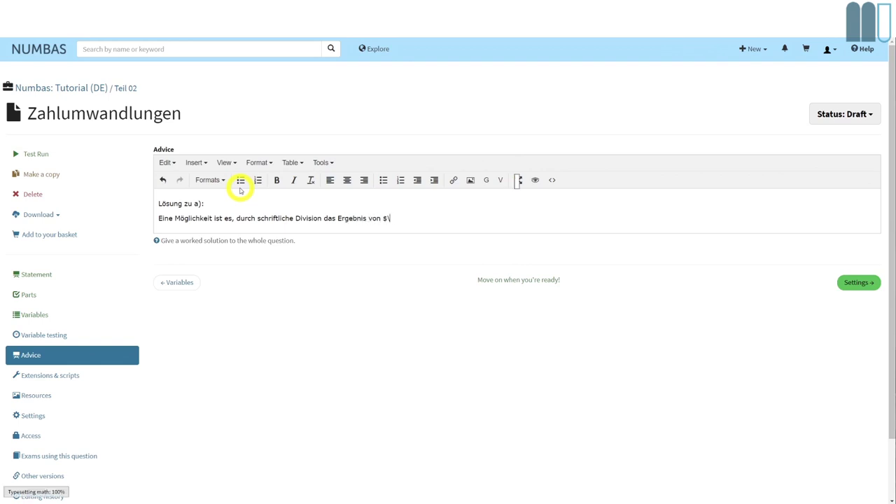
text(var{zahe)
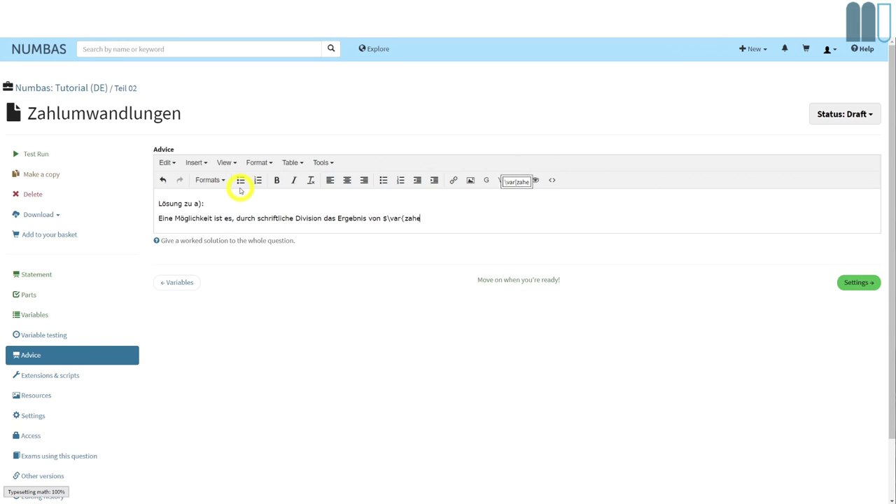
key(BackSpace)
key(BackSpace)
key(BackSpace)
key(BackSpace)
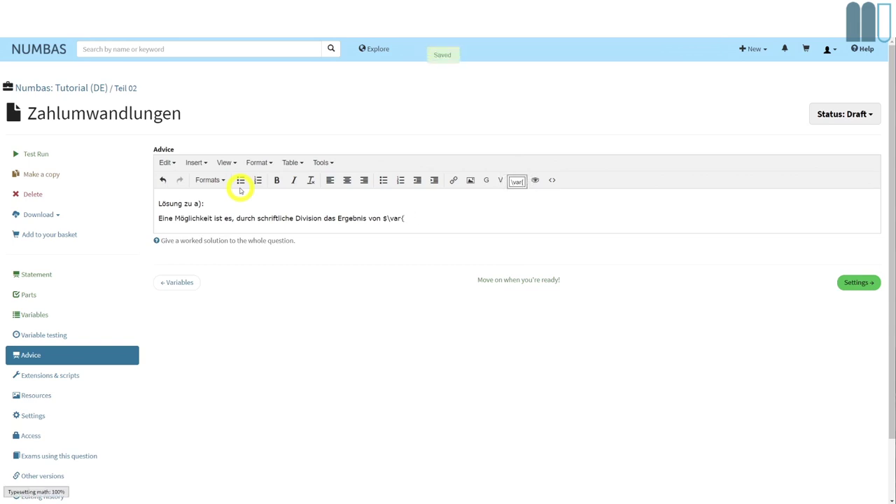
text(Zaehler}:)
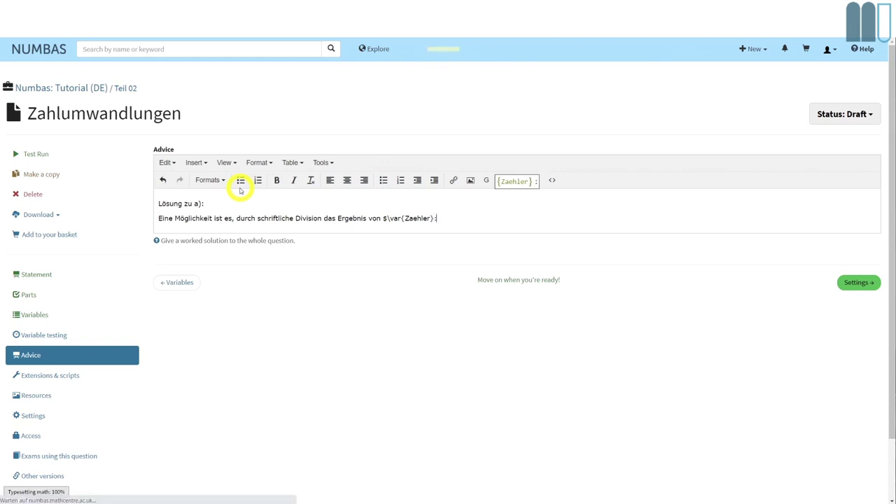
text(\var{nenner)
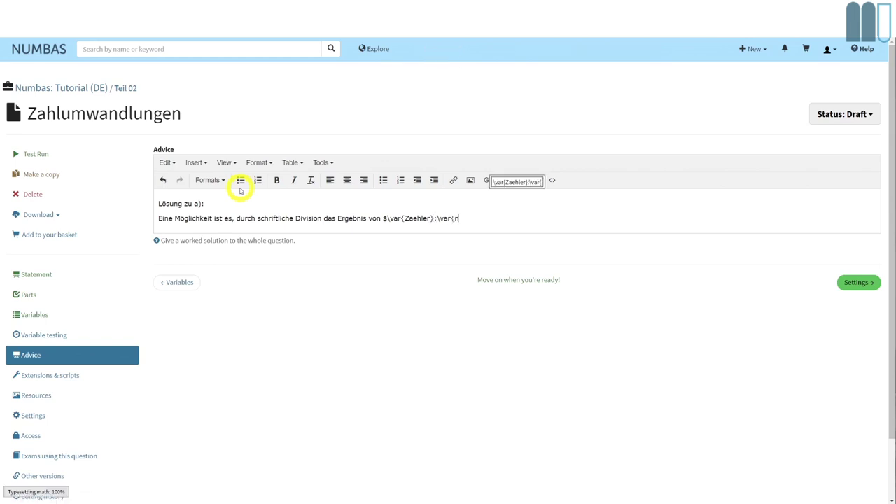
text($)
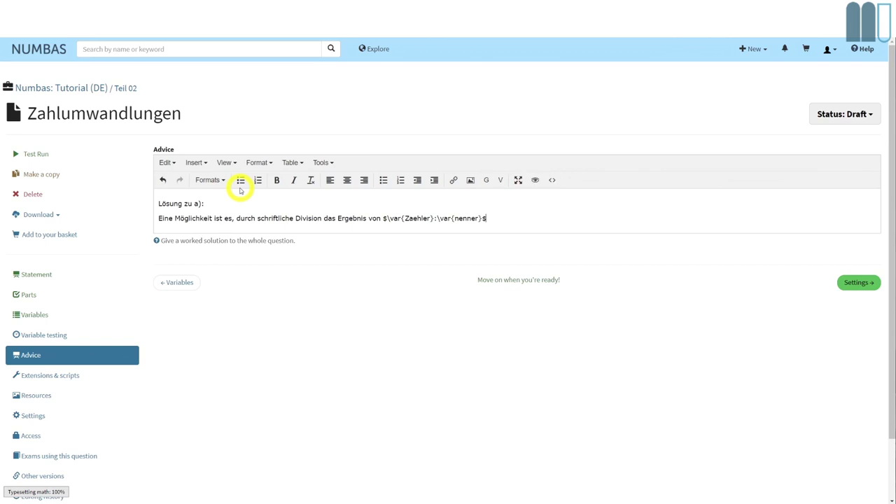
text( zu berechnen.)
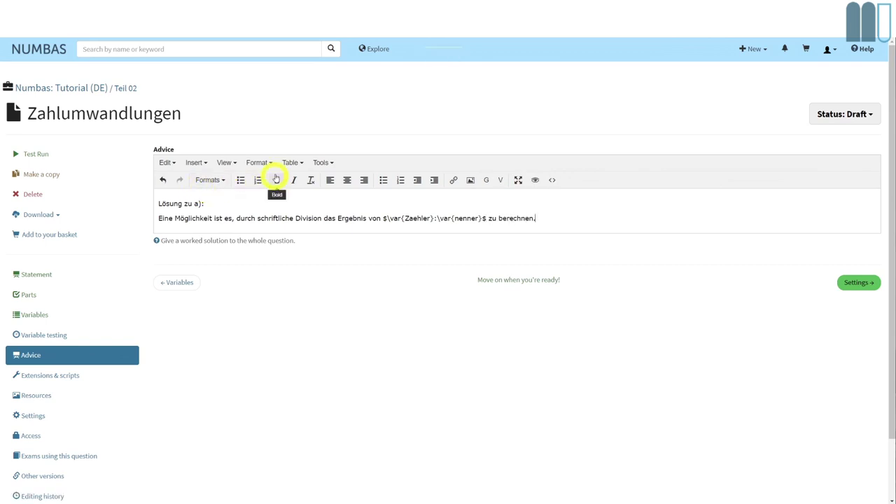
Preview the advice text to check how its variables are rendered, and close the preview
click(233, 162)
click(243, 216)
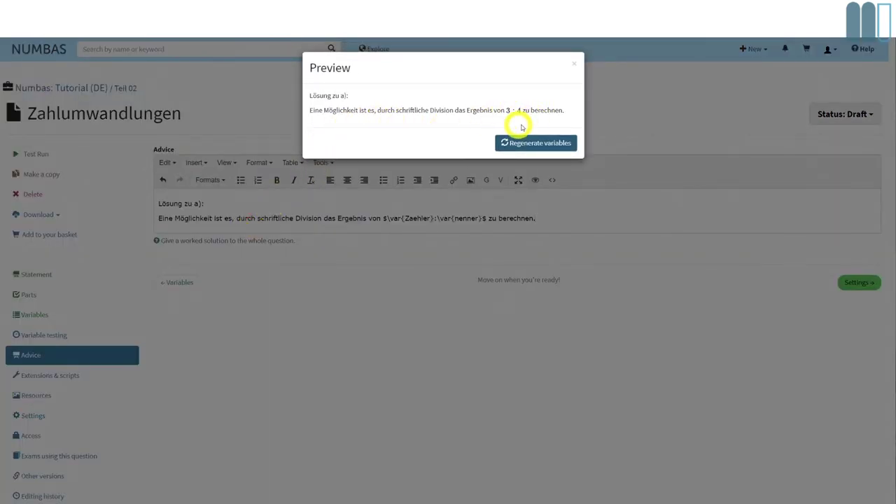
click(573, 65)
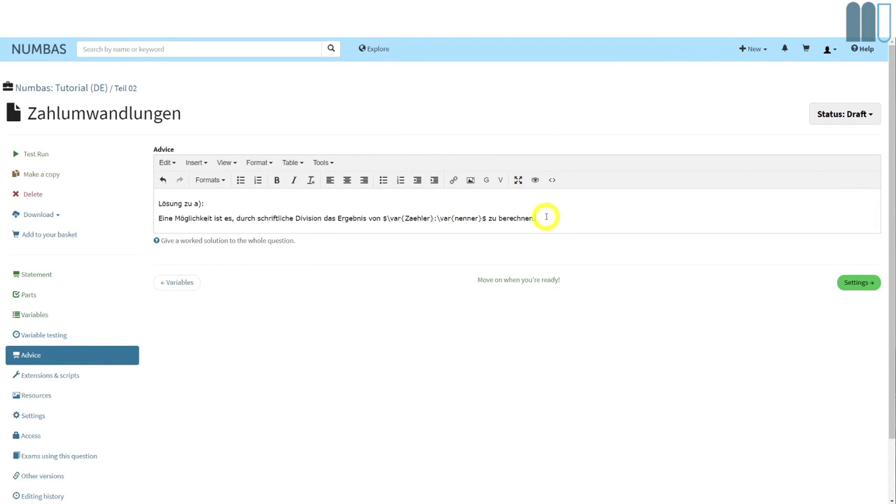
Start a new advice paragraph with "Eine andere Möglichkeit ist es, mit der Umwandlung in einen Dezimalbruch zu arbeiten."
key(Return)
text(Eine an)
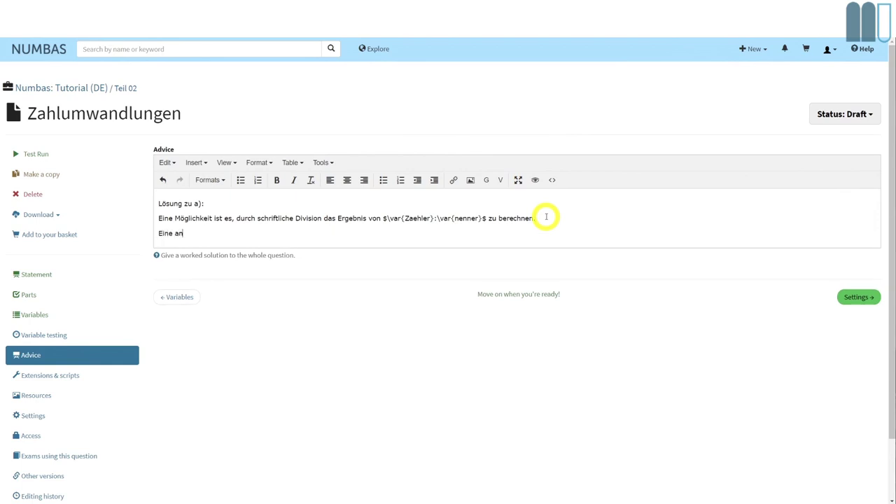
text(dere Möglichkeit ist es, mit)
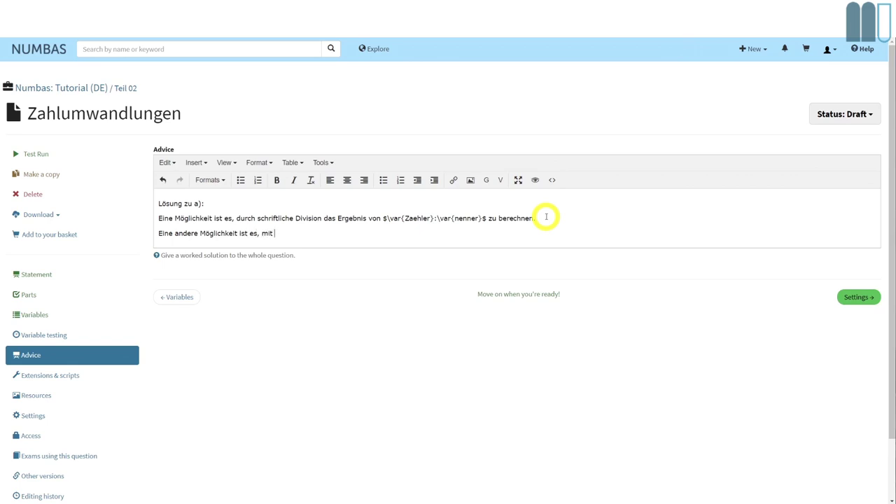
text( der Umwandlung in einen)
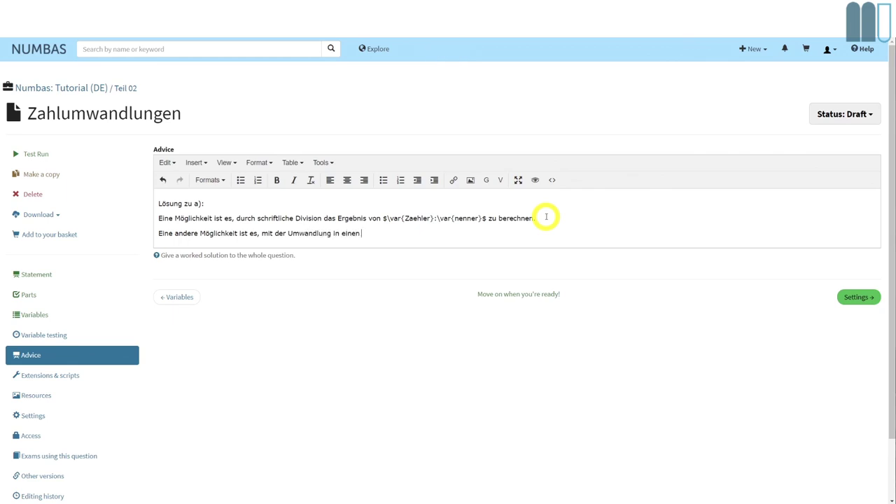
text( Dezimalbruch zu arbeiten.)
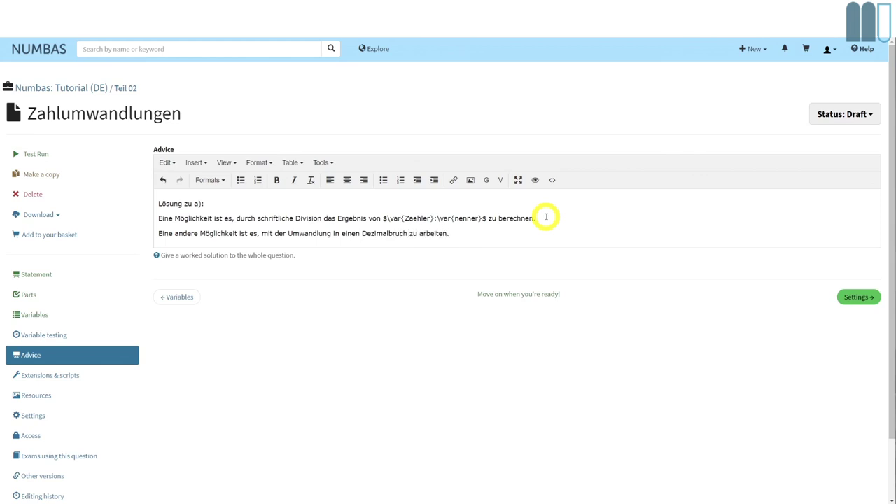
Add the sentence "Wir müssen jetzt schauen, dass wir eine Zehnertpotenz finden, die ein ganzzahliges Vielfaches von $\var{Nenner}$ ist."
text( Wir müssen jetzt schauen,)
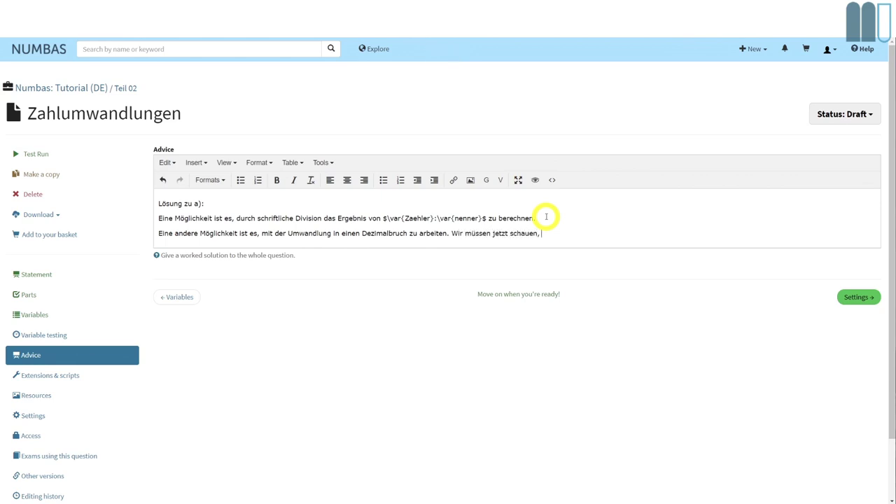
text( dass wir eine Zehnertpotenz finden,)
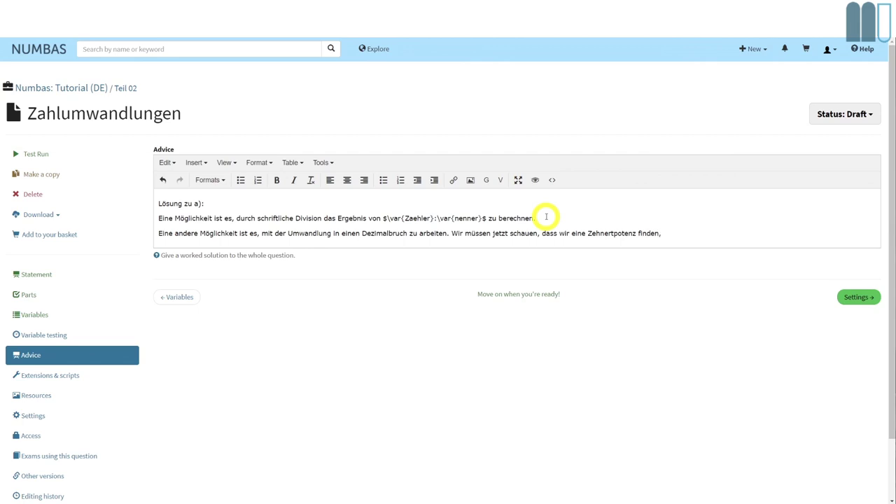
text( die ein gan)
text(zzahlige)
text(s Vielfache)
text(s vor)
text( $\v)
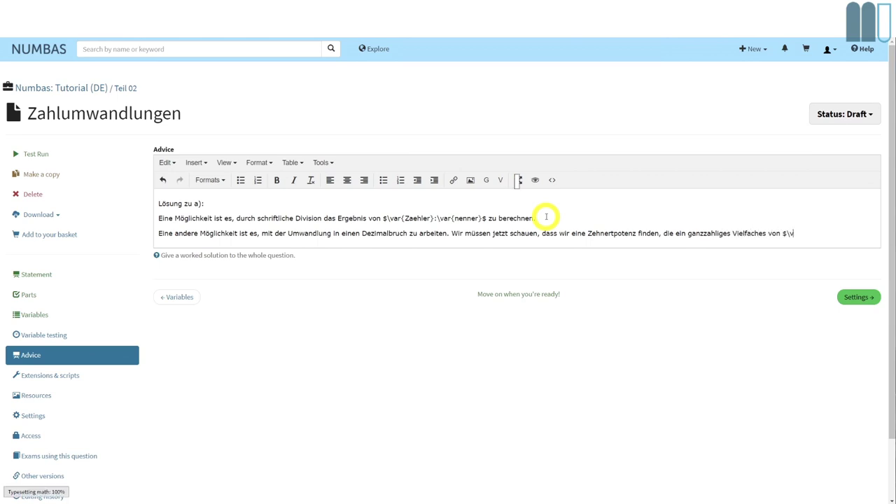
text(ar{Nenner)
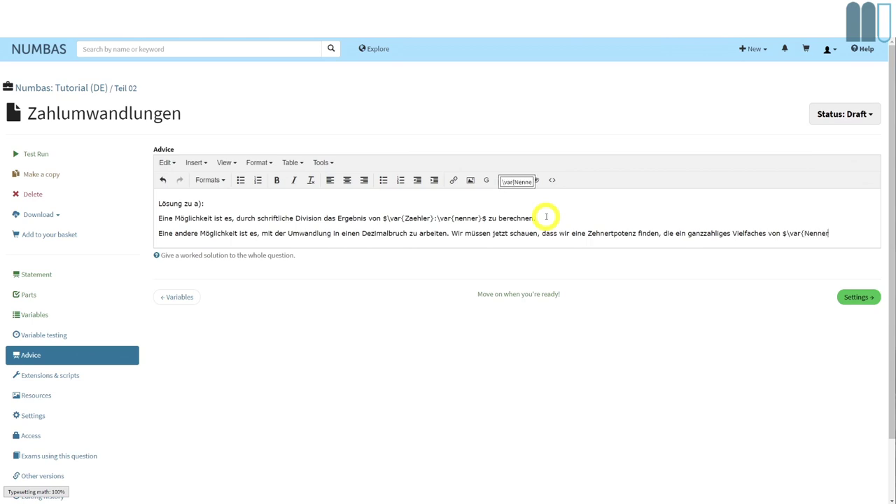
text(}$ (st)
text(. Da)
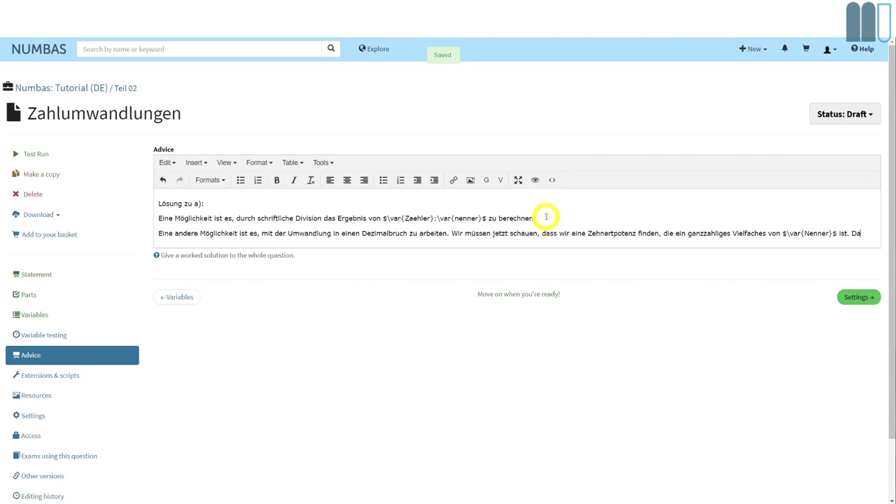
Continue the paragraph with "Dazu bestimmen wird die Primfaktoirzerlegung von $\var{Nenner}$"
text(zu bestimmen wird die Prim)
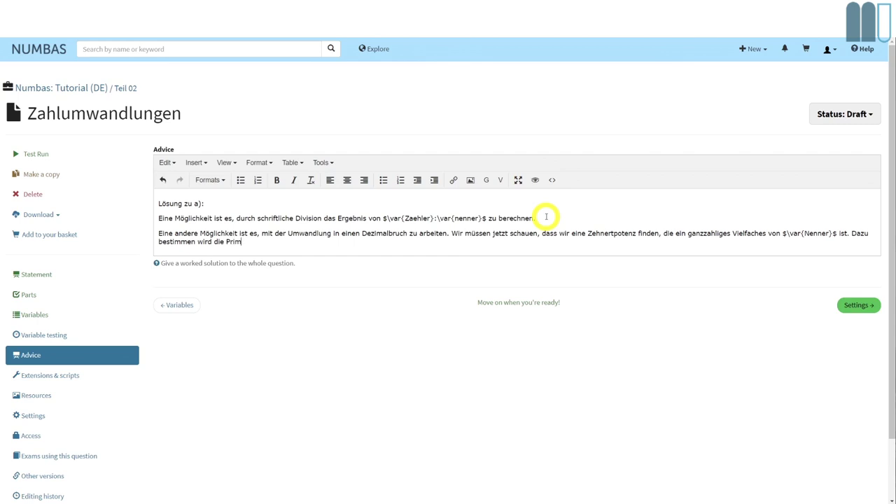
text(faktoirzerlegung von)
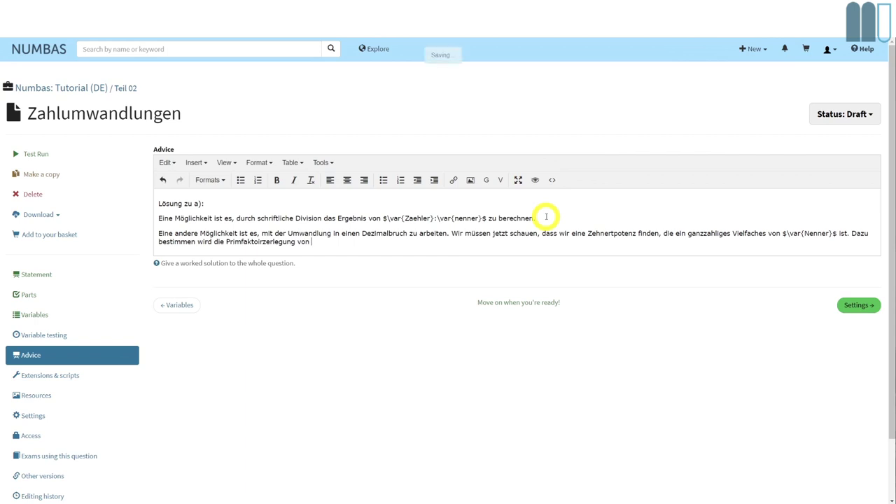
text( $\varnenne)
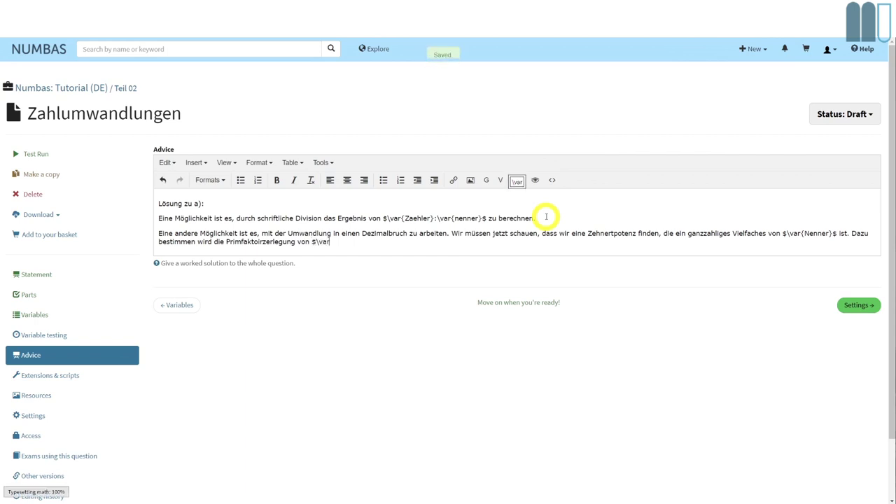
key(BackSpace)
key(BackSpace)
key(BackSpace)
key(BackSpace)
key(BackSpace)
text({Nenner})
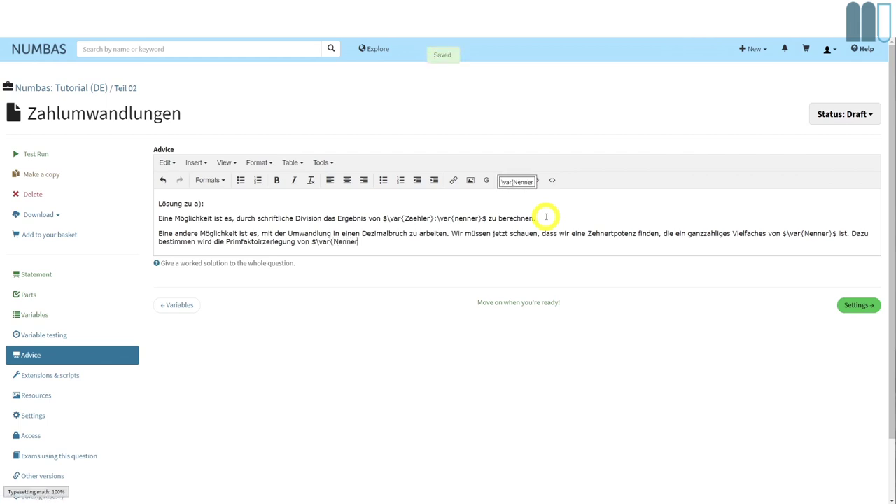
text($)
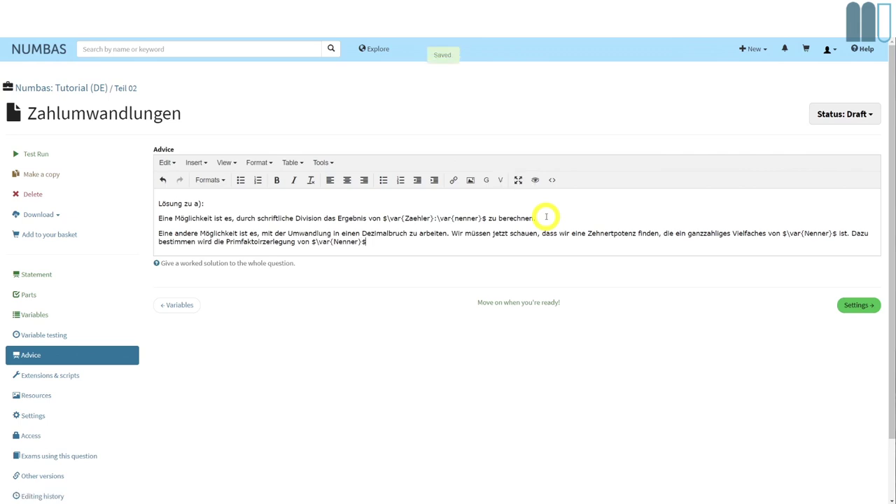
Complete the prime factorisation sentence with "das ist $2^\var{p1}\cdot5^\var{p2}$."
text( das ist)
text($)
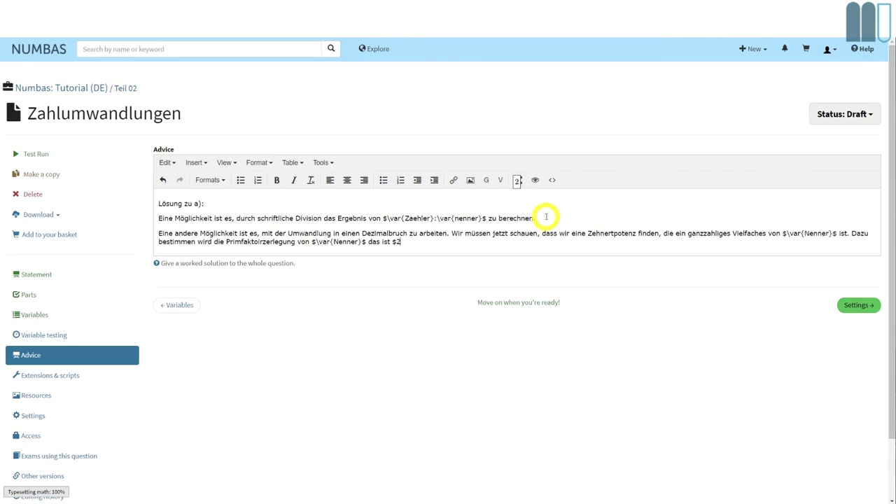
text(2^\var{)
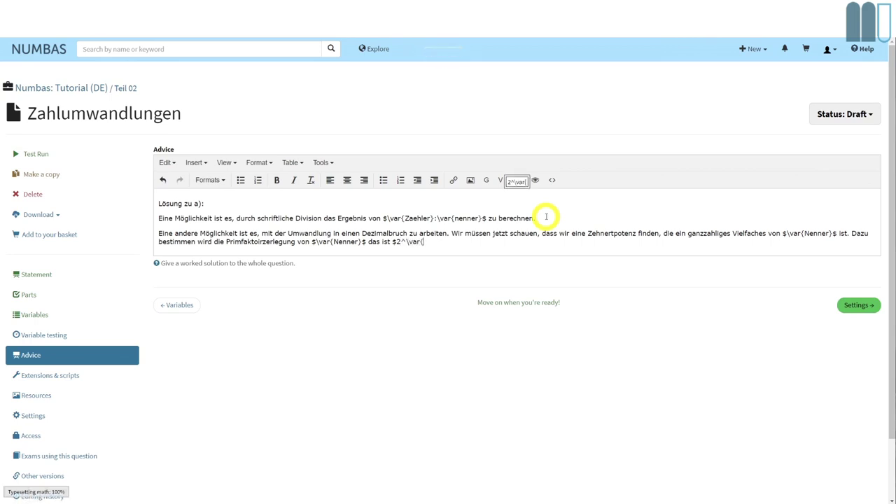
text(p1}\)
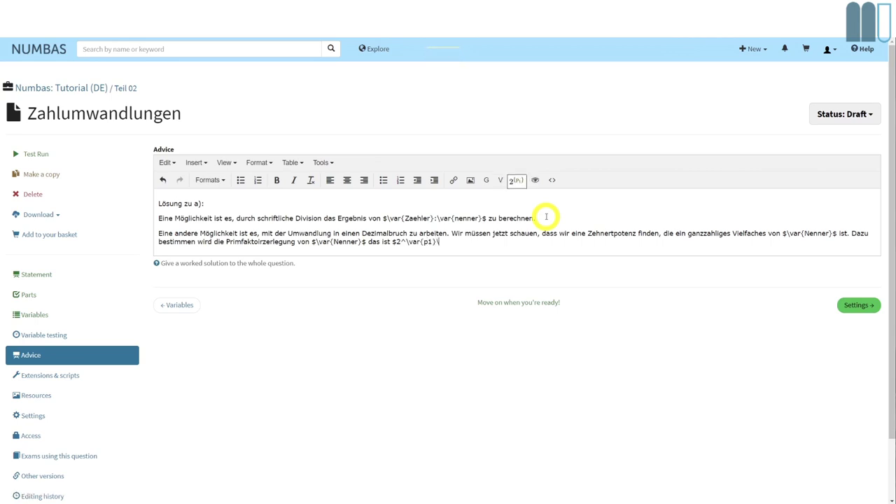
text(cdot5^\var)
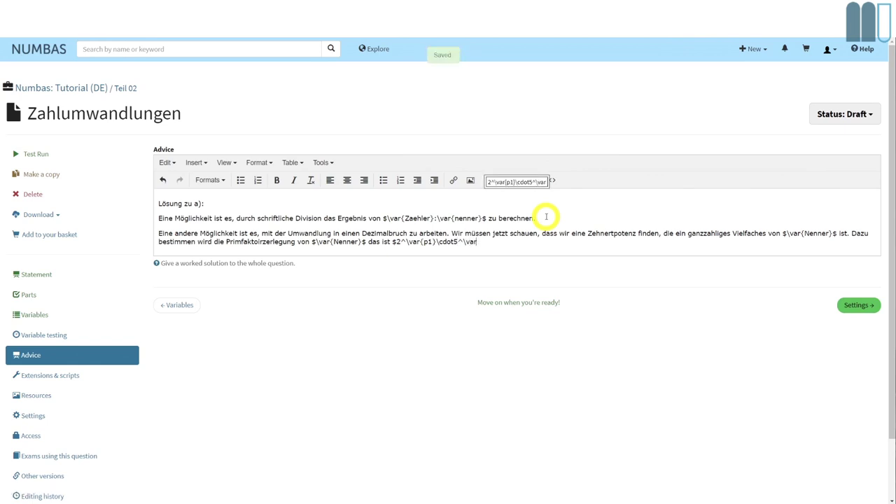
text({p2})
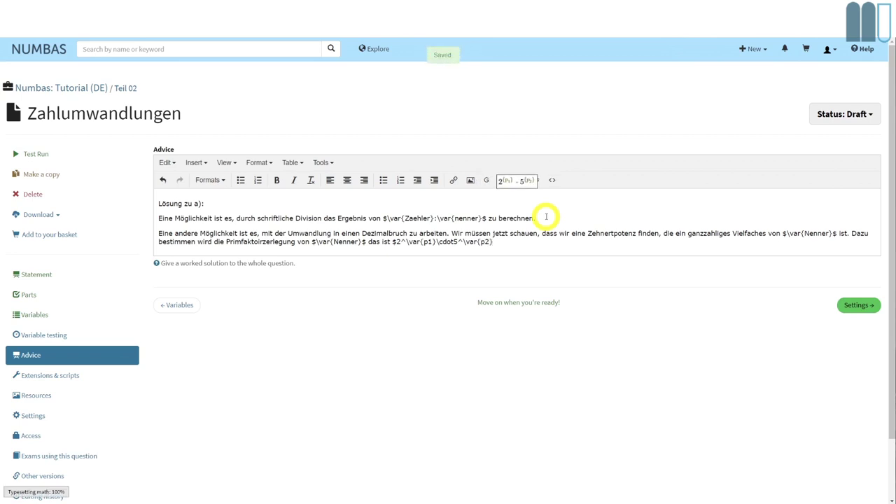
text($.)
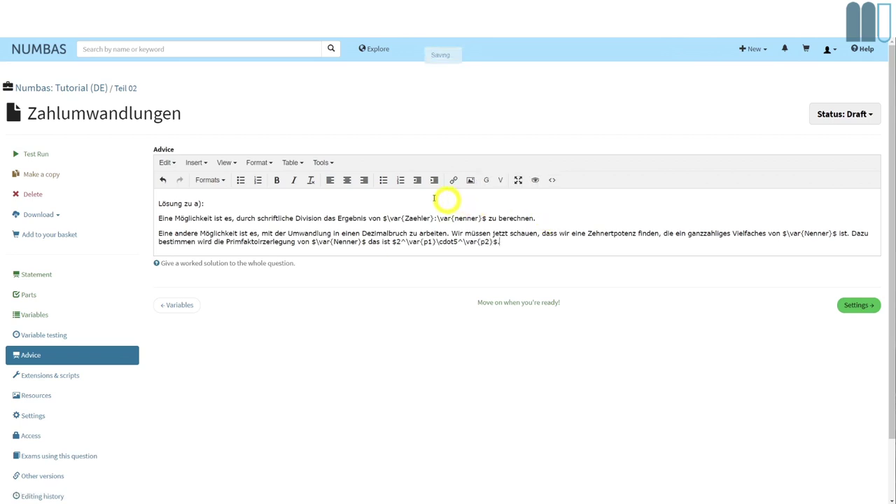
Preview the advice to check how the prime factorisation is rendered, and close the preview
click(227, 167)
click(231, 213)
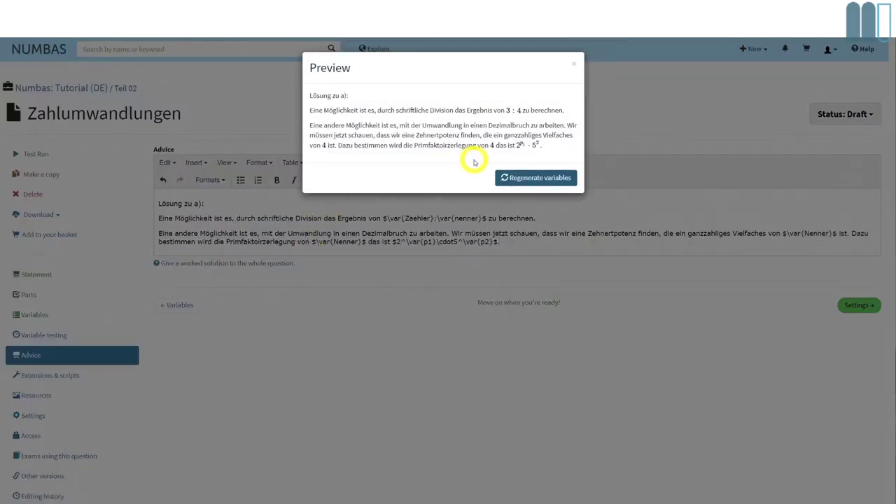
click(572, 64)
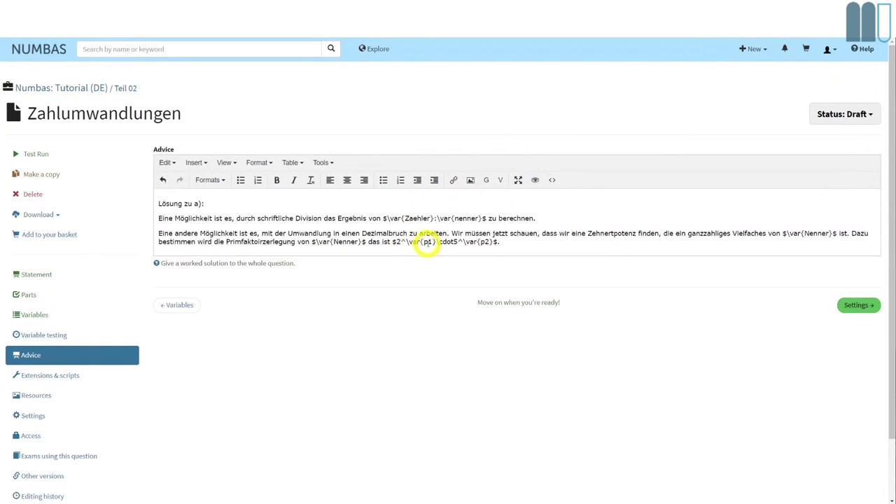
Correct the exponent variables in the prime factorisation to p2 for base 2 and p5 for base 5
click(427, 241)
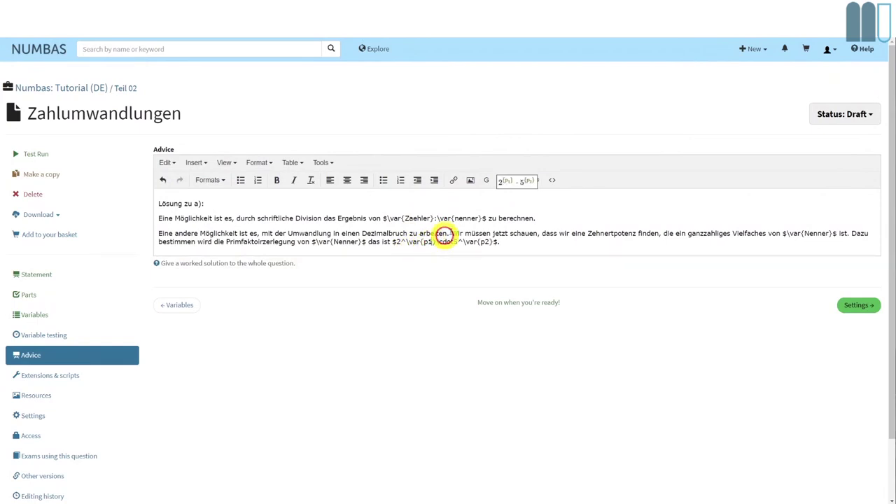
key(BackSpace)
text(2)
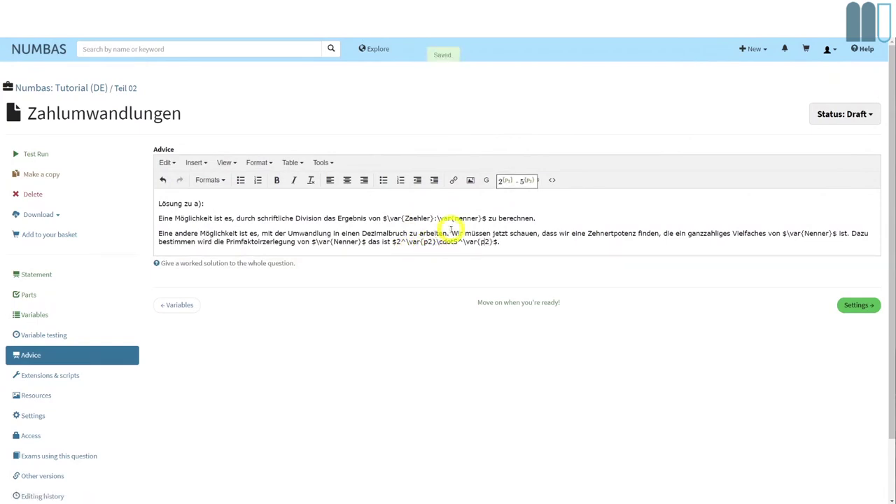
key(BackSpace)
text(5)
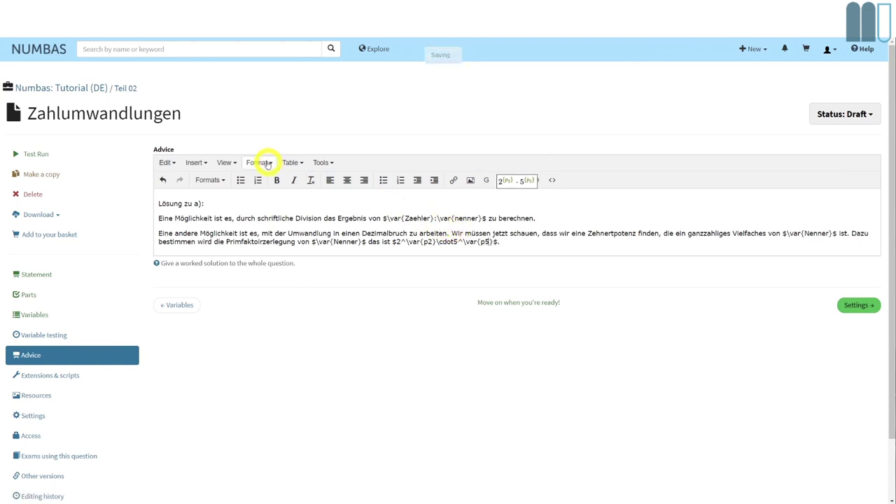
Preview the advice again to check the corrected exponents of 2 and 5, and close the preview
click(225, 163)
click(241, 214)
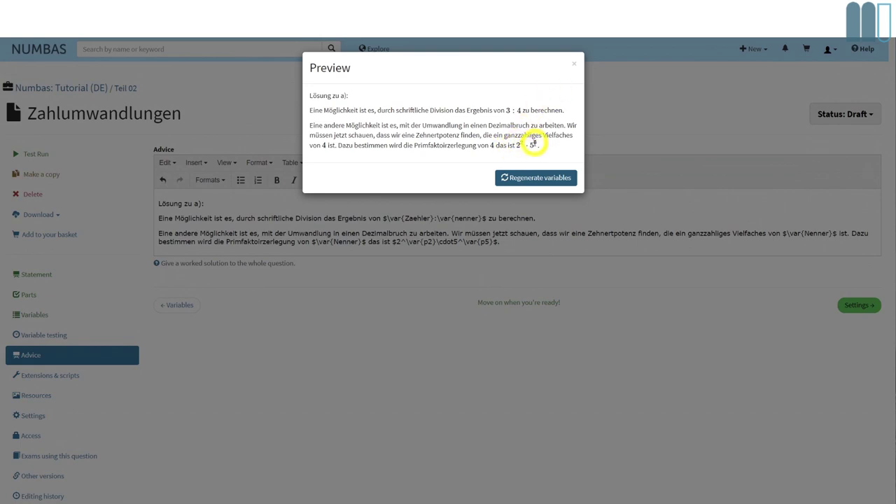
click(574, 67)
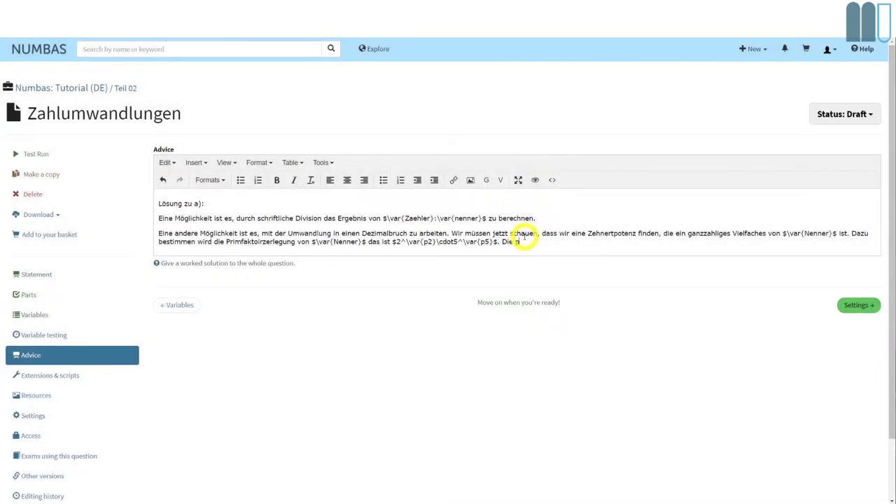
Continue the advice after the prime factorisation with "Wir wählen jetzt die Zehnerpotenz $10^\var{}$", leaving the variable braces empty
text(sende Zehnerpotenz ist dann $)
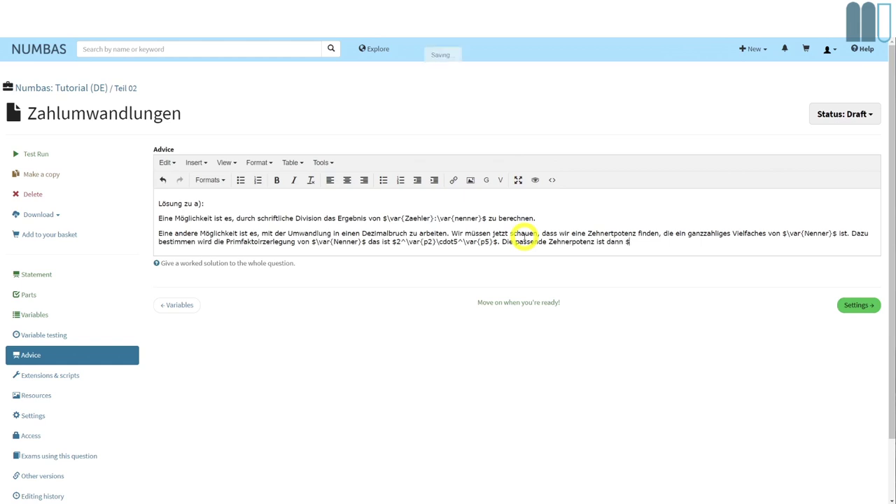
key(ctrl+z)
text(W)
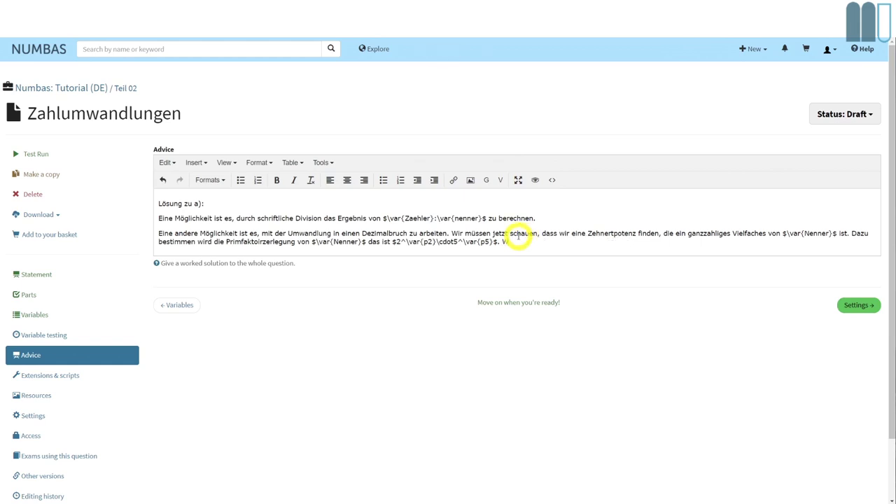
text(ir wählen jetzt die Zehnerp)
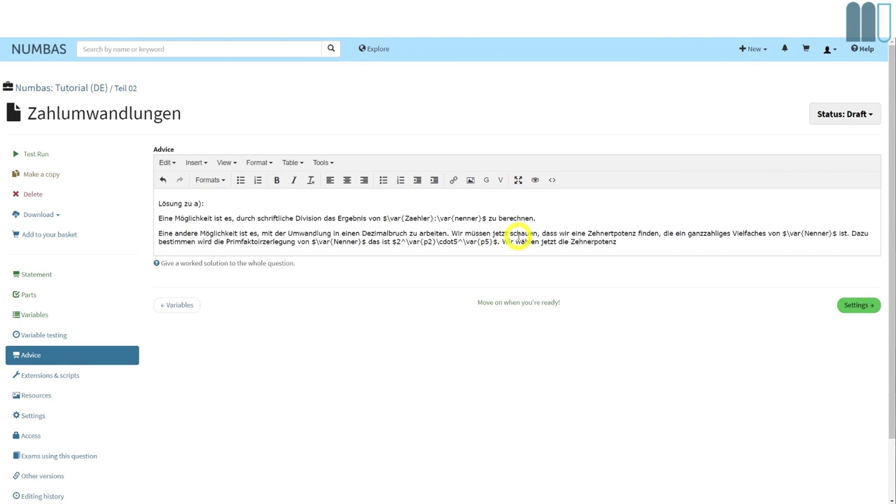
text(otenz)
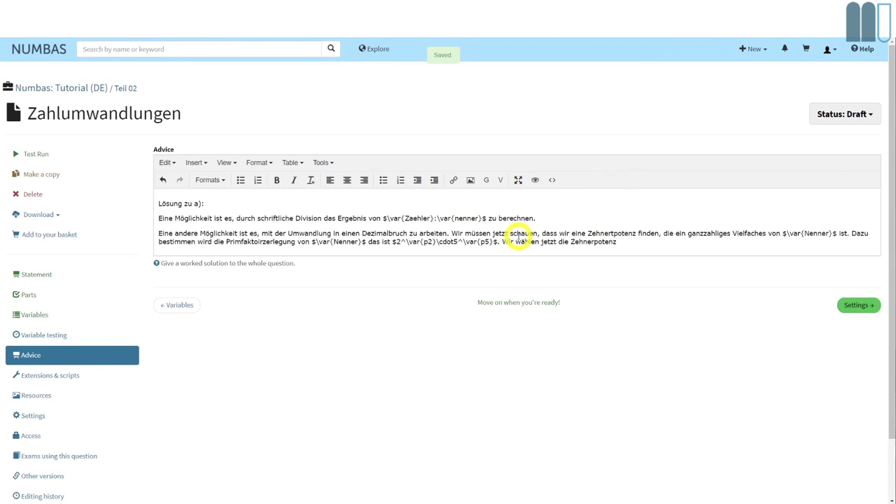
text( $10)
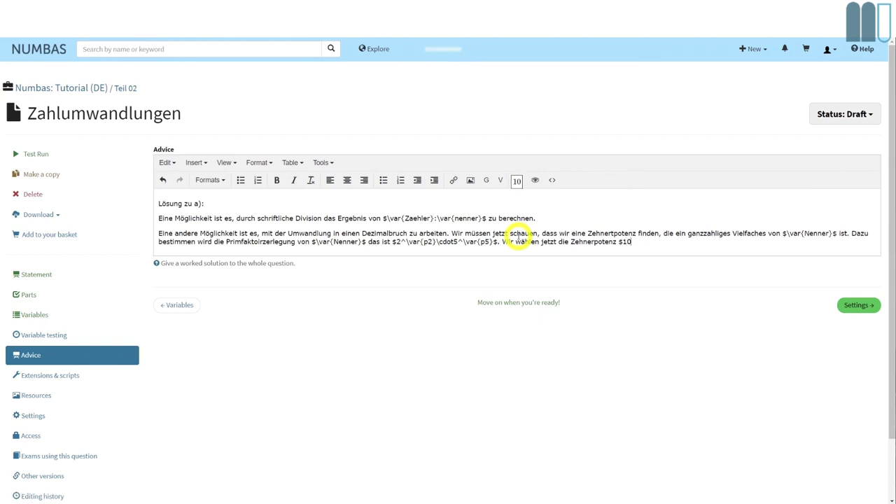
text(^\var{})
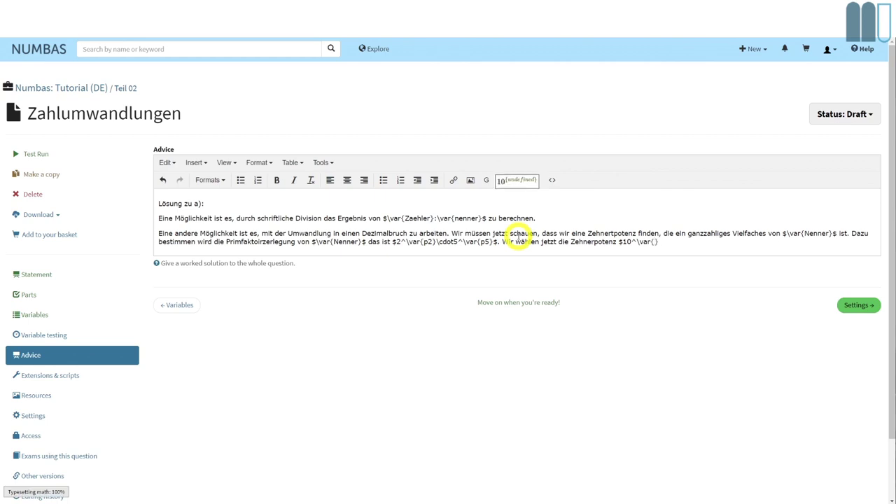
text($)
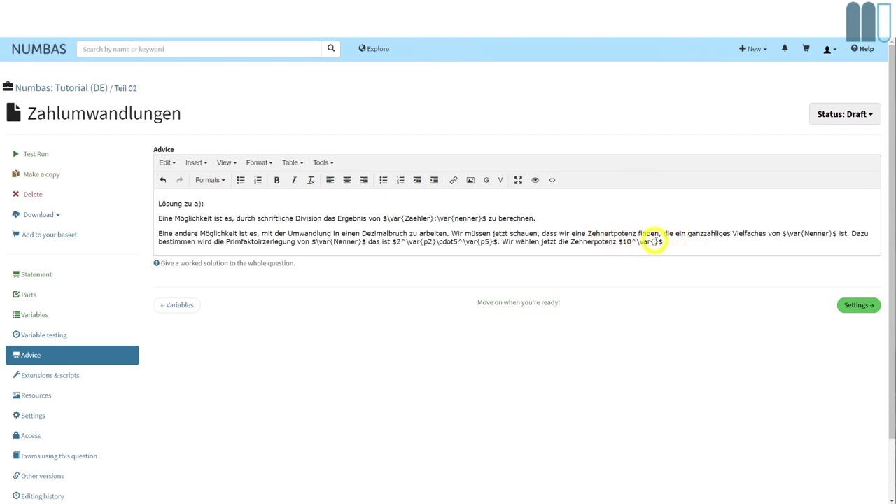
Fill the empty exponent variable of the power of ten with max(p2,p5)
click(654, 240)
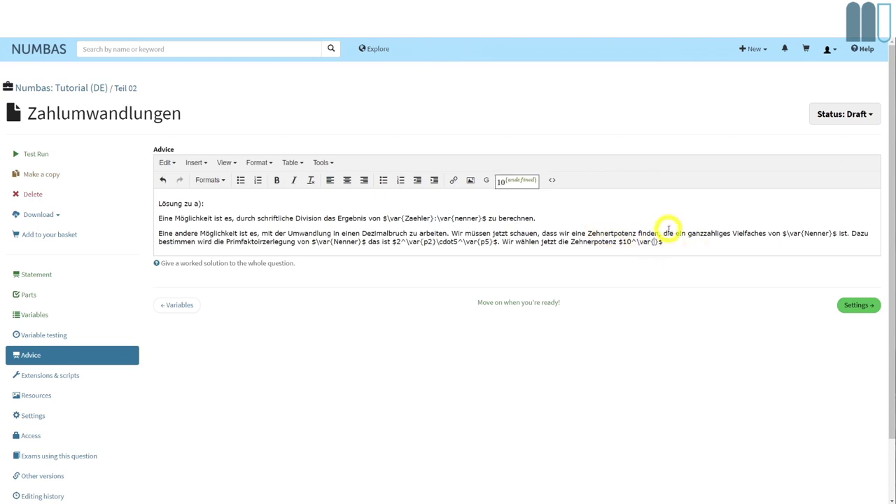
text(max)
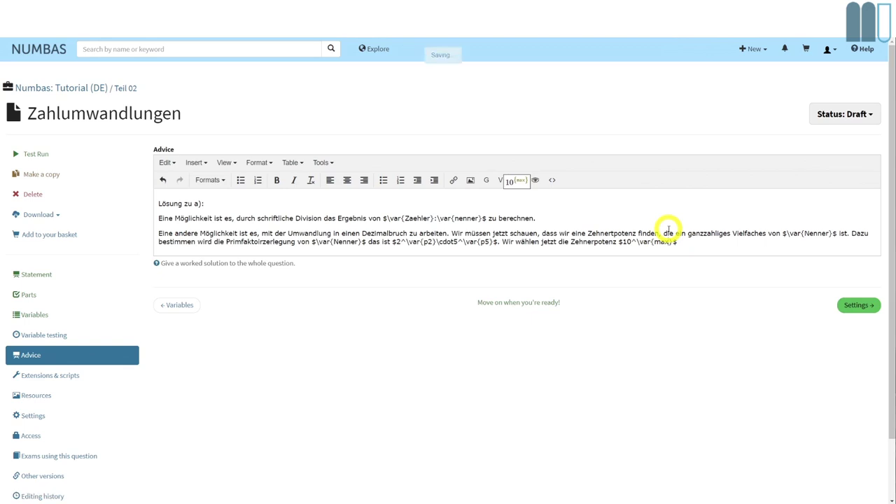
text((p2,p5)
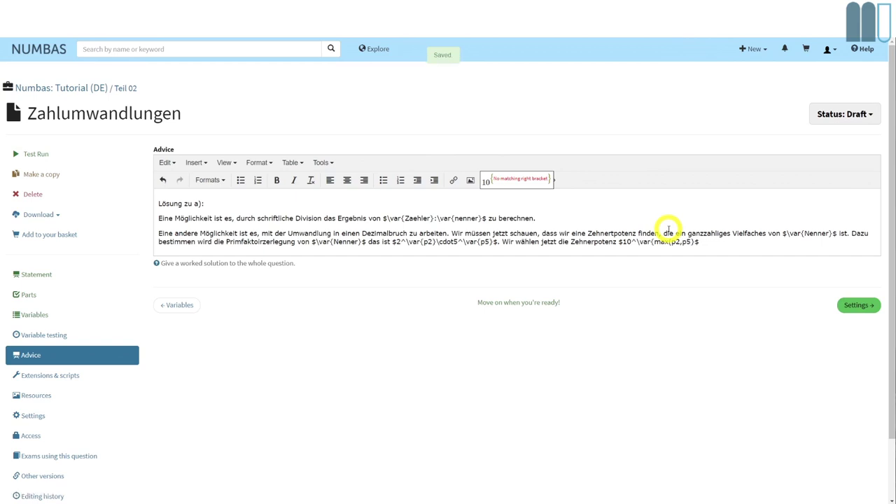
text())
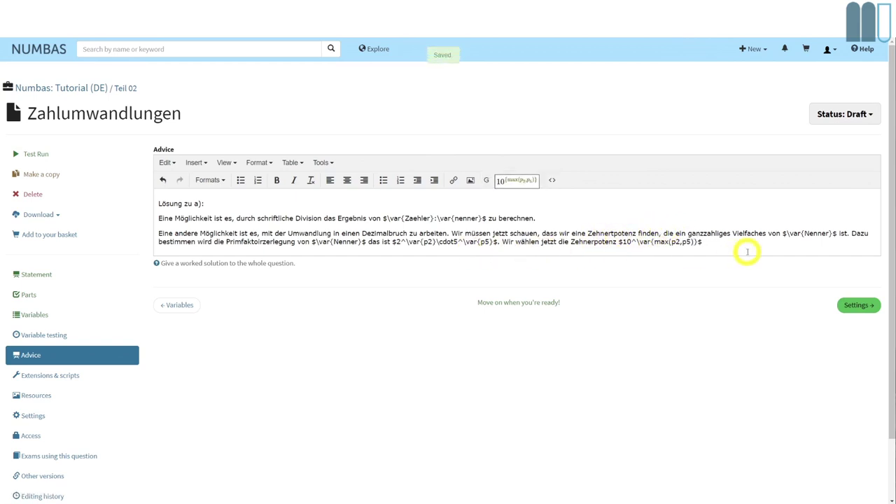
Complete the power-of-ten sentence with "aus, die als Exponent das Maximum der Expoinenten von $2$ und $5$ hat."
click(705, 243)
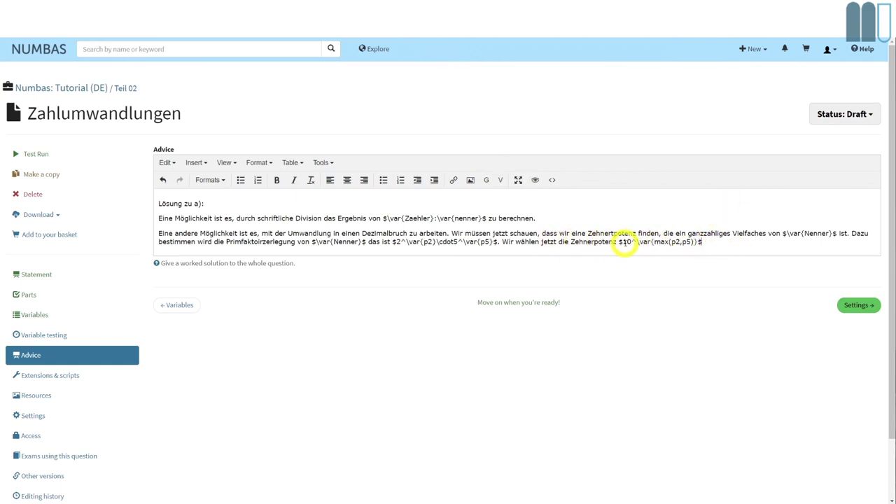
text(au)
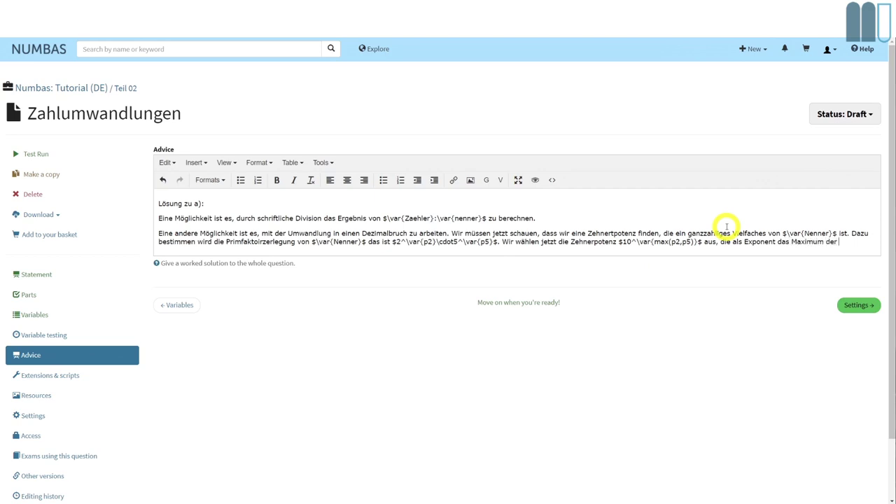
text(Expoinenten von $2$ un)
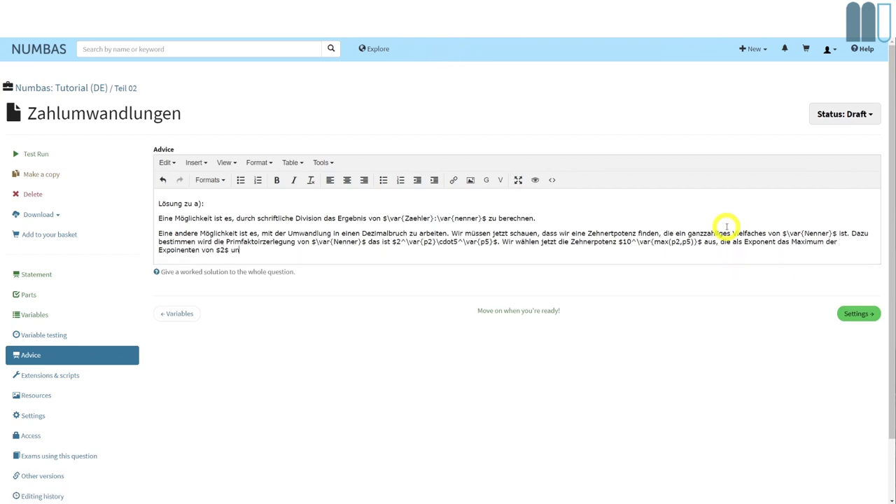
text(d $5$ hat.)
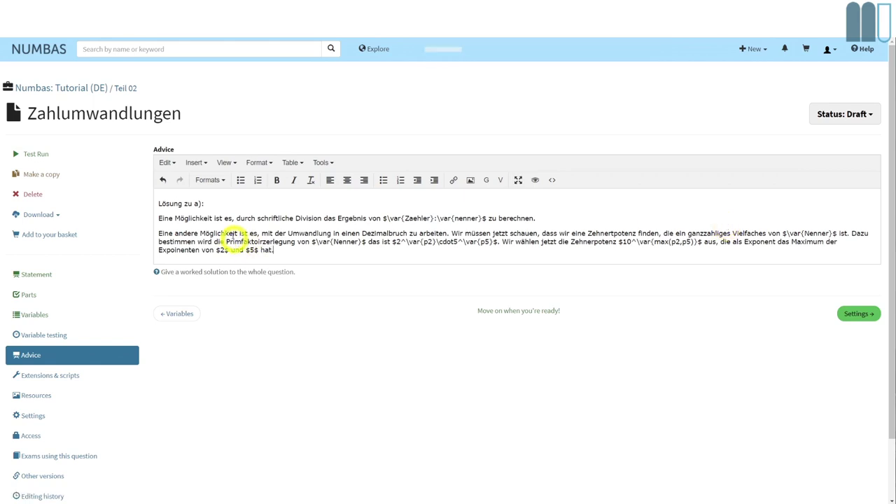
Preview the advice to check the power-of-ten sentence, and close the preview
click(226, 163)
click(240, 217)
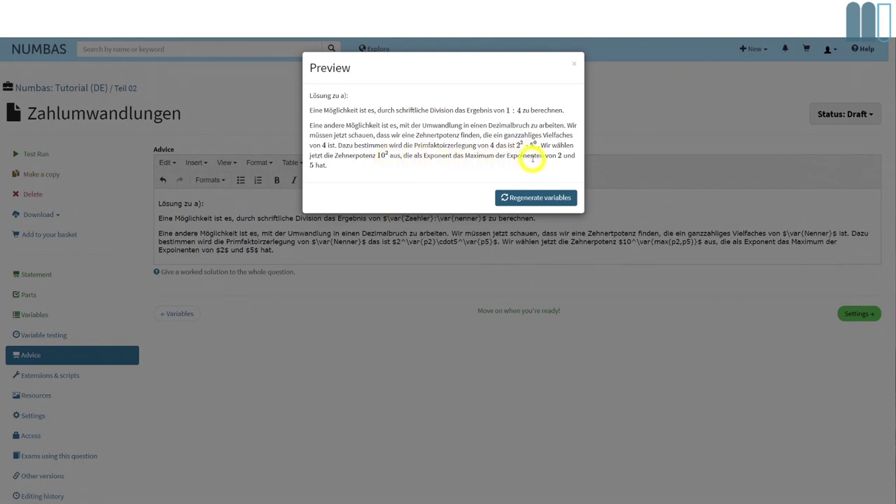
click(574, 63)
Correct the misspelled word "Expoinenten" to "Exponenten" in the last sentence of the advice
click(250, 251)
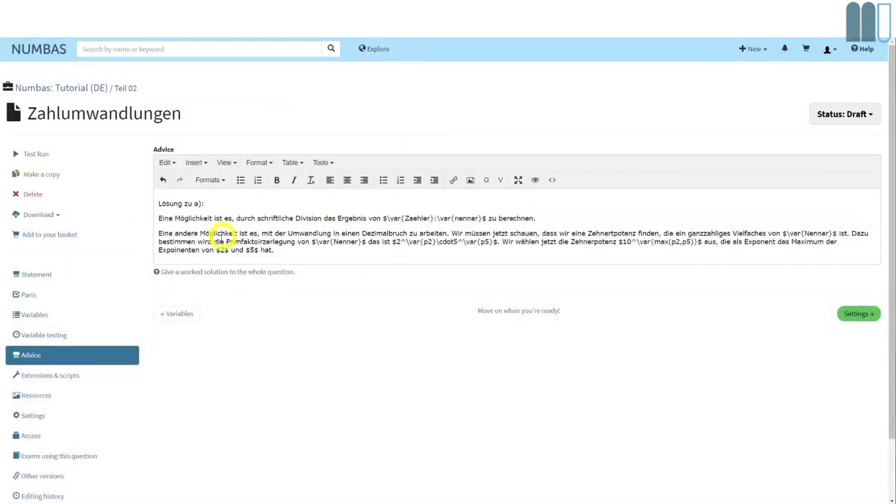
click(183, 248)
key(BackSpace)
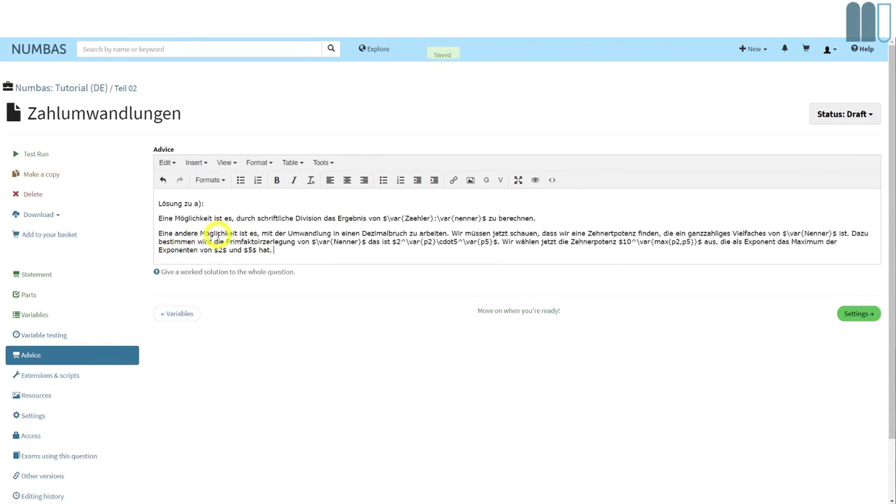
Begin a new sentence at the end of the advice with "Der resultierende Dezimalbruch ist"
text(Der resultuier)
key(BackSpace)
key(BackSpace)
key(BackSpace)
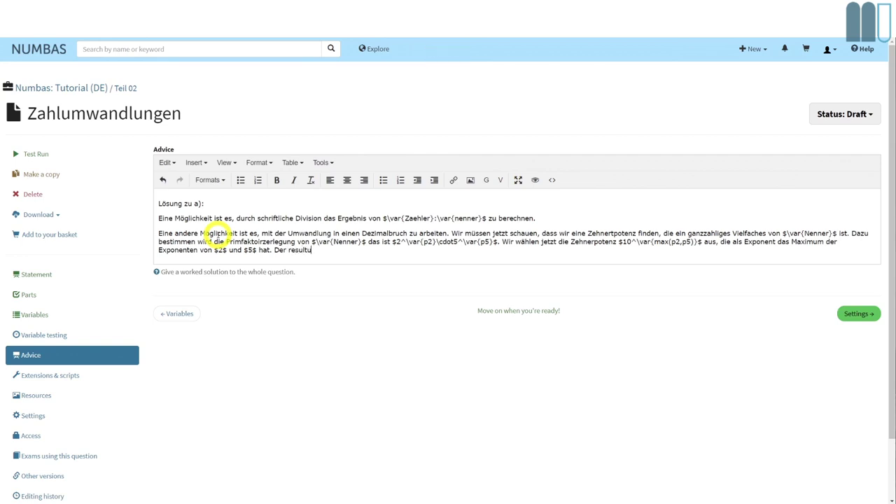
key(BackSpace)
text(ierende Dezimalbruch ist)
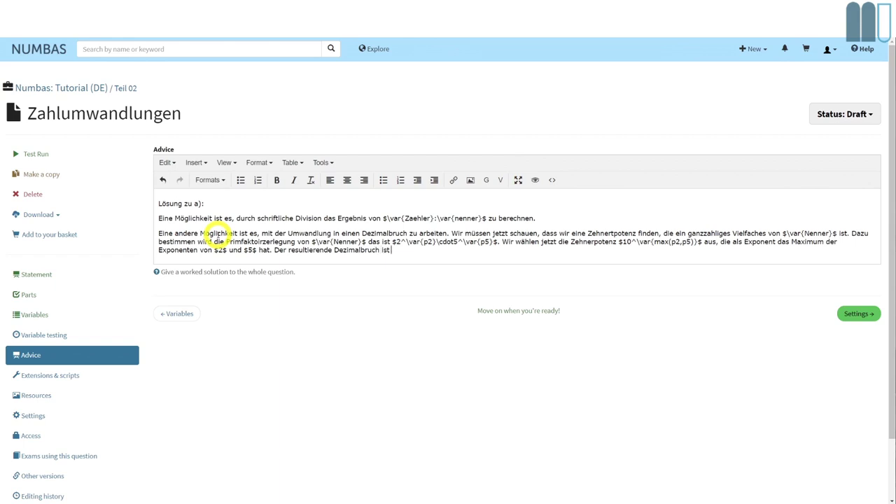
Continue the sentence with "also: $\frac{1}{\var{10^max(p2,p5)}}", without a closing dollar sign
text(: $\var{)
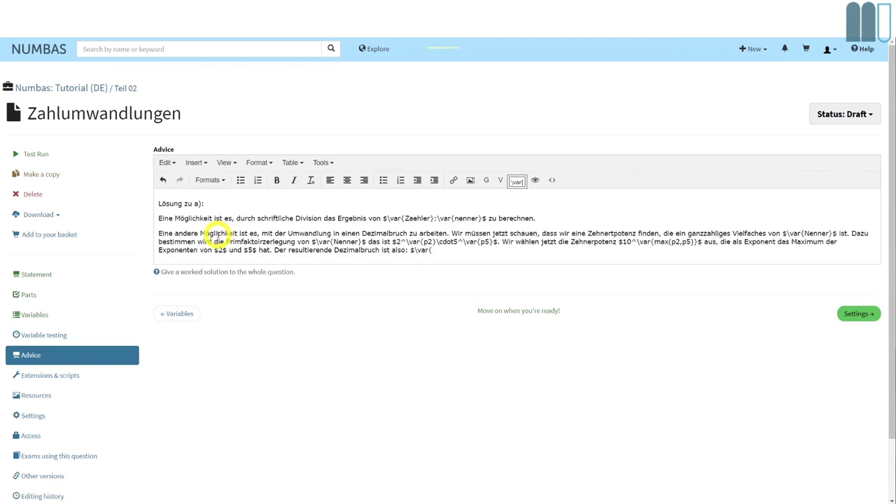
text(})
key(Left)
text(frac)
text({}\var)
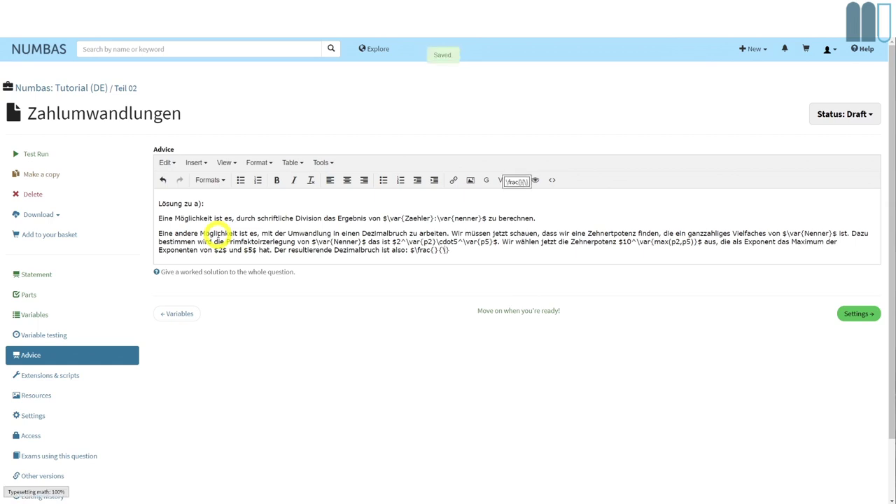
text({})
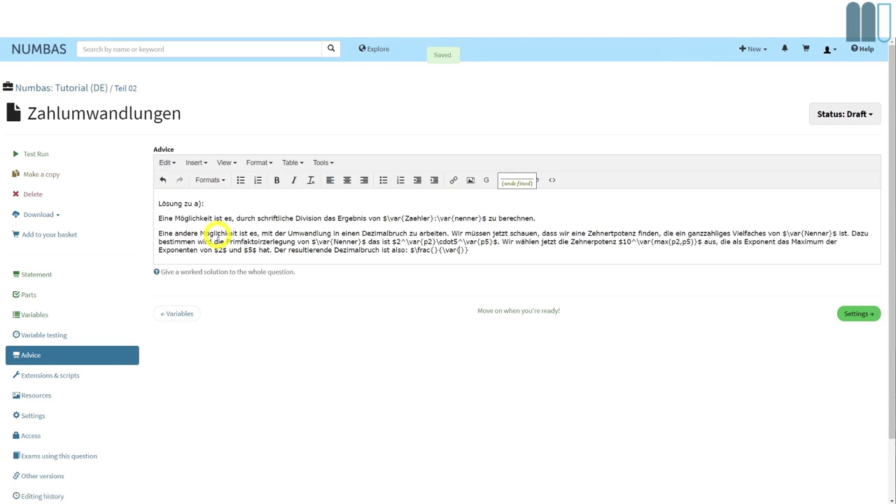
text(10)
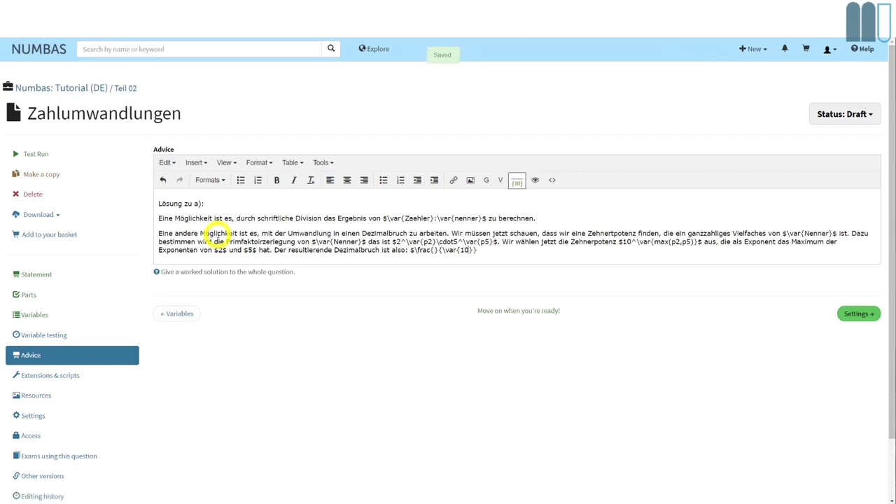
text(^max)
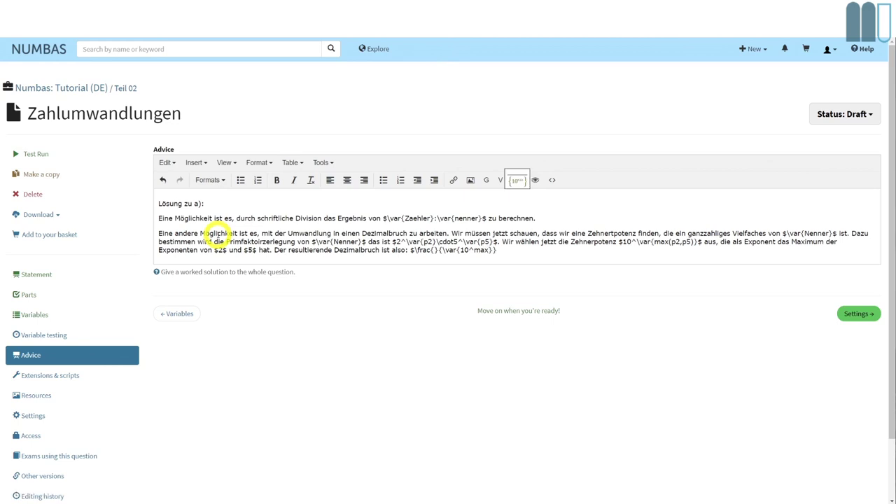
text((p2,p5))
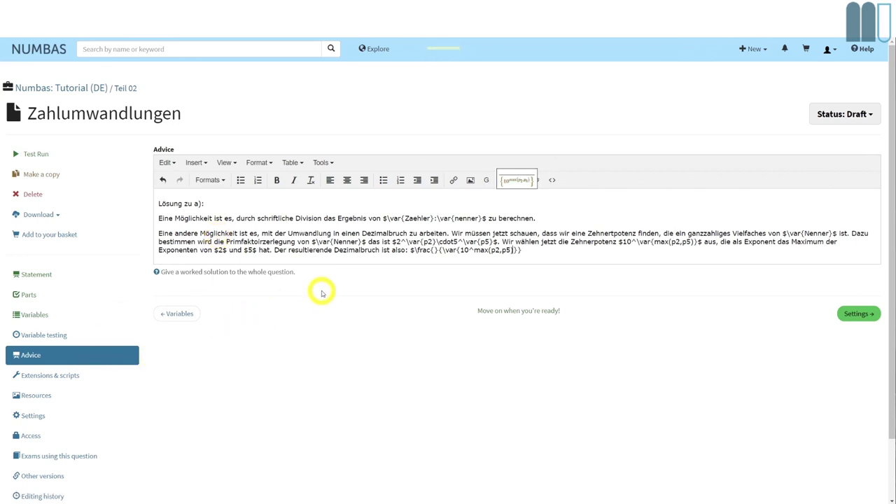
click(435, 251)
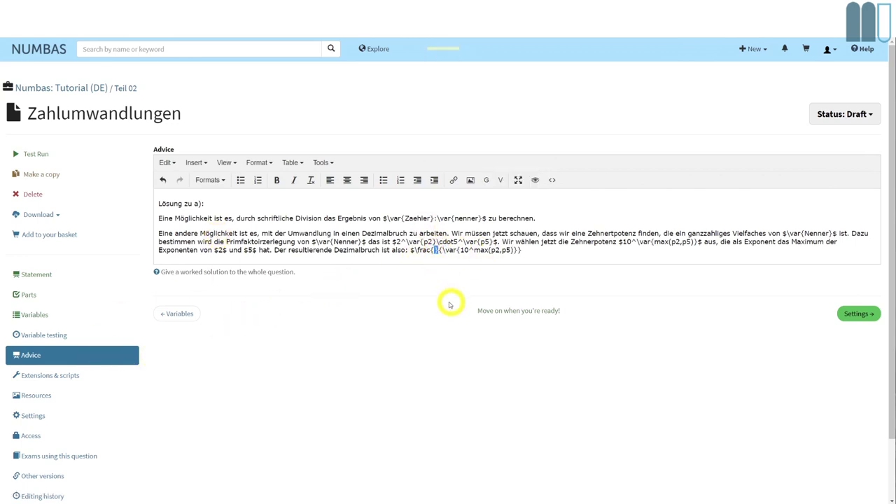
text(1)
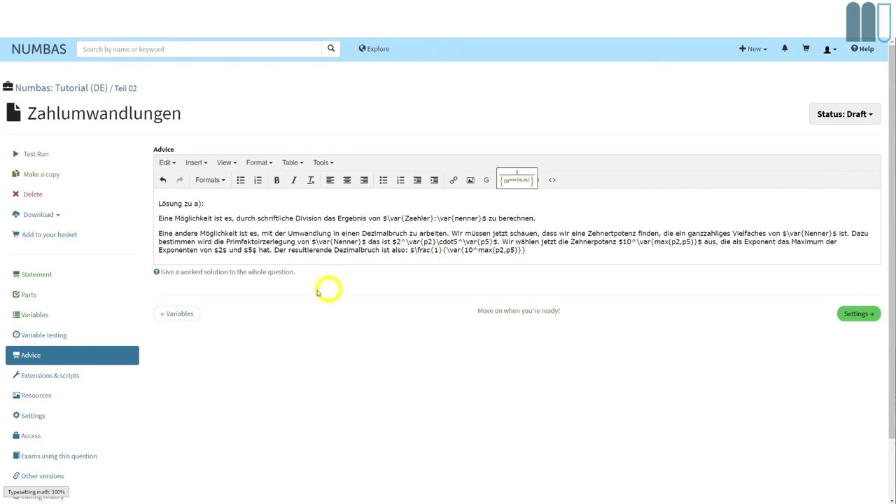
Preview the advice to check how the decimal fraction formula is rendered, and close the preview
click(224, 163)
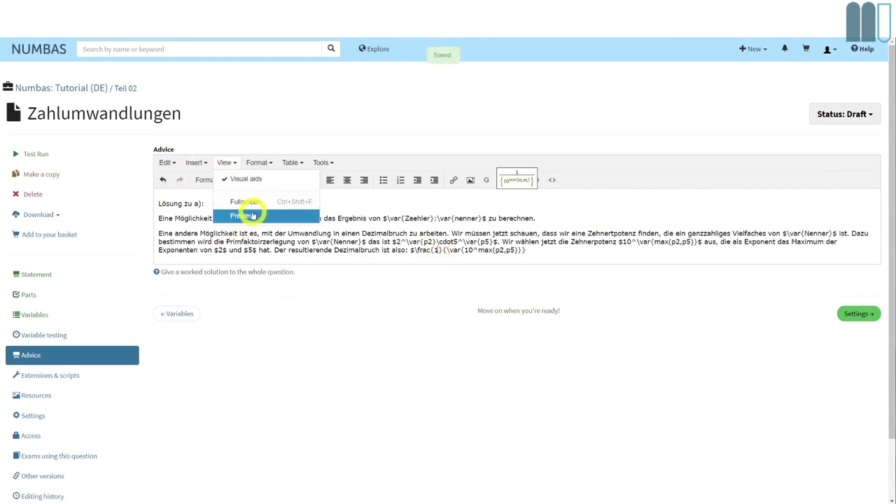
click(249, 213)
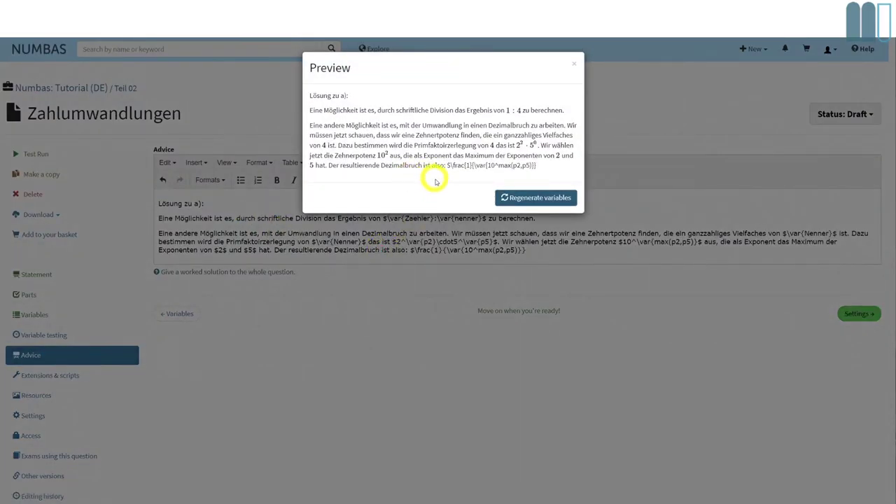
click(579, 66)
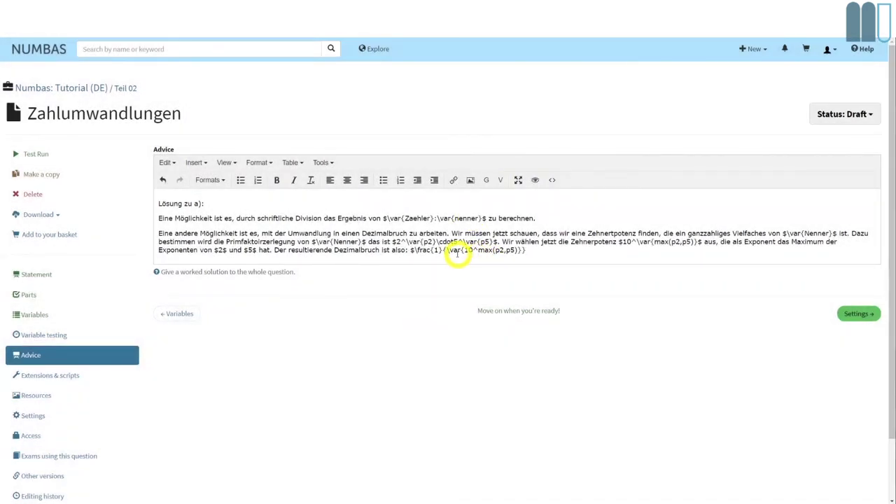
Close the decimal fraction formula with a dollar sign after its final brace
drag(495, 250, 517, 251)
click(516, 249)
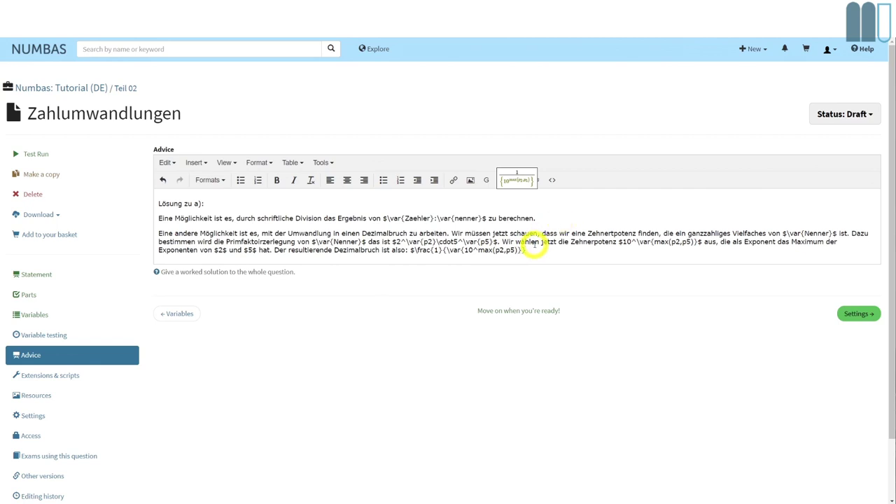
click(533, 244)
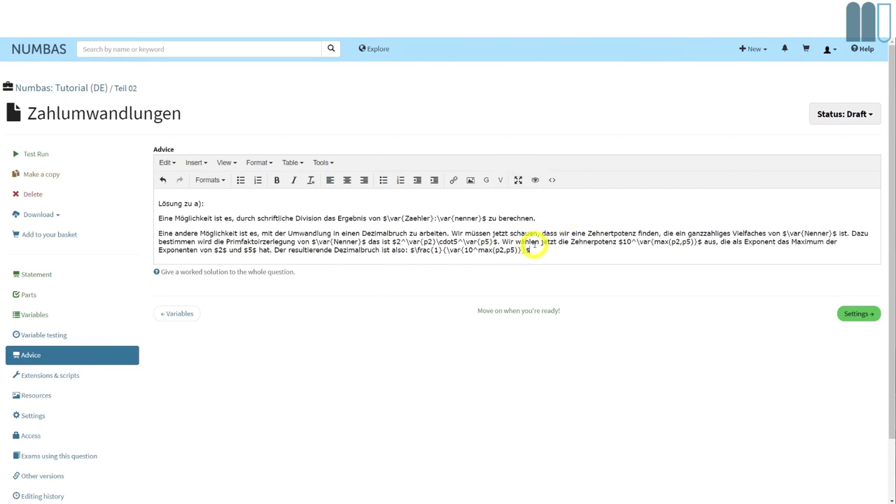
Preview the advice again to check the closed fraction formula, close the preview and return to the formula's denominator
click(225, 163)
click(238, 215)
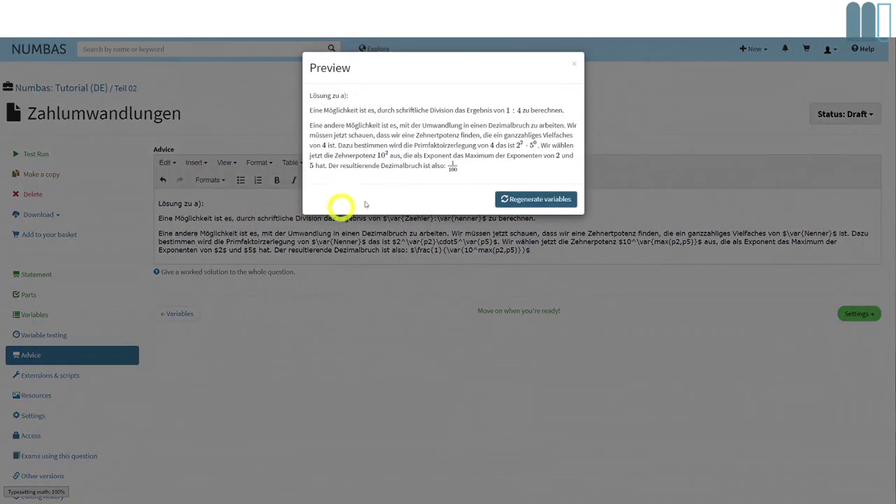
click(574, 64)
click(450, 252)
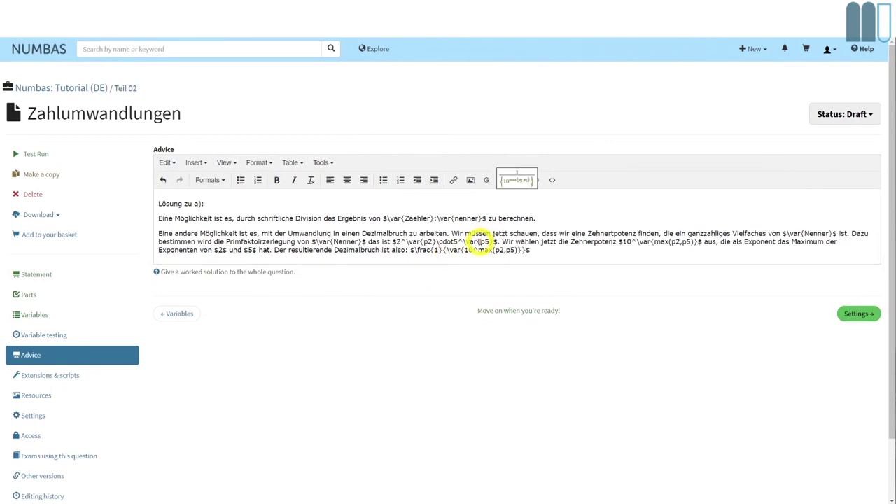
Copy \var{10^max(p2,p5)} from the decimal fraction's denominator and replace the 1 in its numerator with it
key(shift+Right)
key(shift+Right)
key(Right)
key(shift+Left)
key(shift+Left)
key(shift+Left)
key(shift+Left)
key(shift+Left)
key(shift+Left)
key(shift+Left)
key(shift+Left)
key(shift+Left)
key(shift+Left)
key(shift+Left)
key(shift+Left)
key(shift+Left)
key(ctrl+c)
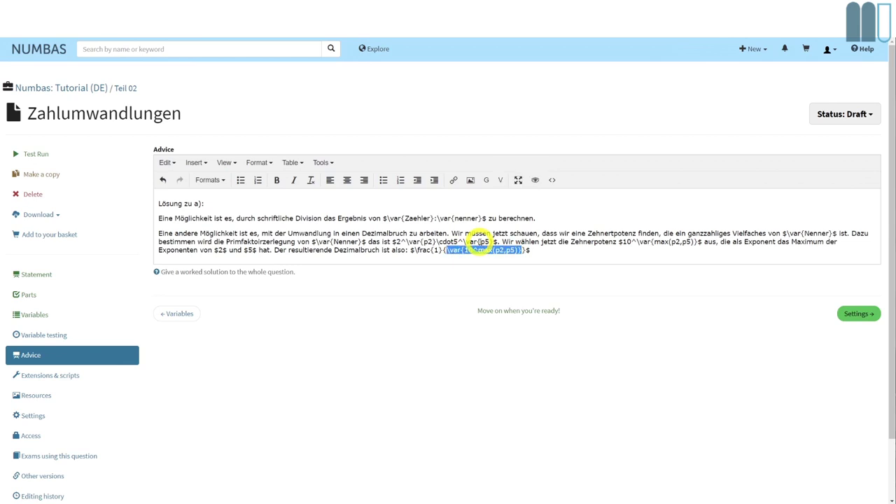
key(Left)
key(Left)
key(Left)
key(shift+Left)
key(ctrl+v)
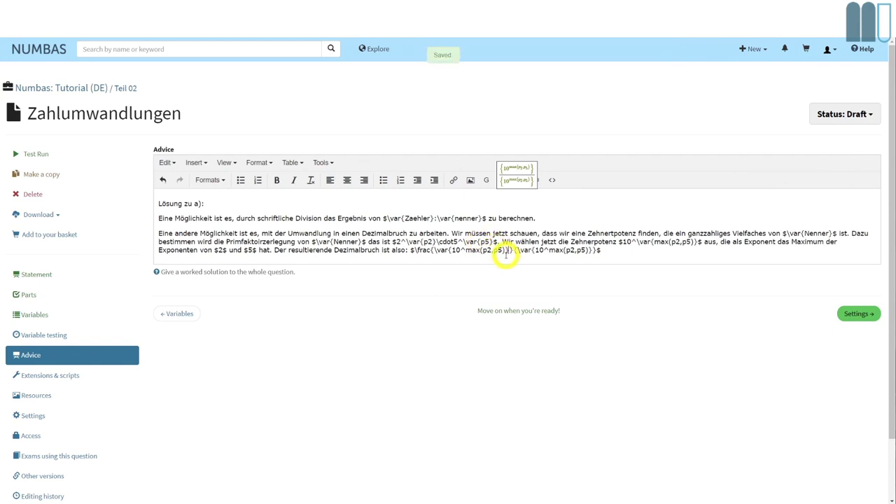
Extend the numerator of the decimal fraction to \var{Zaehler}\cdot\var{10^max(p2,p5)/Nenner}
double_click(506, 250)
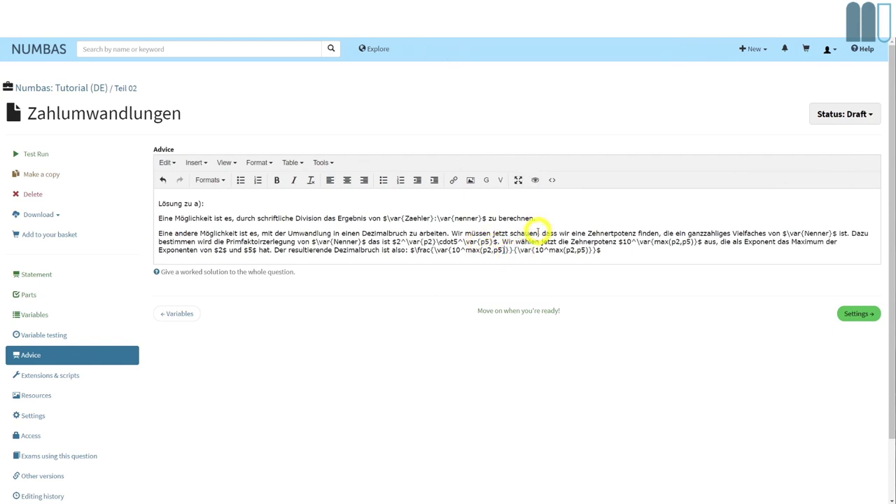
text(/Nenner)
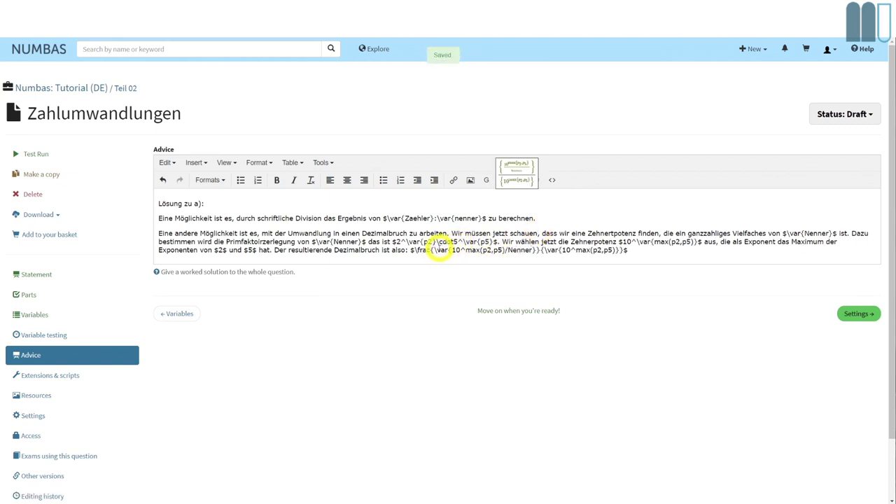
click(474, 221)
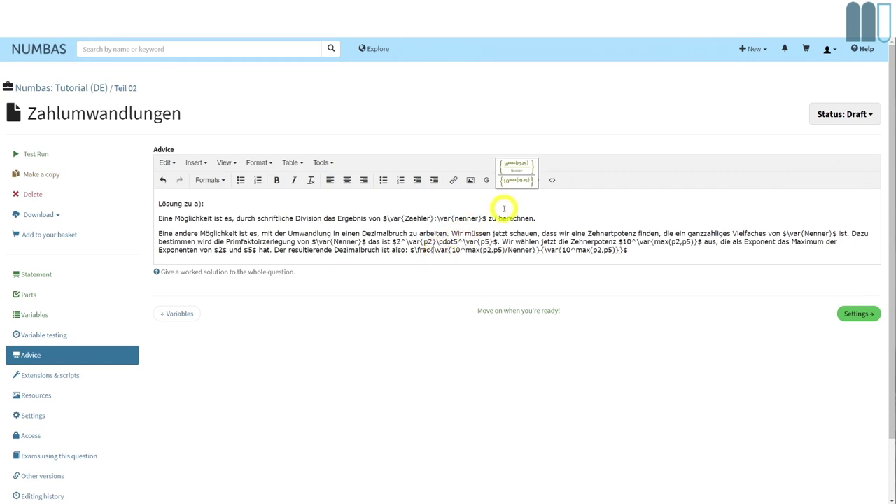
text(\var)
text({Zaeh)
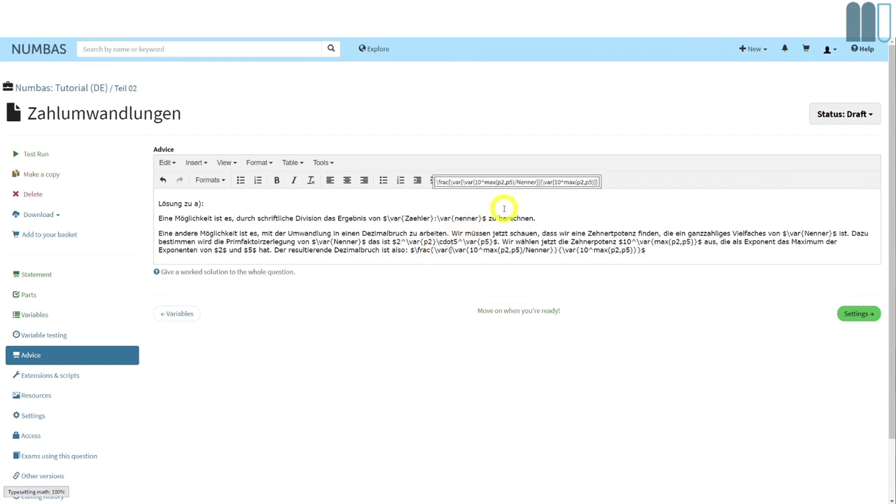
text(ler})
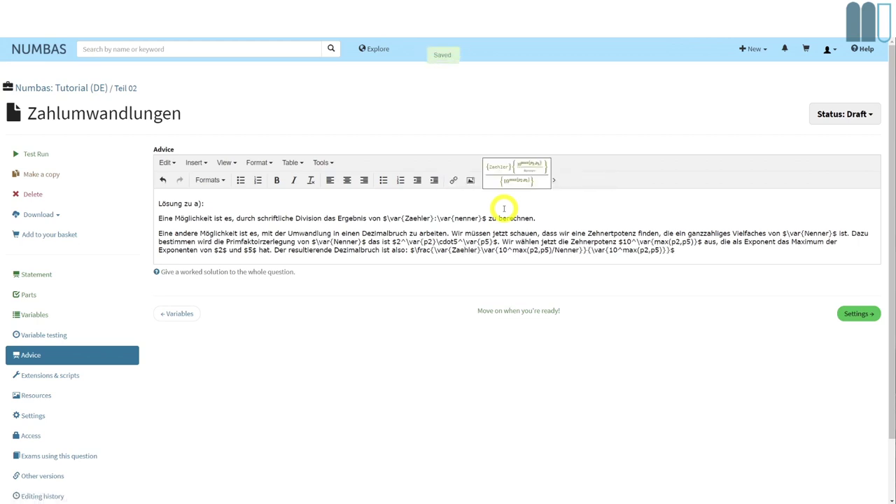
text(\cdot)
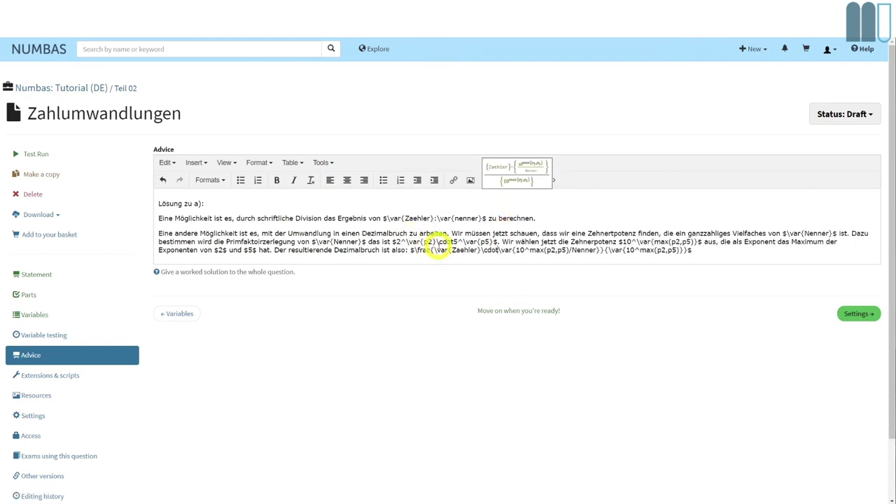
Preview the advice to check how the extended numerator is rendered, and close the preview
click(233, 165)
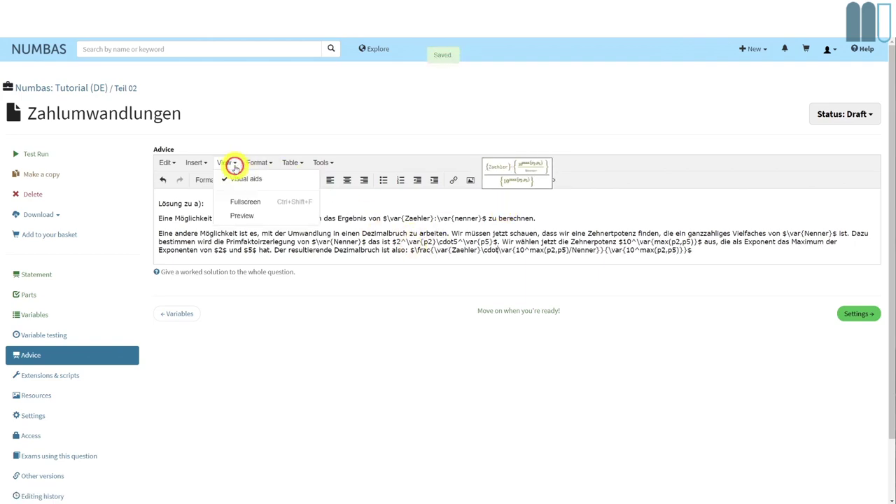
click(227, 214)
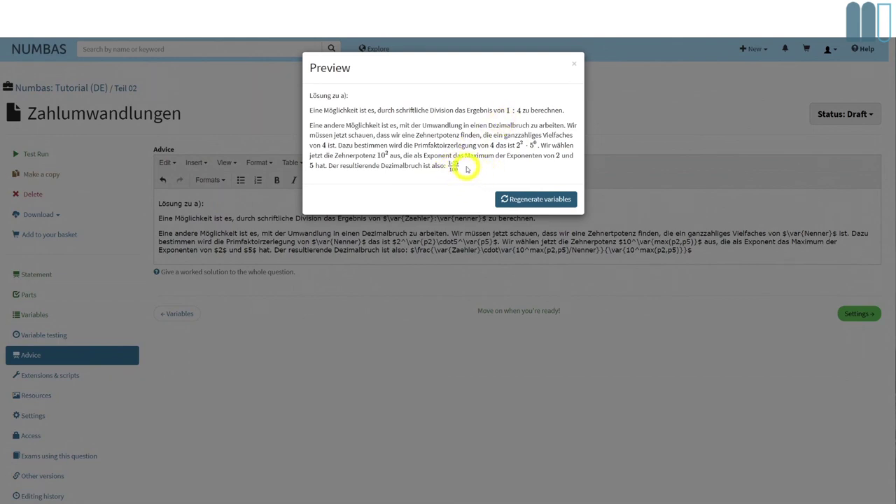
click(573, 65)
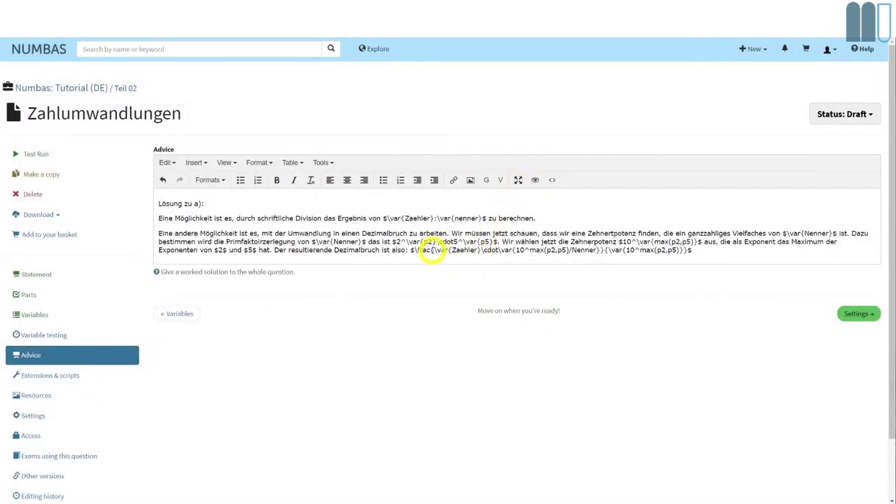
Replace the fraction's denominator with a copy of its numerator, \var{Zaehler}\cdot\var{10^max(p2,p5)/Nenner}
click(432, 250)
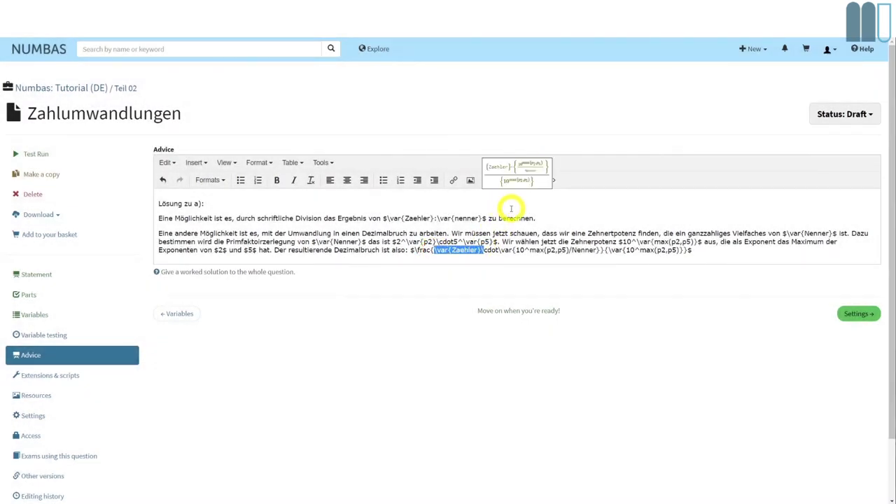
key(shift+Right)
key(shift+Right)
key(shift+Right)
key(shift+Right)
key(shift+Right)
key(shift+Right)
key(shift+Right)
key(shift+Right)
key(shift+Right)
key(shift+Right)
key(shift+Right)
key(shift+Right)
key(shift+Right)
key(shift+Right)
key(shift+Right)
key(shift+Right)
key(shift+Right)
key(shift+Right)
key(shift+Right)
key(shift+Right)
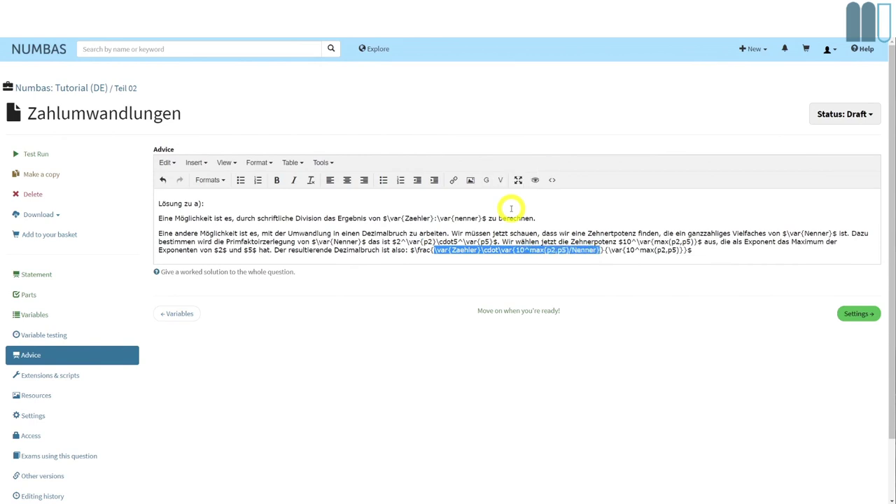
text({)
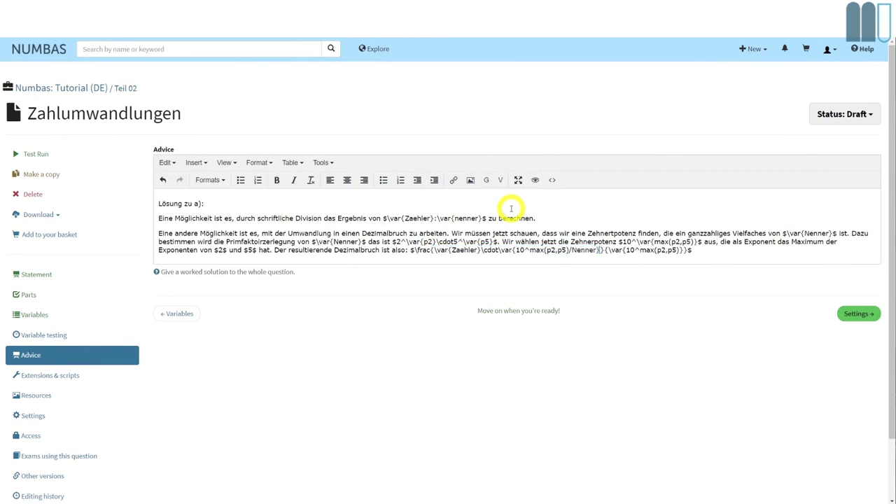
key(shift+Right)
key(shift+Right)
key(shift+Right)
key(shift+Right)
key(shift+Right)
key(shift+Right)
key(shift+Right)
key(shift+Right)
key(shift+Right)
key(shift+Right)
key(shift+Right)
key(shift+Right)
key(shift+Right)
key(shift+Right)
key(shift+Right)
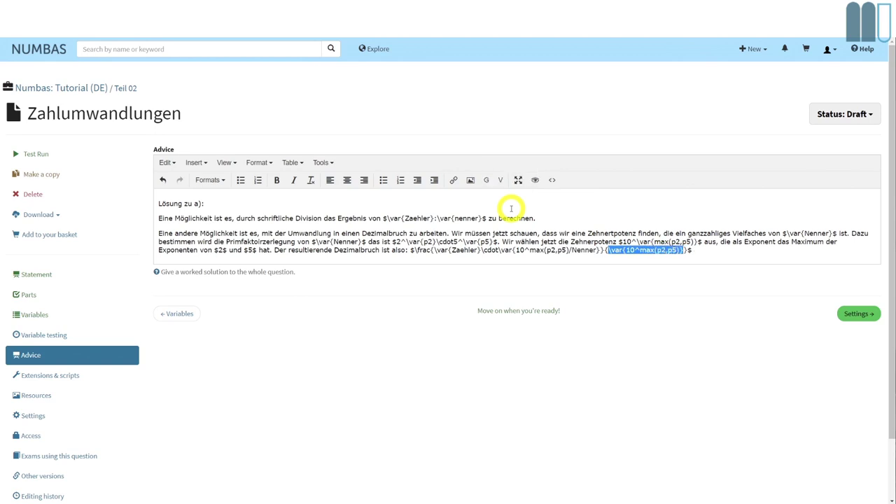
text(\var{Zaehler}\cdot\var{10^max(p2,p5)/Nenner})
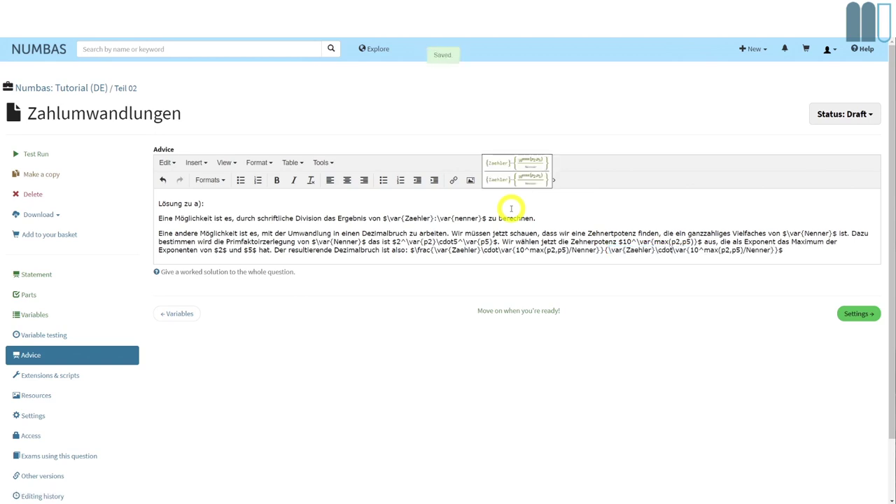
Change the variable Zaehler in the fraction's denominator to Nenner
key(shift+Left)
key(shift+Left)
key(shift+Left)
key(shift+Left)
key(shift+Left)
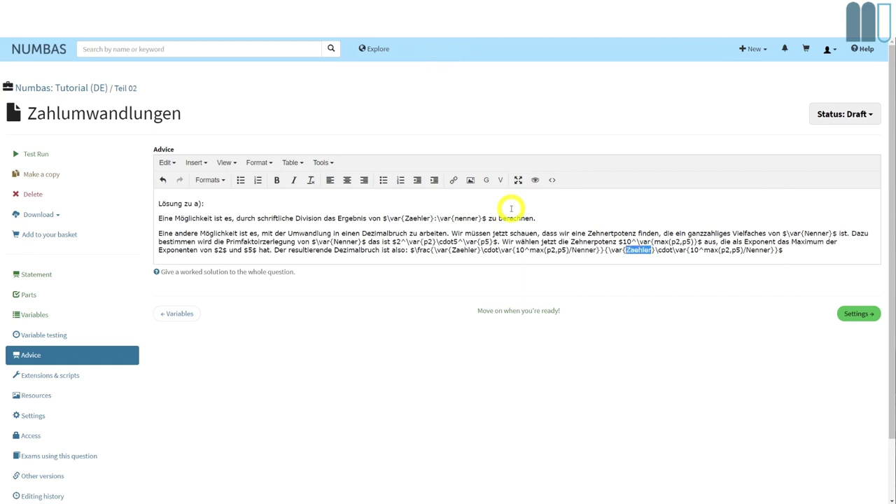
text(Nenner)
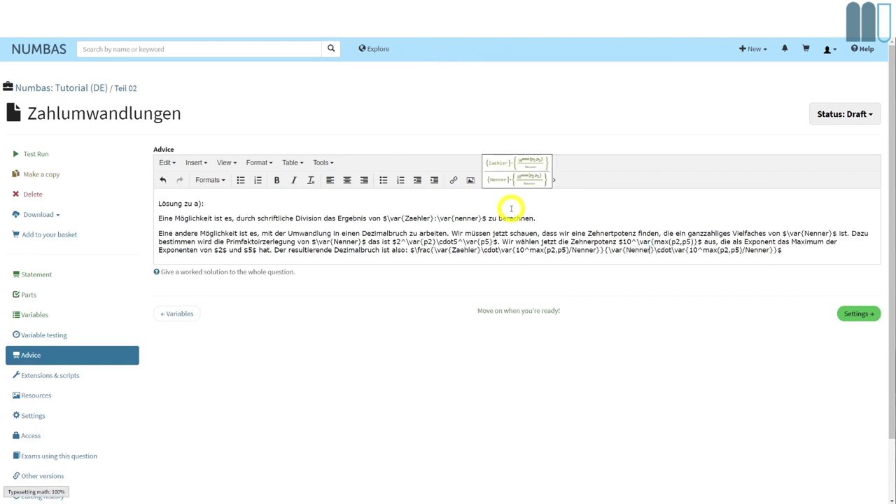
Preview the advice to check the expanded fraction with its new denominator, and close the preview
click(226, 163)
click(242, 215)
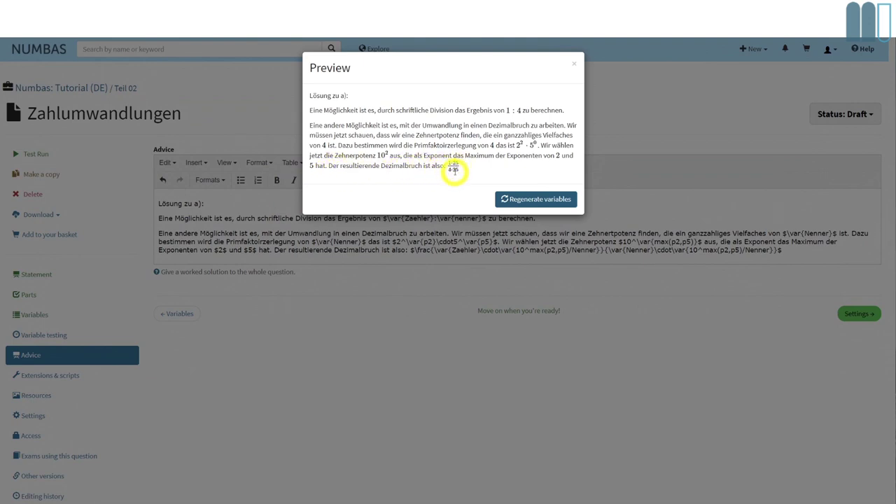
click(573, 65)
Append an equals sign and a copy of the whole fraction before the formula's closing dollar sign
click(776, 250)
text(=)
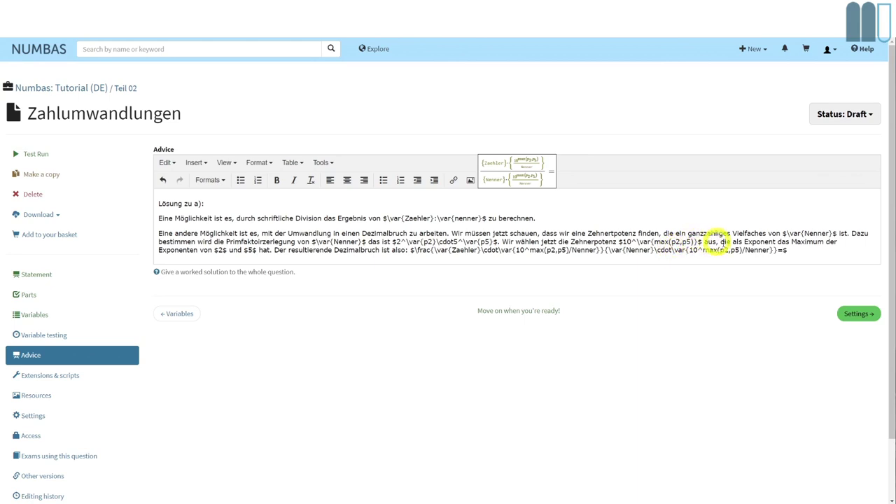
click(689, 250)
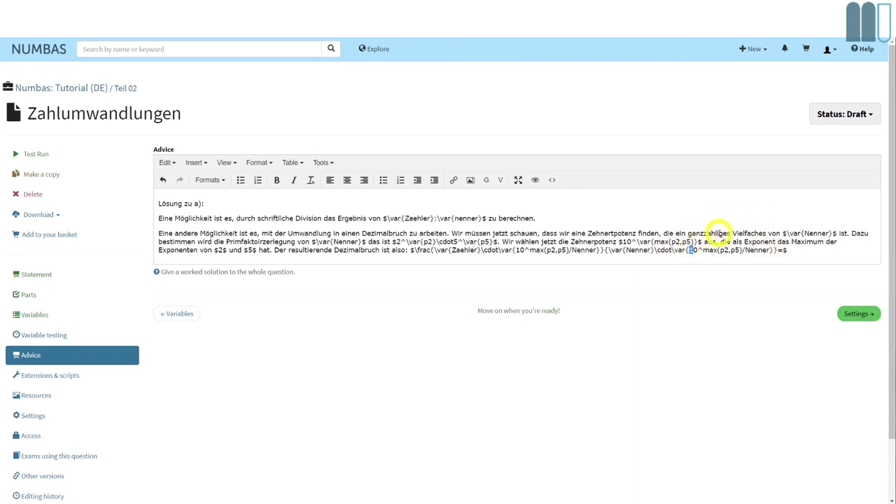
key(Right)
key(Right)
key(Right)
key(Right)
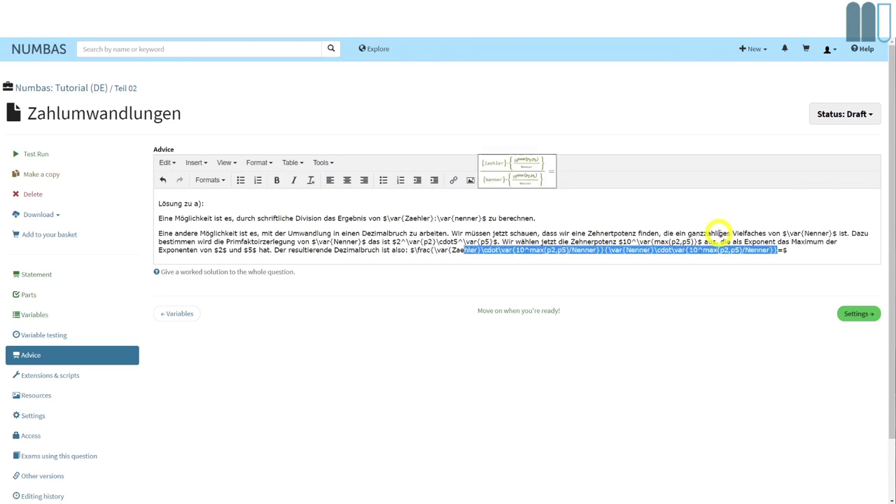
key(shift+Left)
key(shift+Left)
key(shift+Left)
key(shift+Left)
key(shift+Left)
key(shift+Left)
key(shift+Left)
key(shift+Left)
key(shift+Left)
key(shift+Left)
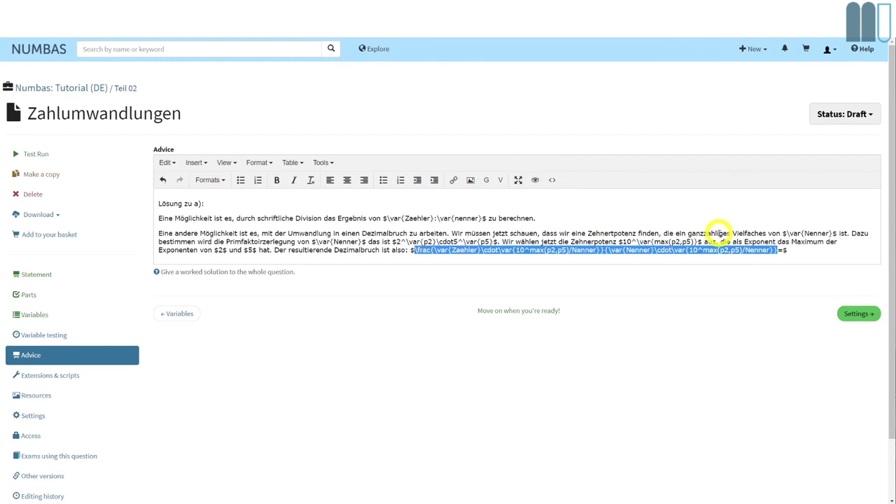
key(Right)
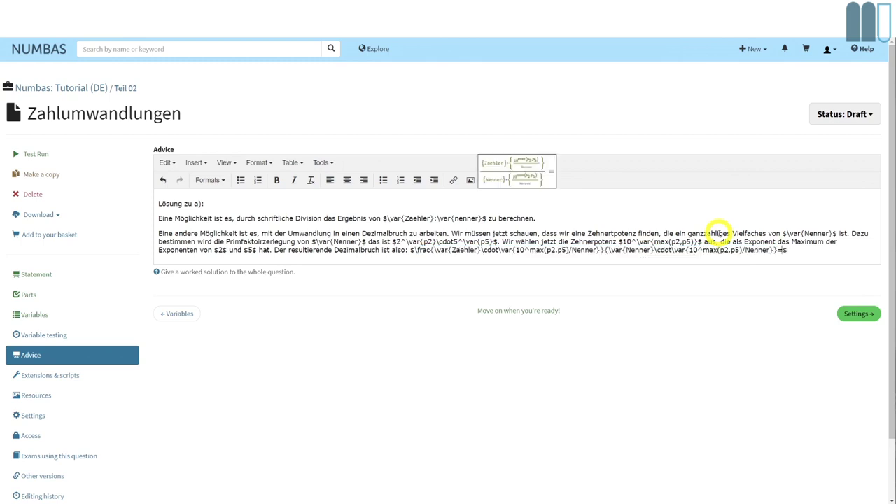
text(\frac{\var{Zaehler}\cdot\var{10^max(p2,p5)/Nenner}}{\var{Nenner}\cdot\var{10^max(p2,p5)/Nenner}})
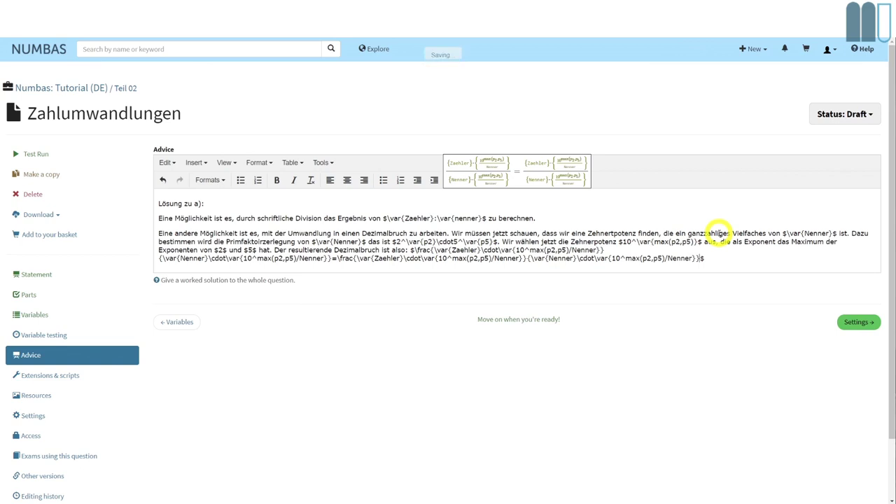
Merge the second fraction's numerator into the single expression \var{Zaehler*10^max(p2,p5)/Nenner}
click(200, 261)
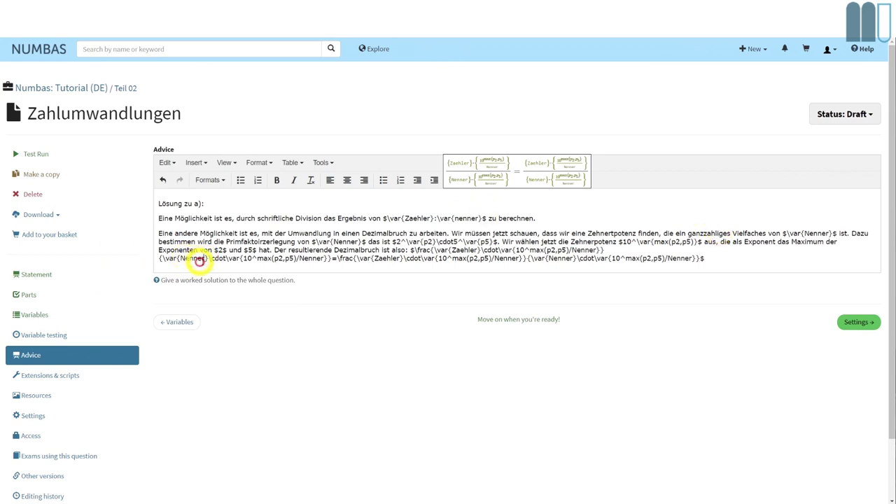
click(356, 258)
click(447, 207)
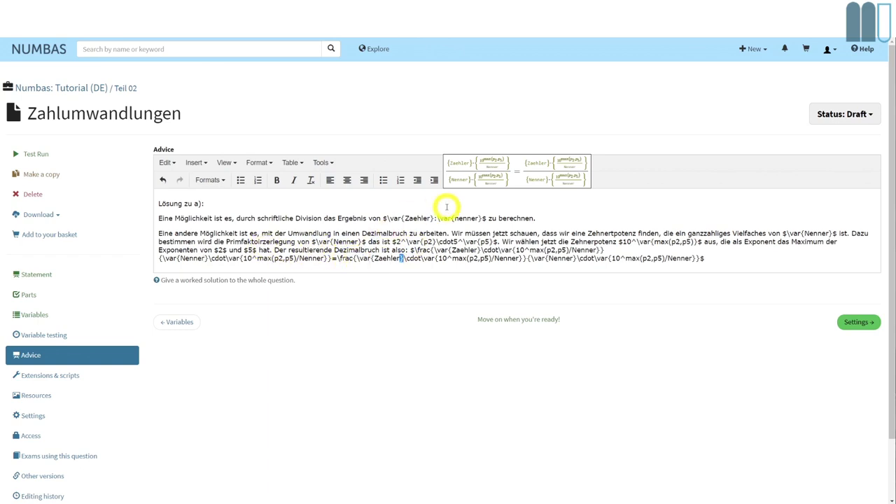
key(shift+Right)
key(shift+Right)
key(shift+Right)
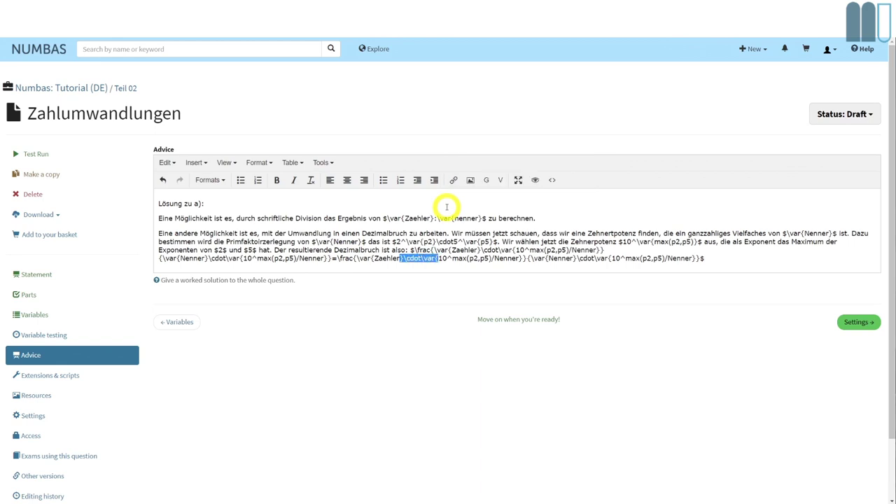
key(BackSpace)
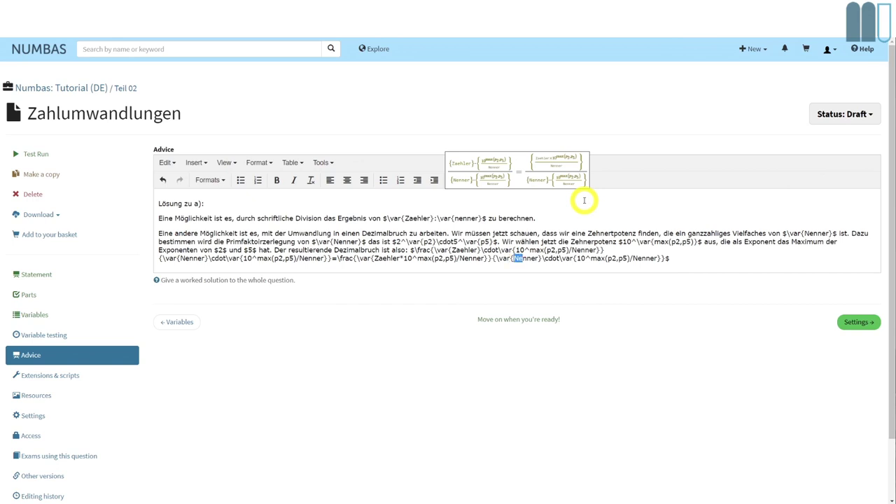
Remove the factor Nenner and its \cdot from the second fraction's denominator, leaving \var{10^max(p2,p5)/Nenner}
key(shift+Right)
key(shift+Right)
key(shift+Right)
key(shift+Right)
key(shift+Right)
key(shift+Right)
key(shift+Right)
key(shift+Right)
key(shift+Right)
key(shift+Right)
key(shift+Right)
key(shift+Right)
key(shift+Right)
key(shift+Right)
key(BackSpace)
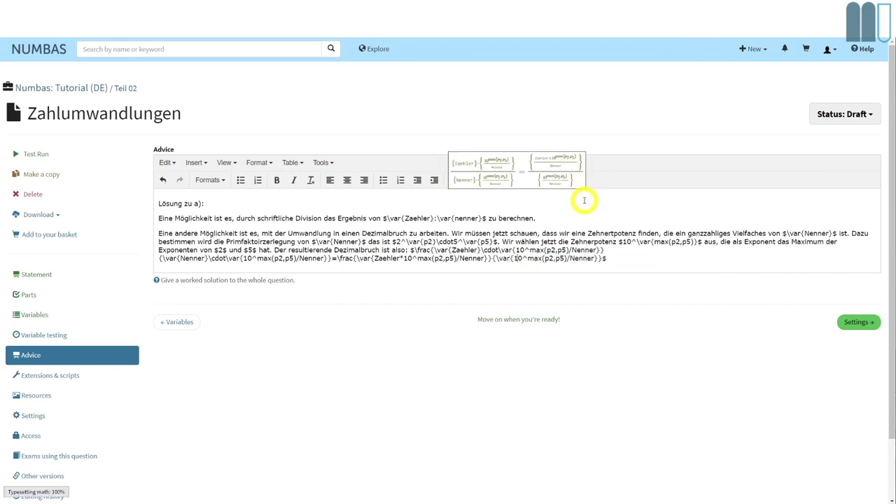
Delete "/Nenner" from the second fraction's denominator so that it reads \var{10^max(p2,p5)}
key(Right)
key(Right)
key(Right)
key(Right)
key(Right)
key(Right)
key(Right)
key(Right)
key(Right)
key(Right)
key(Right)
key(Right)
key(Right)
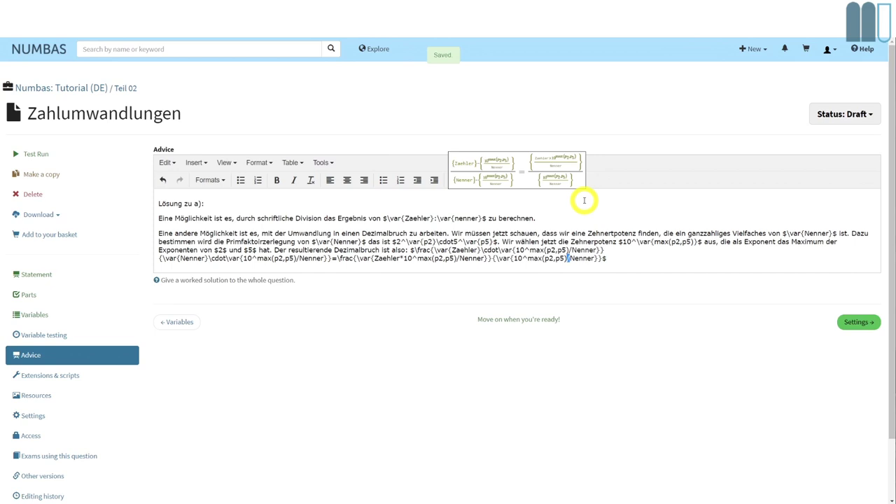
key(shift+Right)
key(shift+Right)
key(shift+Right)
key(shift+Right)
key(shift+Right)
key(shift+Right)
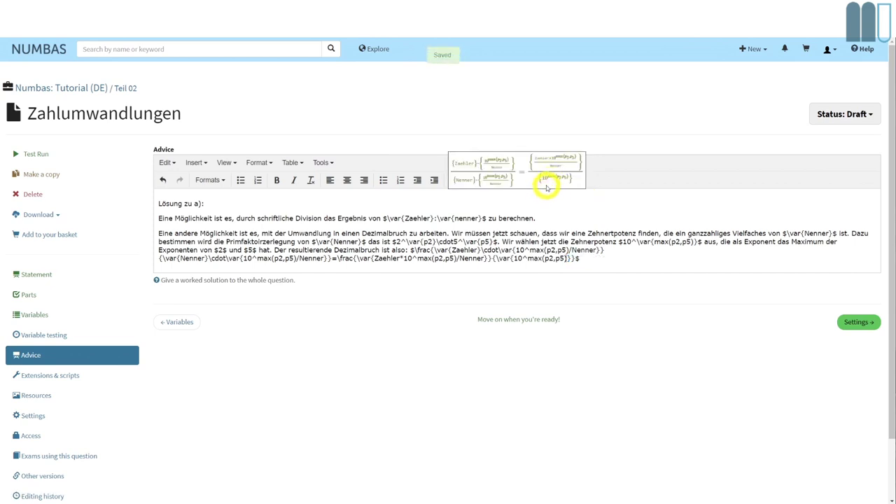
End the sentence with a period after the formula and preview the advice to check both fractions
click(587, 260)
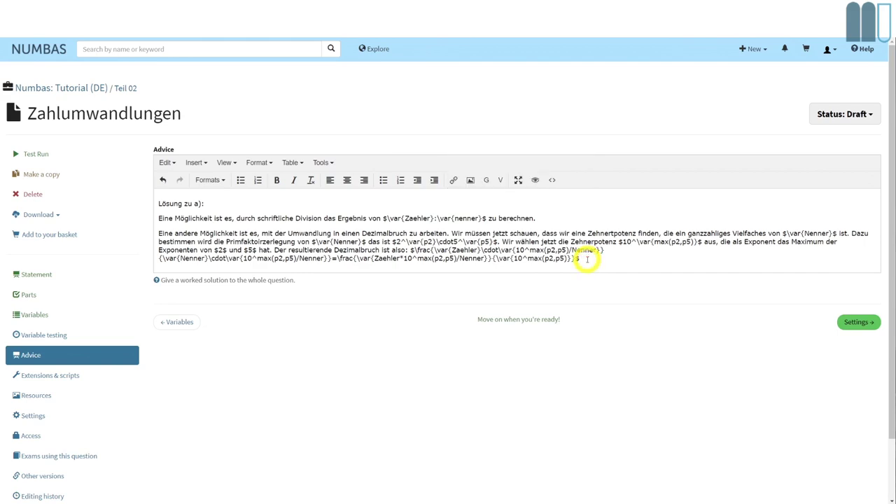
click(227, 165)
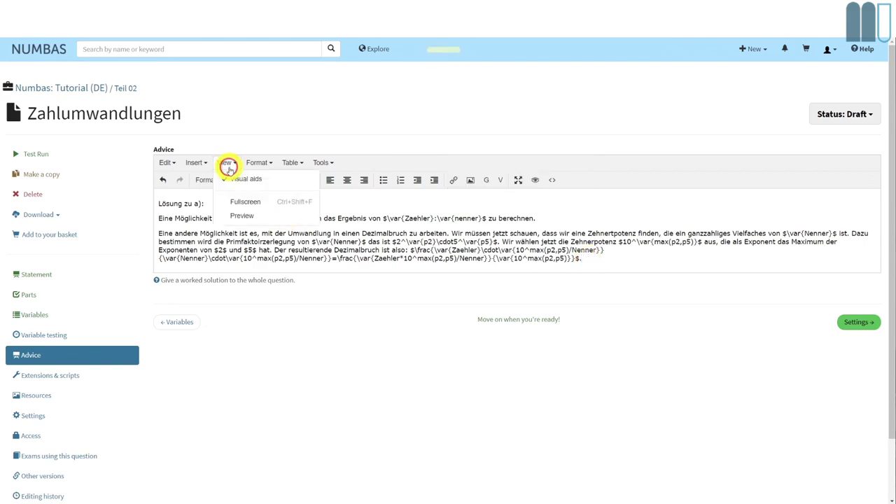
click(235, 216)
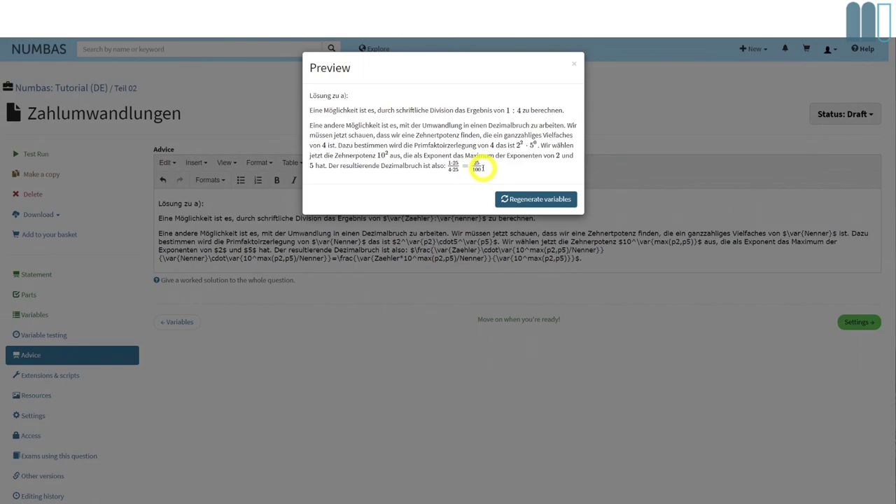
Append =\var{Bruch} to the end of the decimal-fraction formula in the advice and preview the result
click(573, 64)
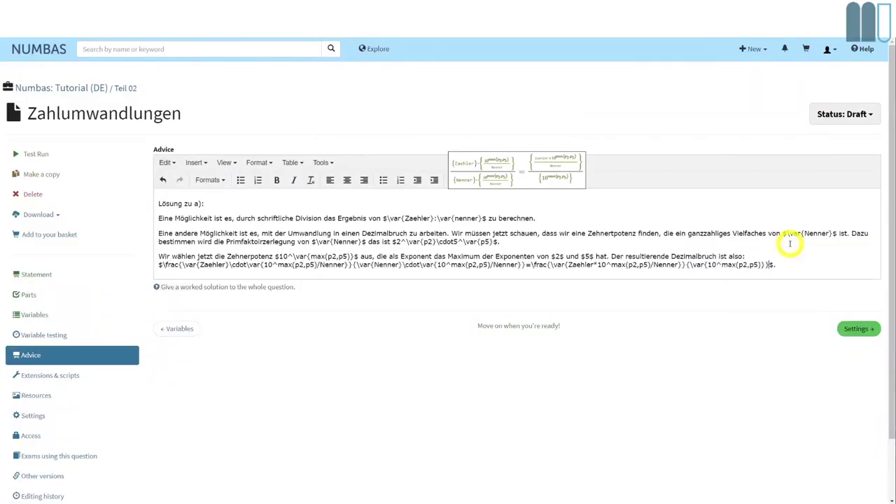
text(=)
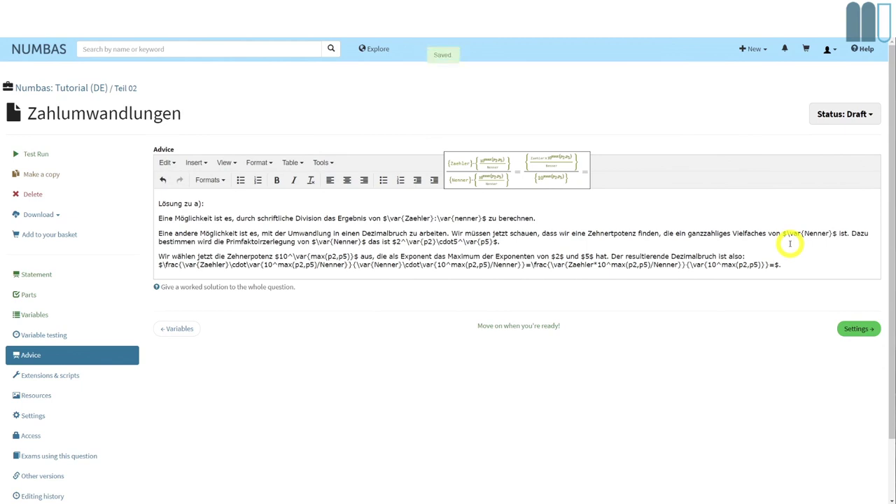
text(\var{Bruch)
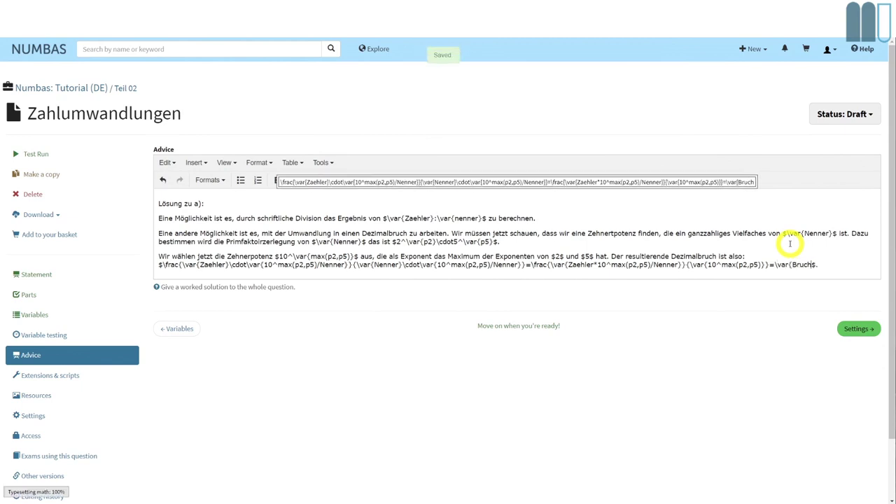
text(})
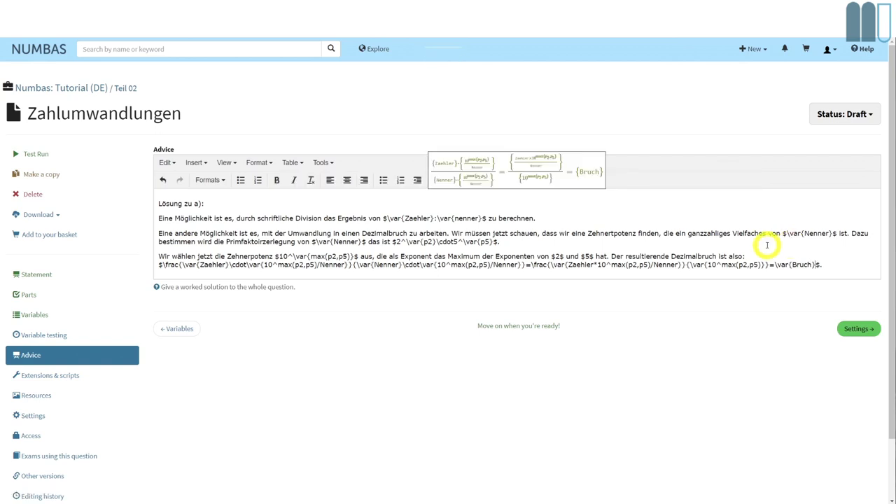
click(224, 167)
click(232, 213)
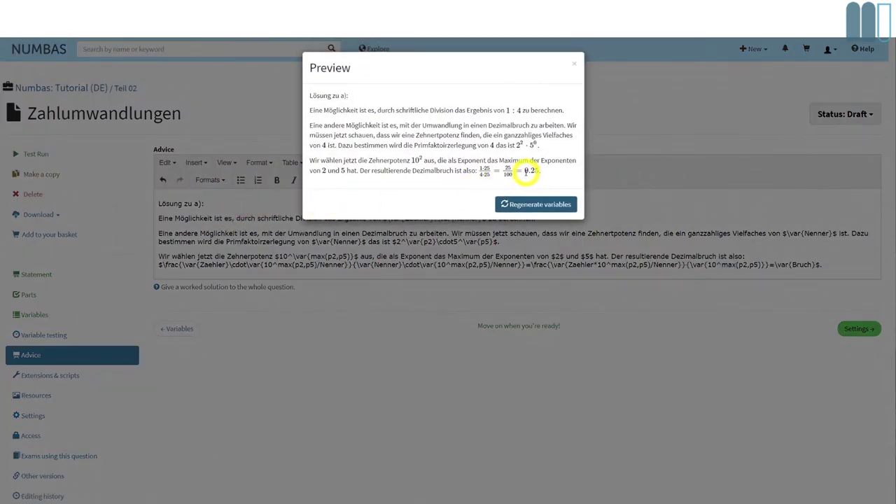
click(575, 65)
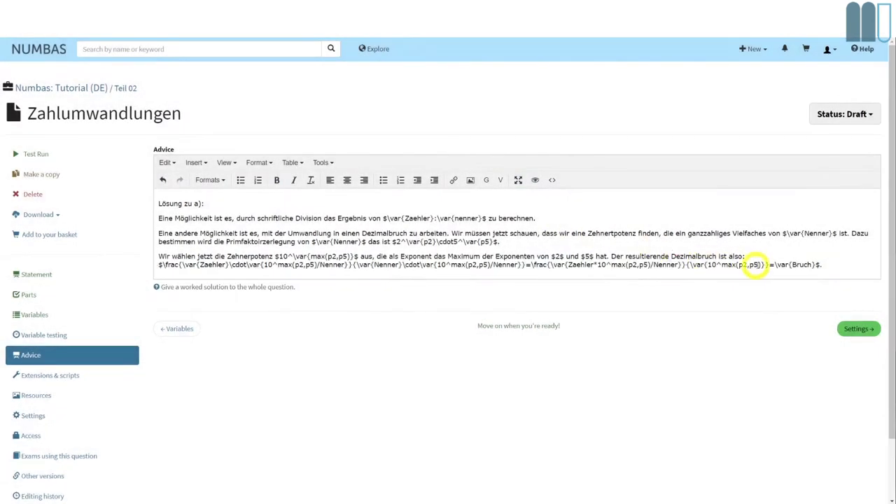
Change the formula's final term to \var{formatnumber(Bruch,"eu")} and preview the advice to check the decimal format
click(794, 264)
text(f)
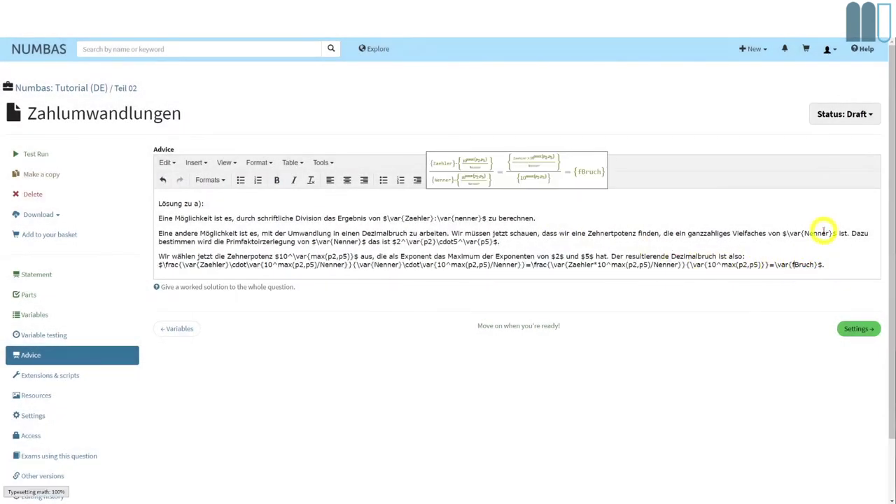
text(ormatnum,)
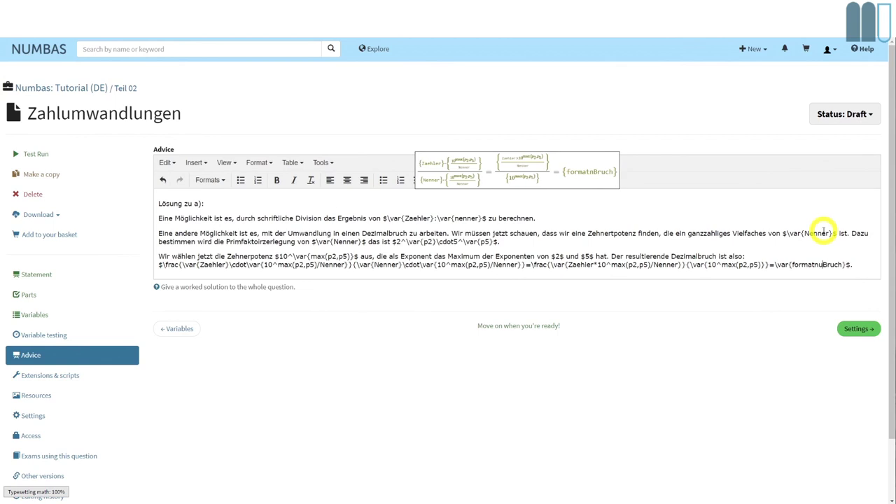
key(BackSpace)
key(BackSpace)
key(BackSpace)
key(BackSpace)
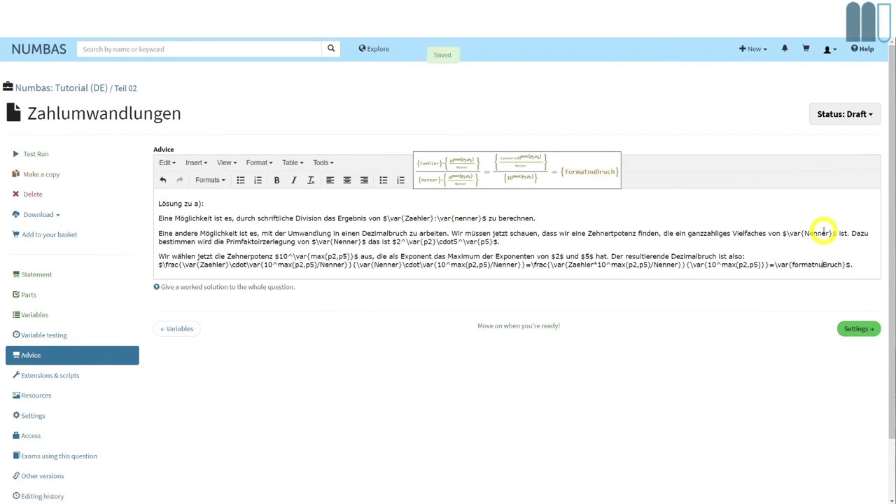
text(mber(Bruch)
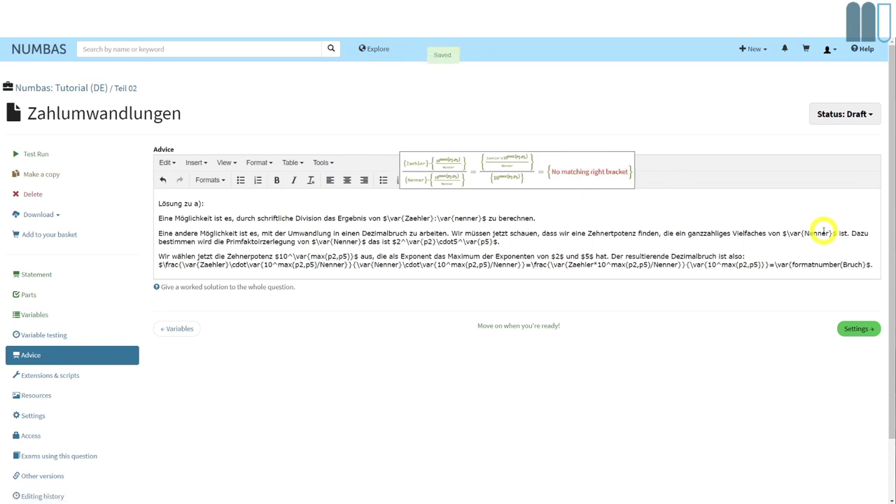
text(,"eu")
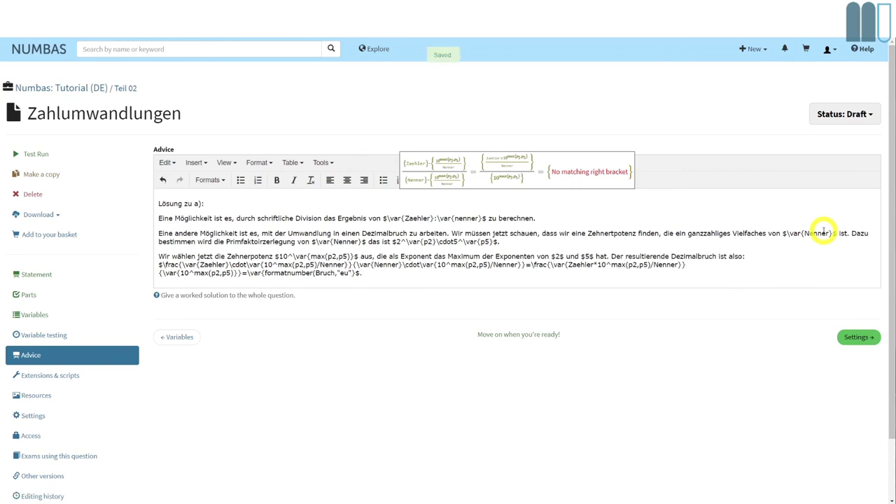
text())
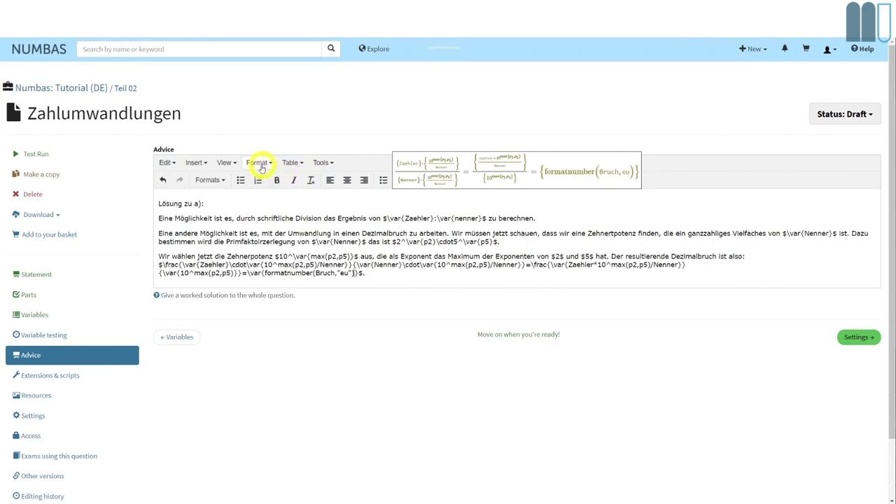
click(222, 162)
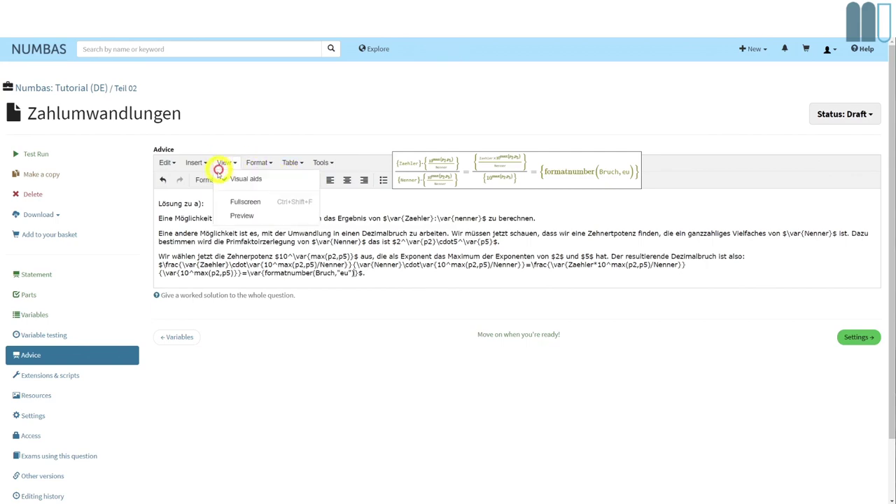
click(226, 214)
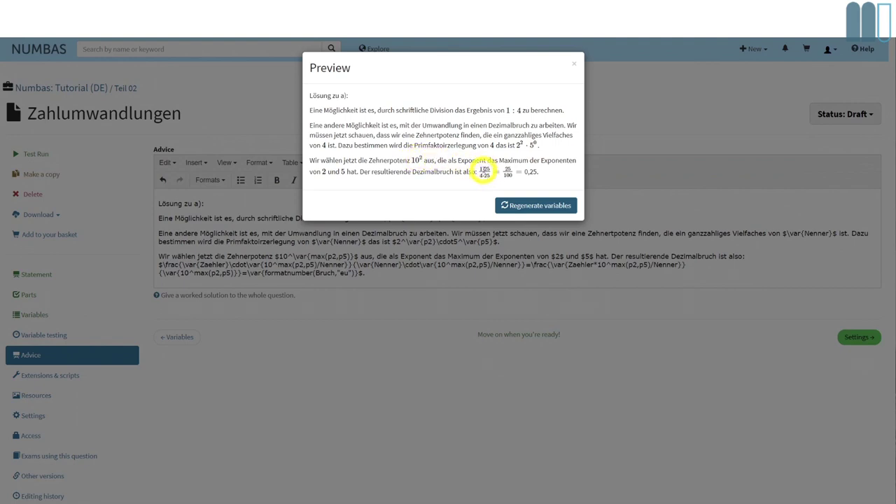
click(575, 65)
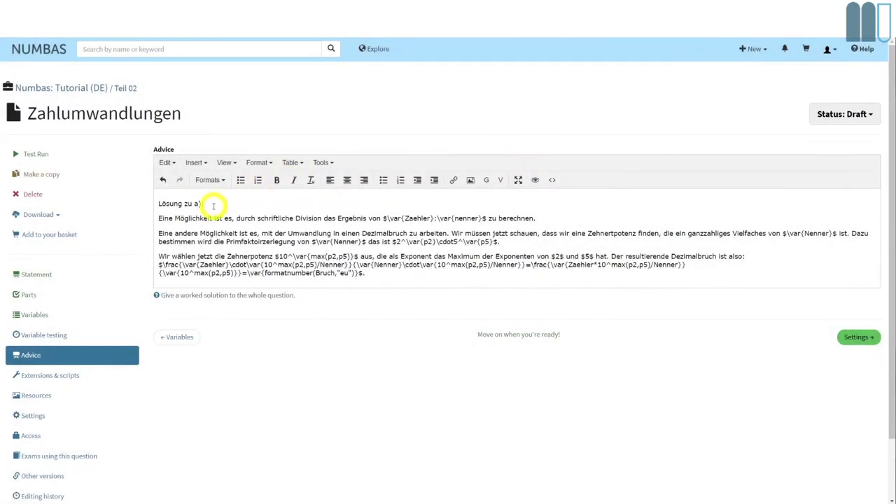
Make the advice heading "Lösung zu a):" bold and start a test run of the question
drag(209, 204, 156, 204)
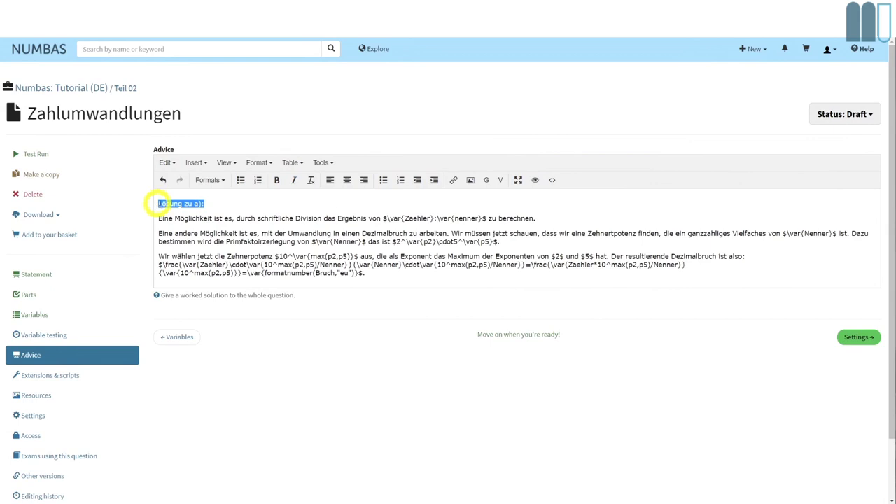
click(277, 180)
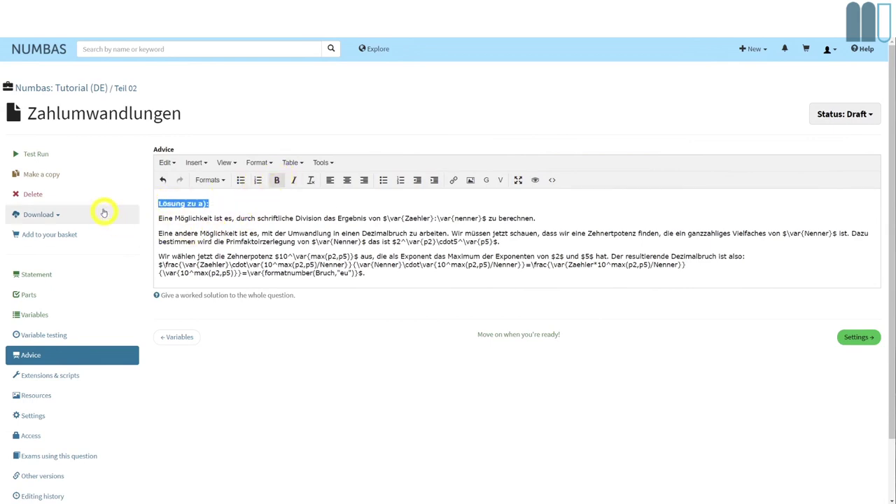
click(38, 153)
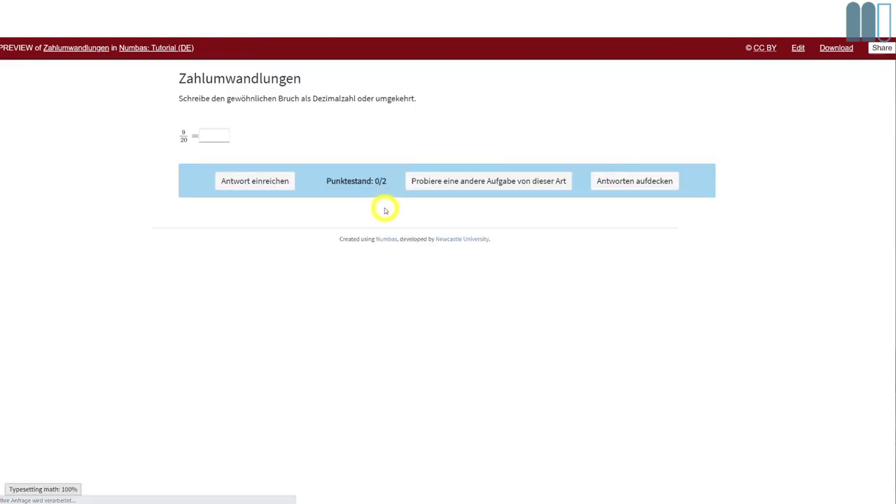
Submit 0,45 as the answer for 9/20 and reveal the expected answer with the worked solution
click(215, 135)
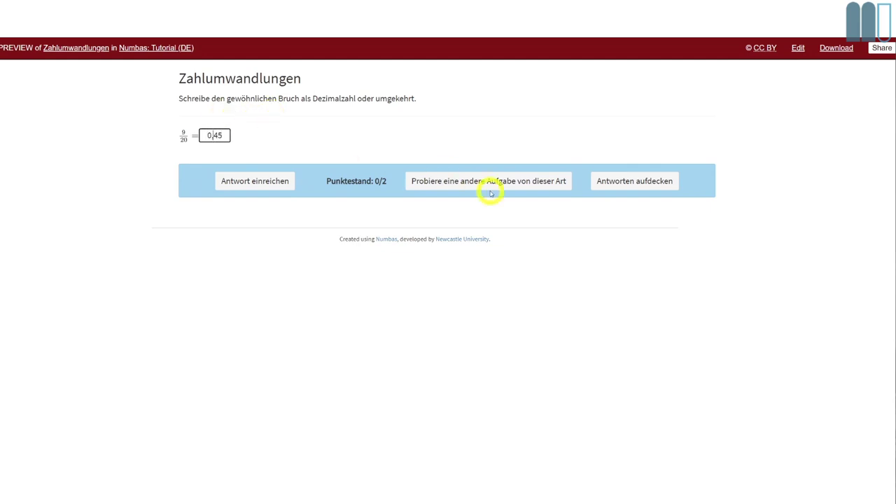
click(264, 182)
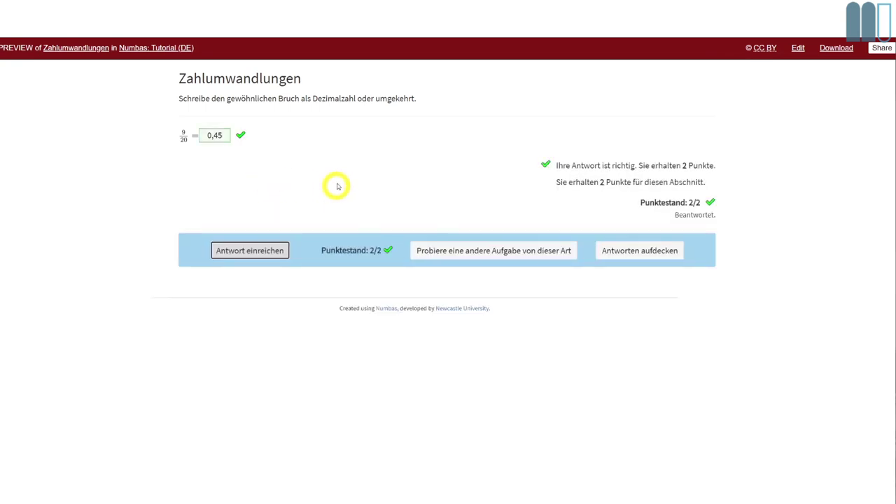
click(635, 250)
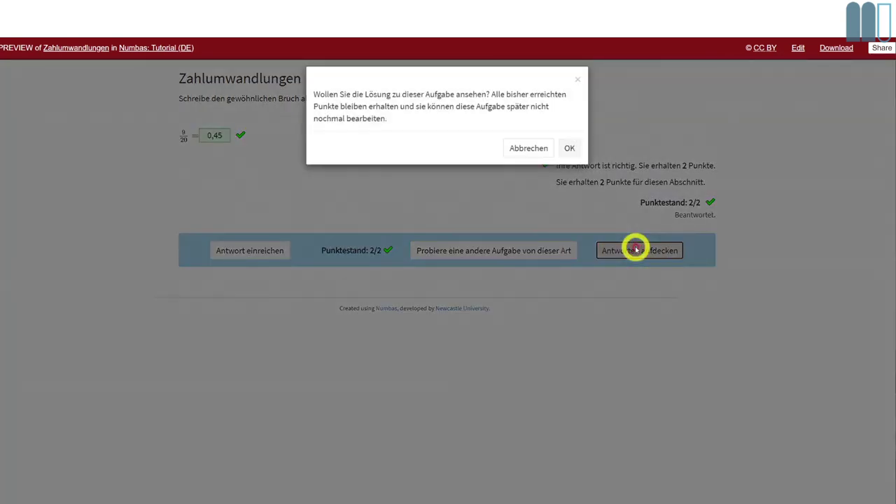
click(571, 150)
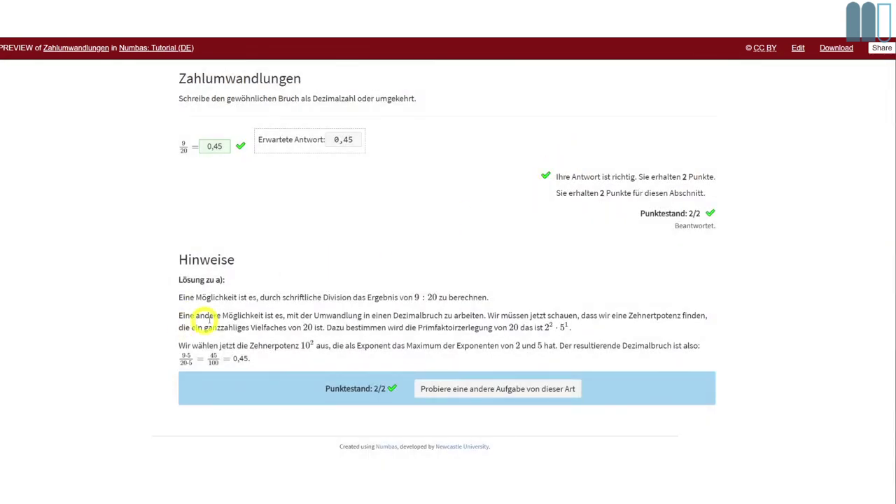
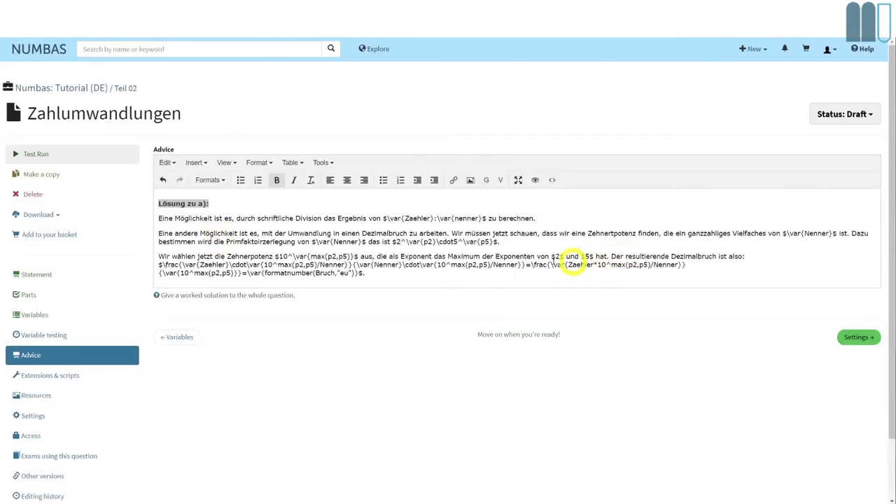
Correct the misspelled word in the advice's second paragraph to "Primfaktorzerlegung"
click(255, 240)
key(Delete)
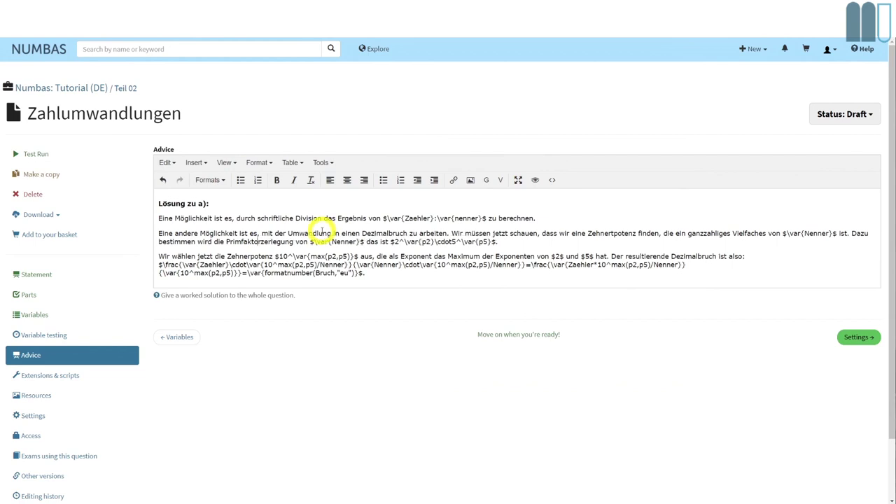
Add a new variable named Zaehler2 to the question's ungrouped variables
click(27, 297)
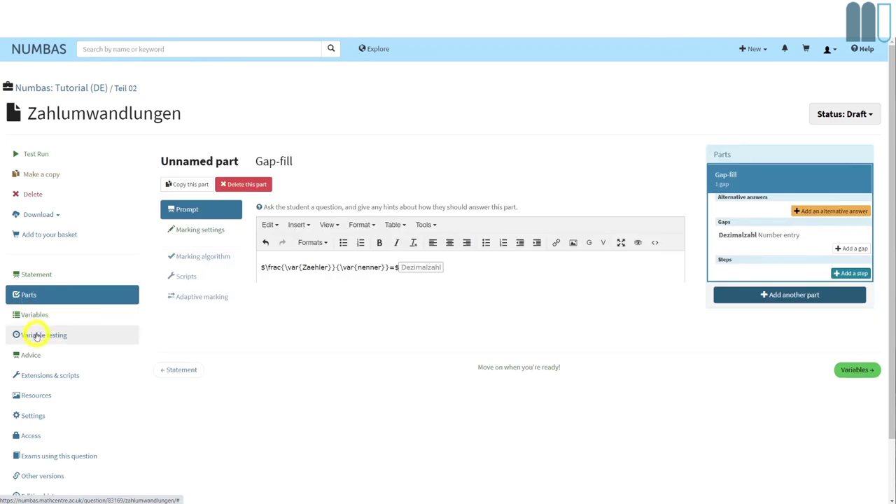
click(33, 316)
click(239, 228)
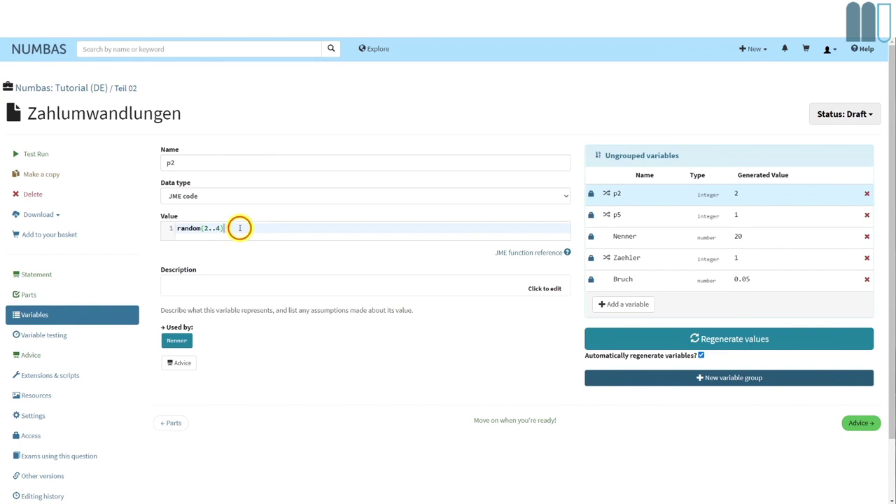
click(623, 304)
click(214, 164)
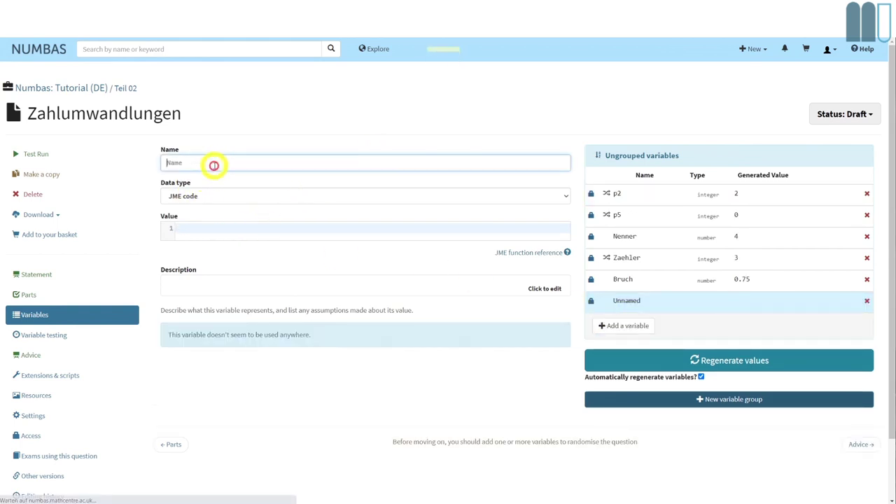
text(Za)
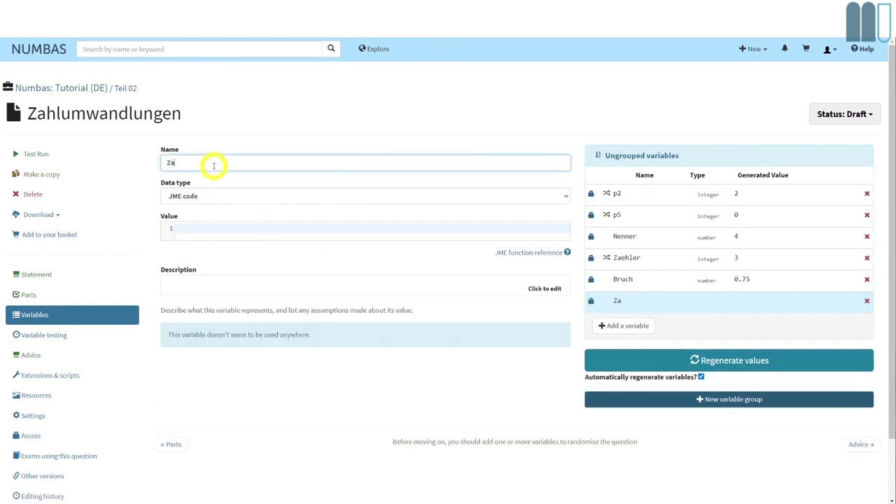
text(ehler2)
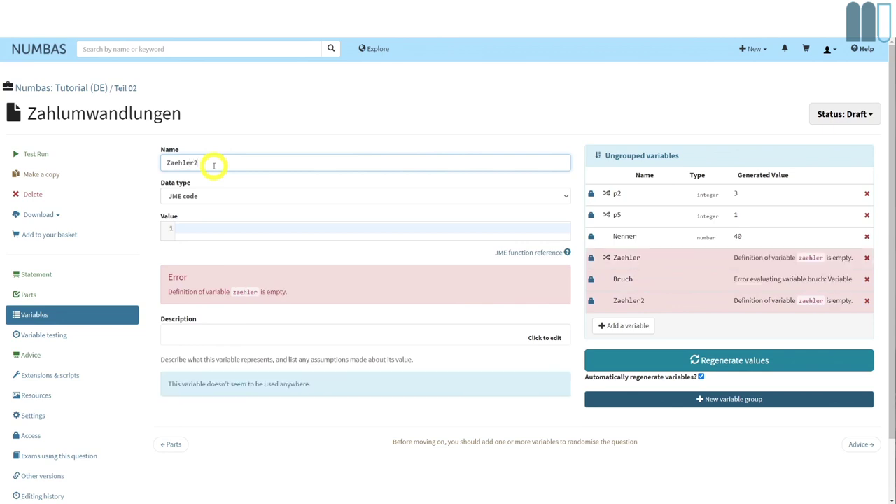
Define the value of the variable Zaehler2 as random(127..199)
click(199, 228)
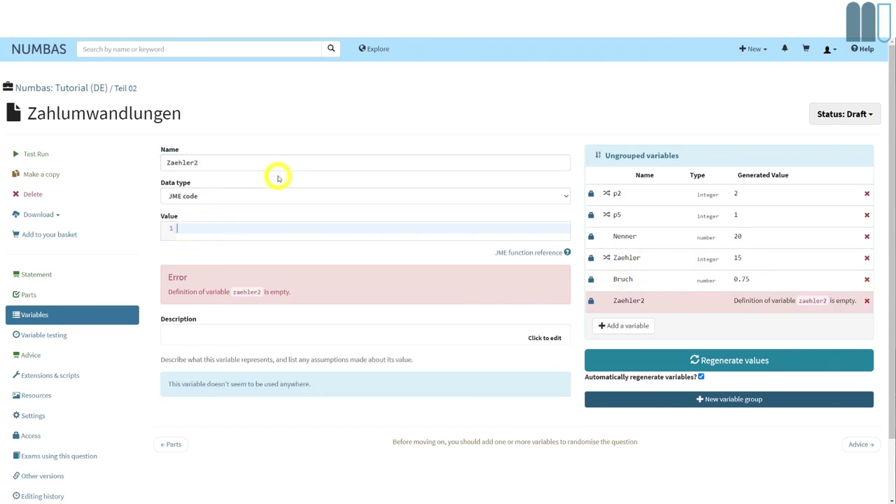
text(random(1)
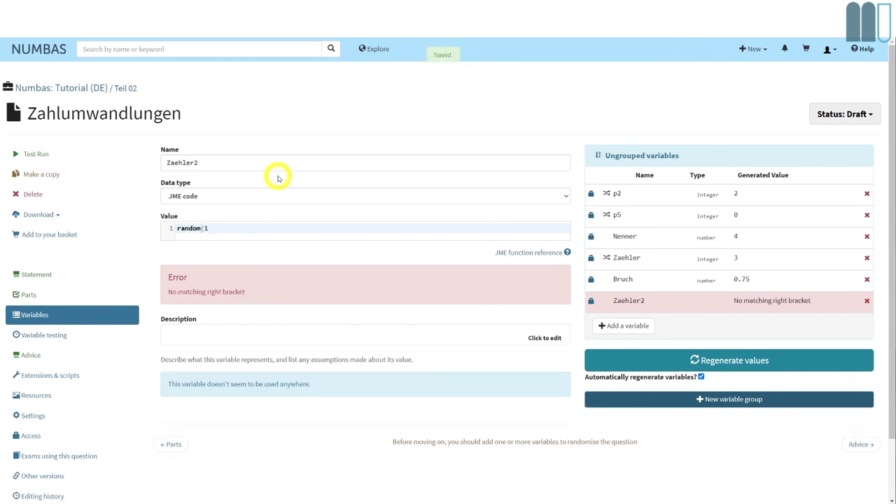
text(00.)
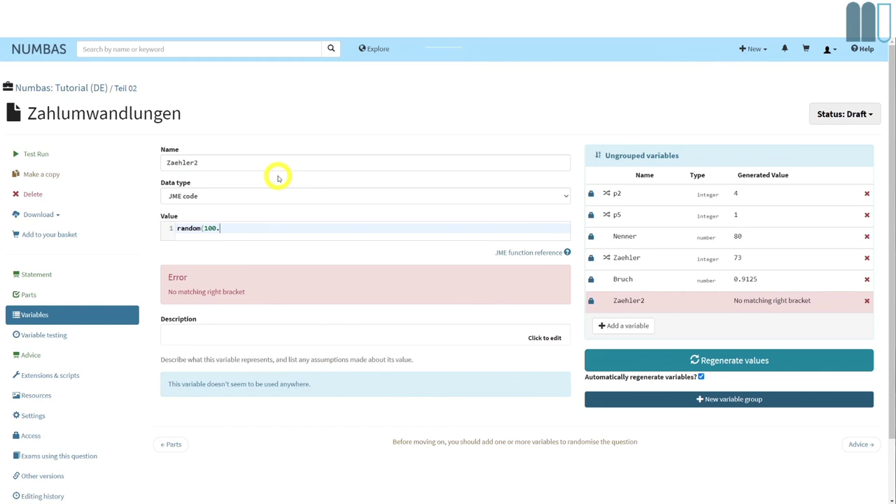
text(199))
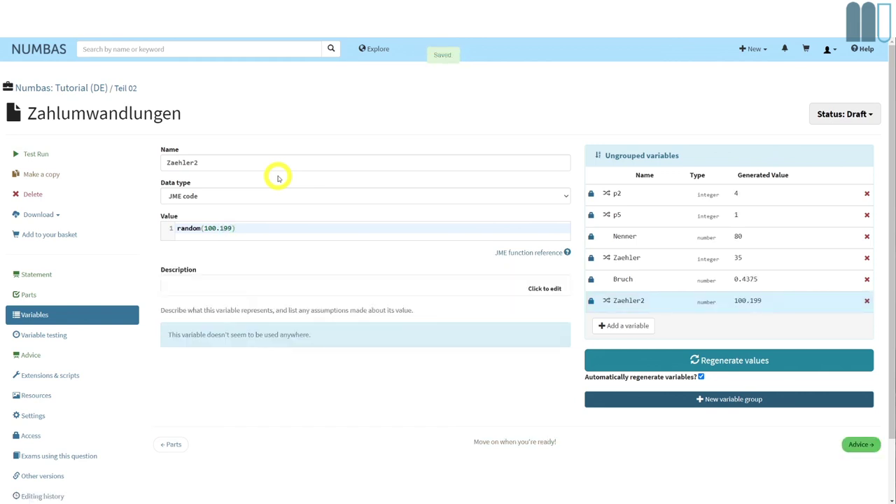
key(Left)
key(Left)
key(Left)
key(Left)
key(Left)
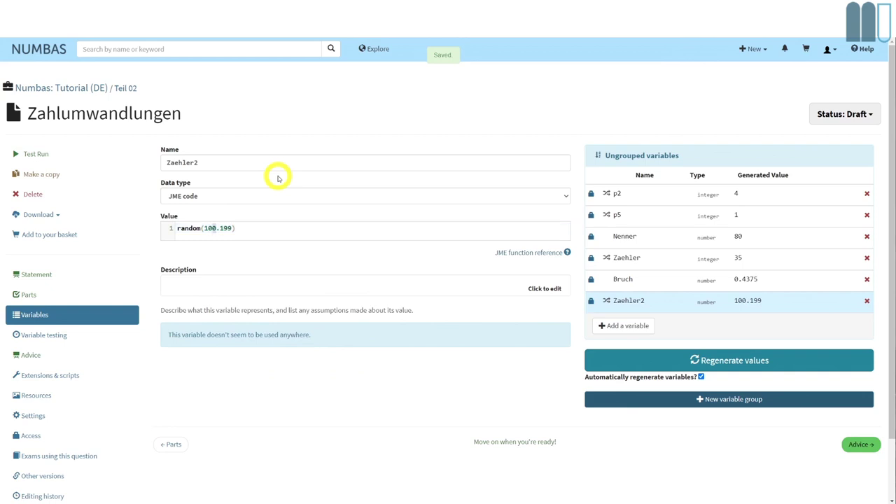
key(BackSpace)
key(BackSpace)
text(27.)
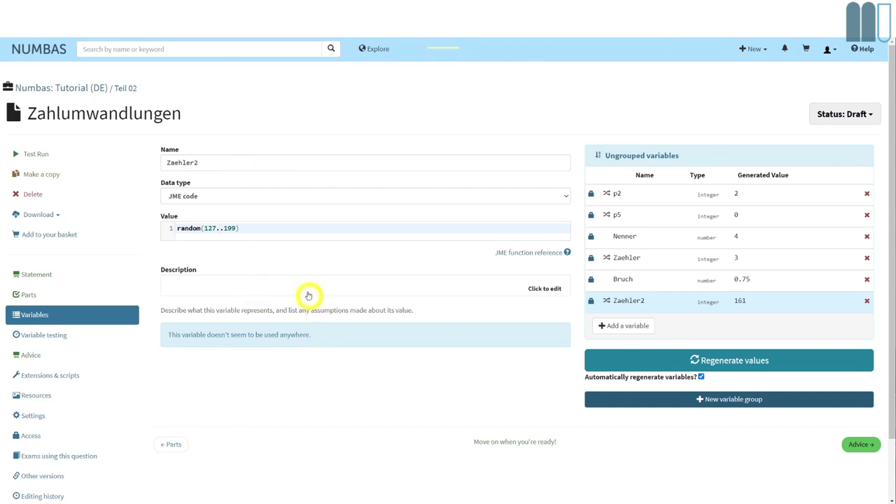
Add a variable named Nenner2 with the constant value 1000
click(604, 329)
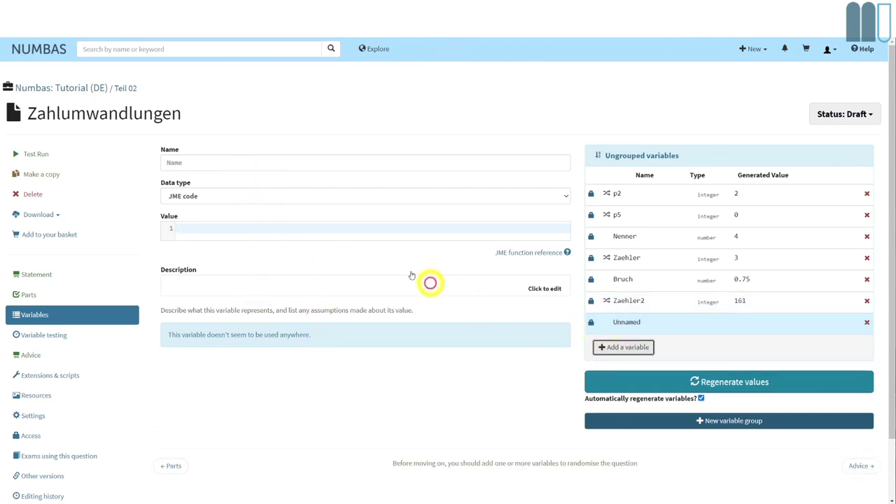
click(230, 158)
text(Nenner)
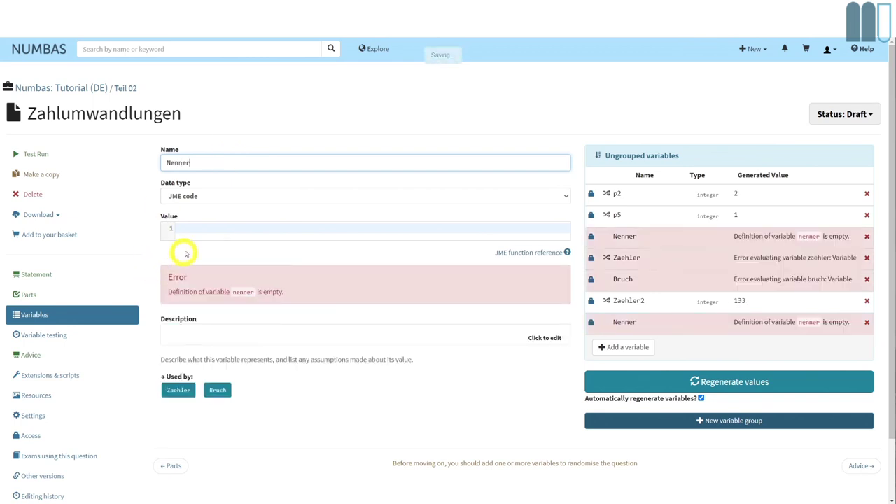
click(204, 231)
text(1000)
click(196, 166)
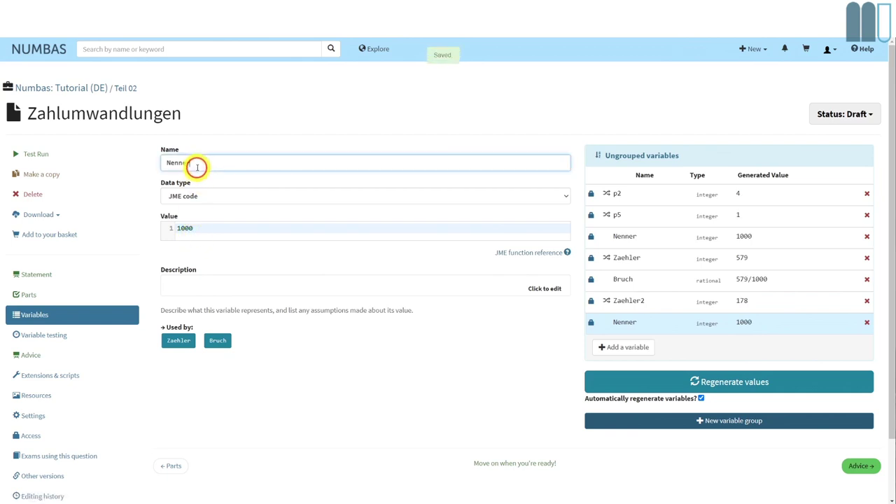
text(2)
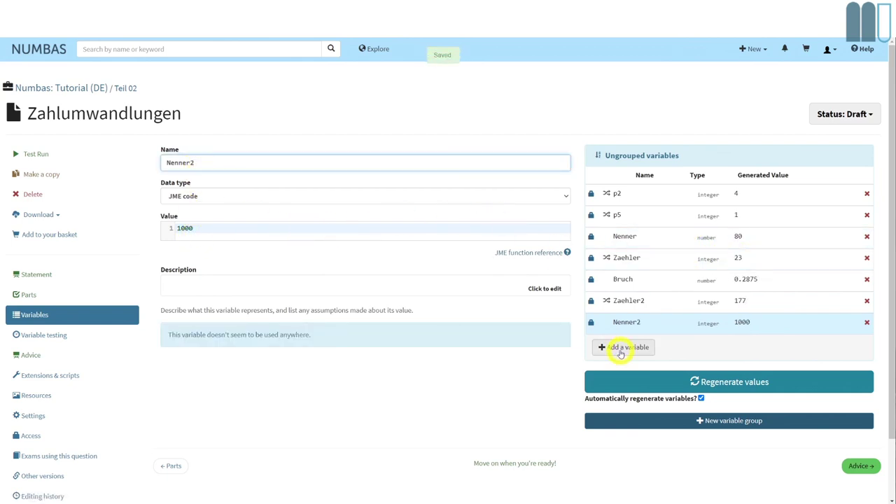
Add a variable named Dezimalbruch and enter Zaheler/2/Nenner2 as its value
click(611, 355)
click(196, 170)
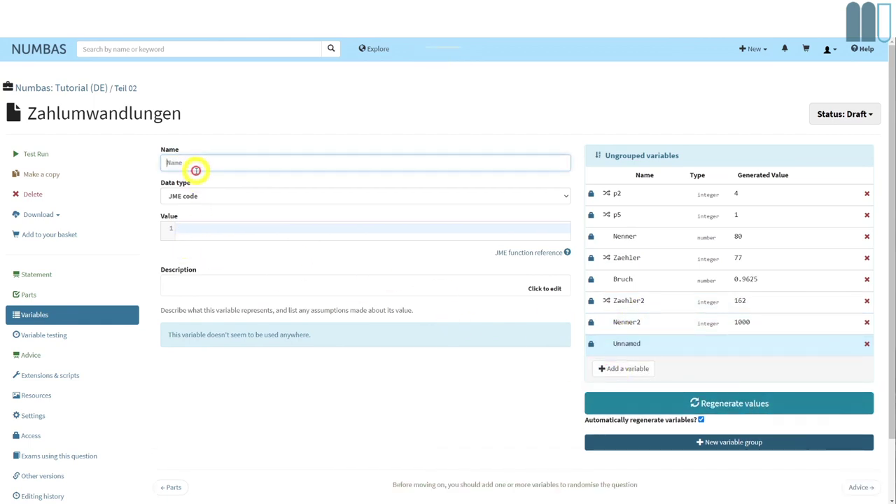
text(Dezimalbruch)
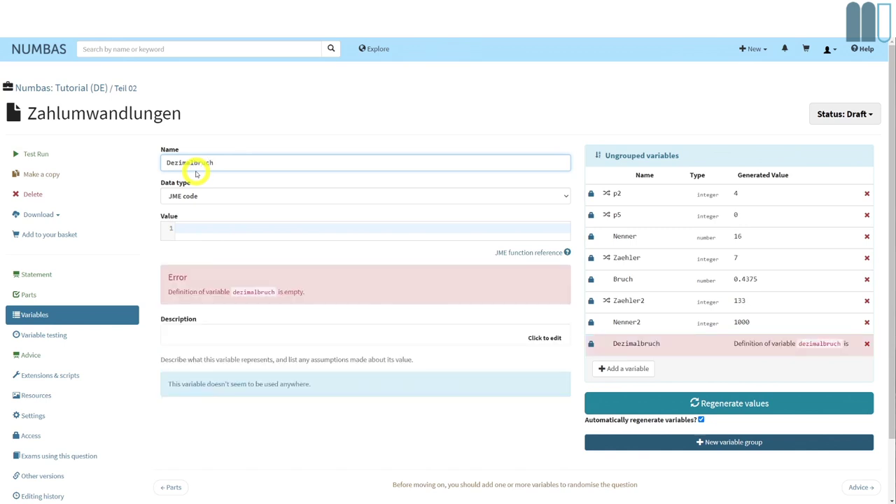
click(200, 232)
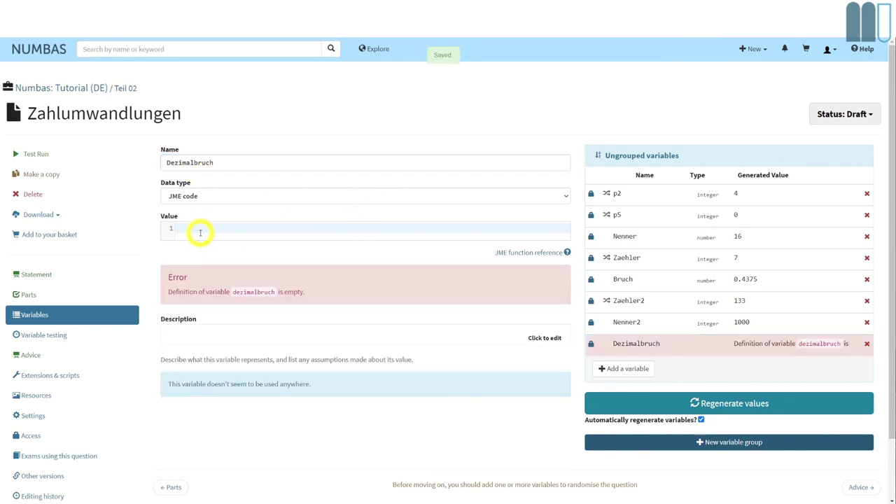
text(Zaheler)
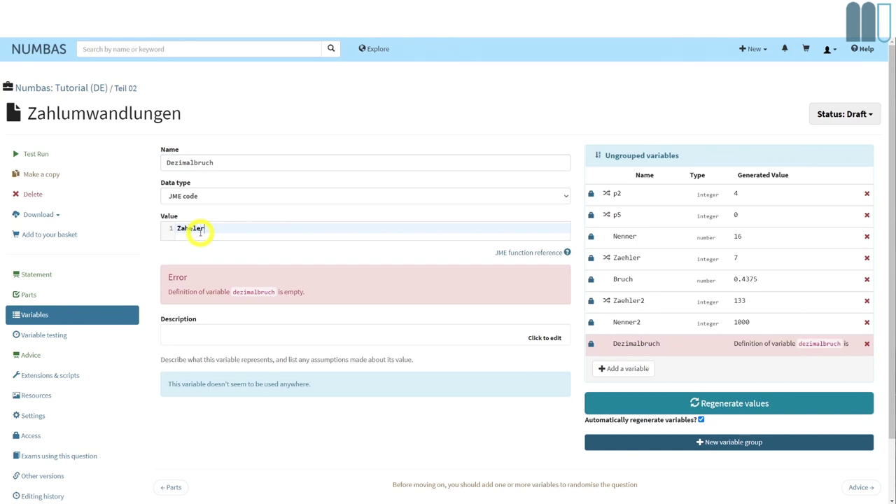
text(/2/Nenner2)
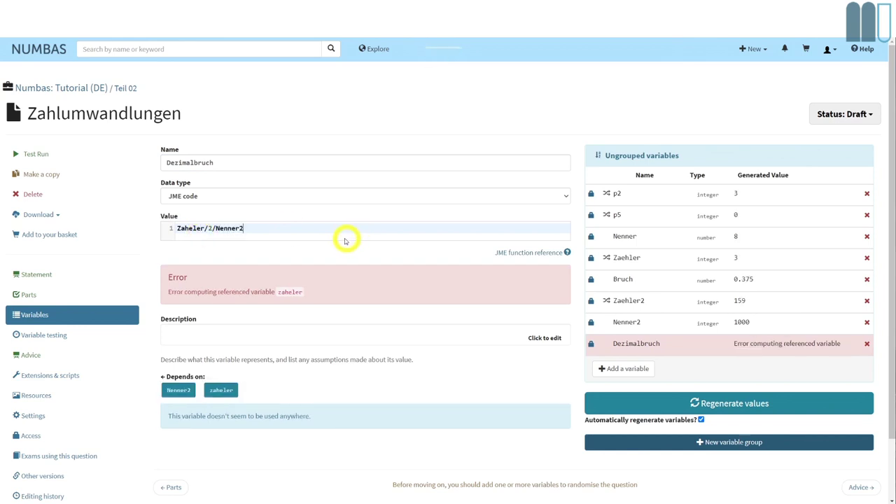
Correct the Dezimalbruch formula to Zaehler2/Nenner2
double_click(184, 229)
text(Zaehler)
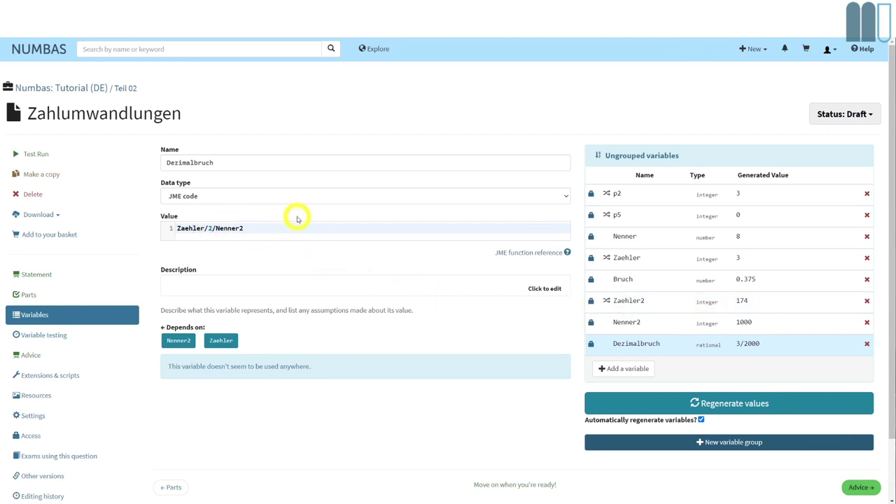
key(Left)
key(Left)
key(Left)
key(Left)
key(Left)
key(Left)
key(Left)
key(Left)
key(Left)
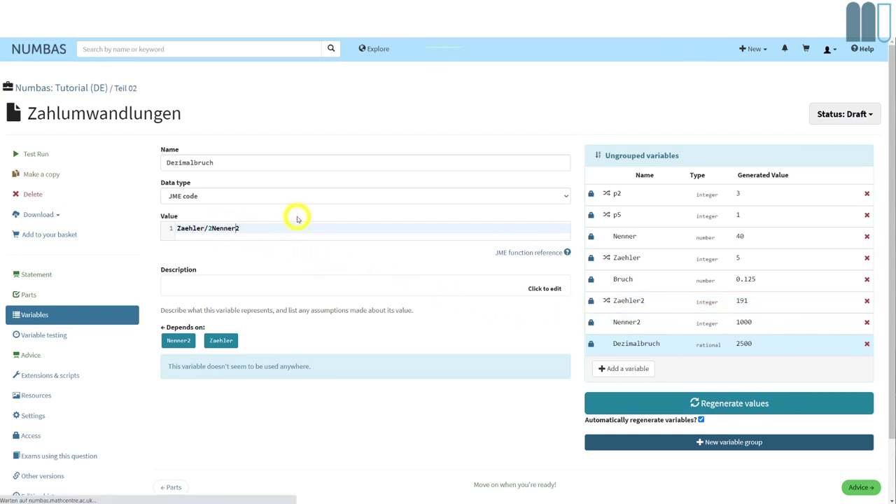
key(End)
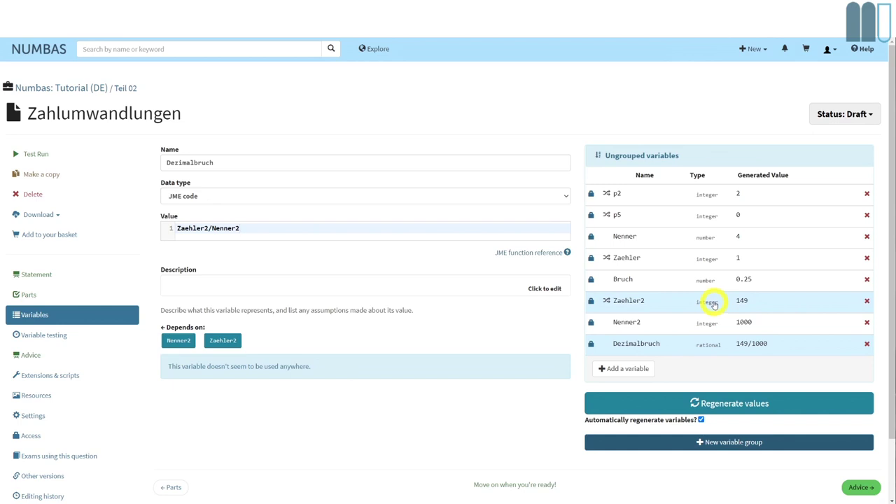
Multiply the random value of Zaehler2 by 2, giving the definition random(127..199)*2
click(653, 303)
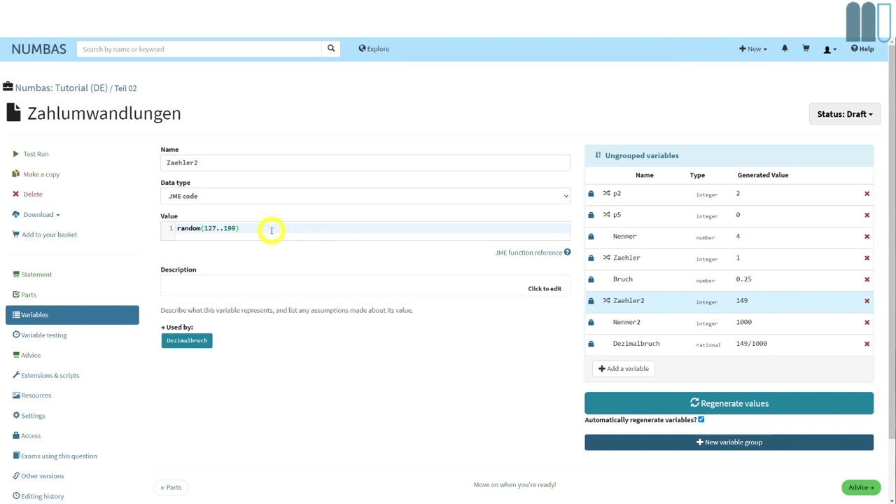
text(*2)
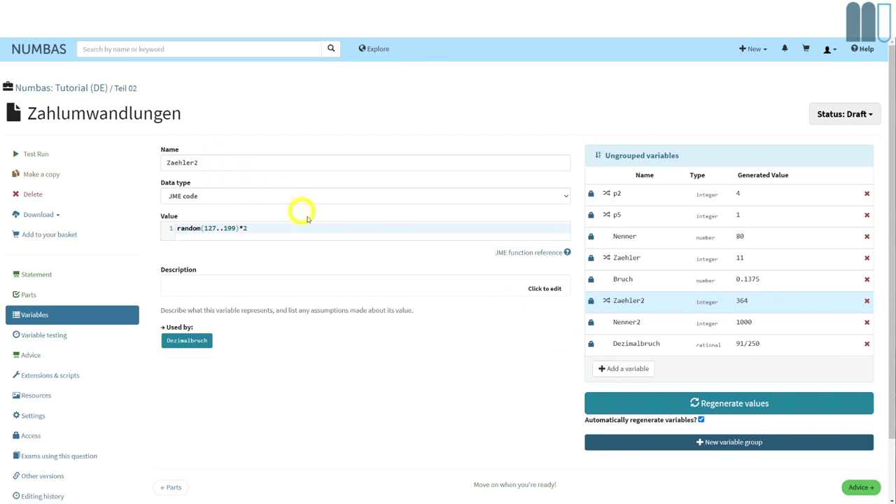
Add a variable named Dezimalzahl with the value formatnumber(Dezimalbruch,"plain-eu")
click(623, 371)
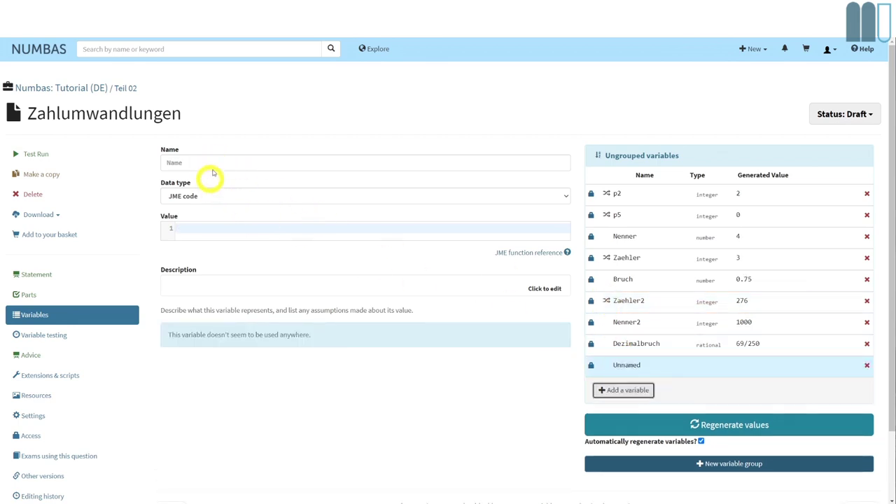
click(221, 164)
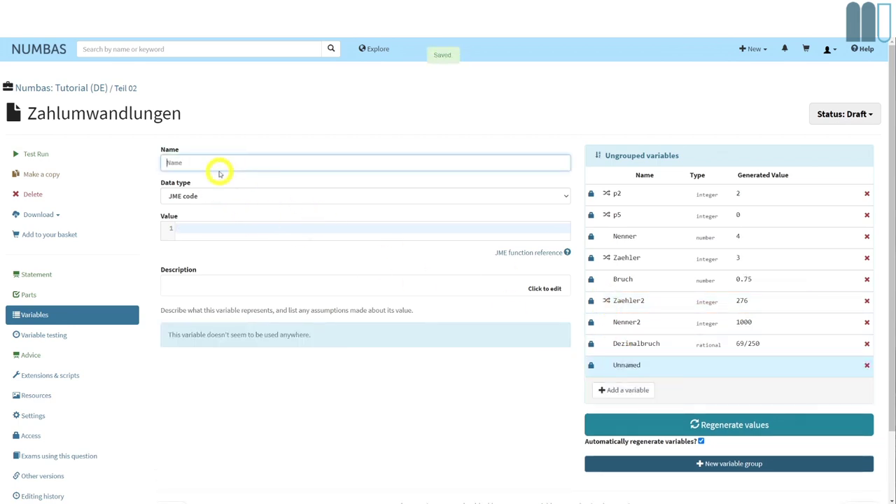
text(Dezimalzahl)
click(217, 231)
text(for)
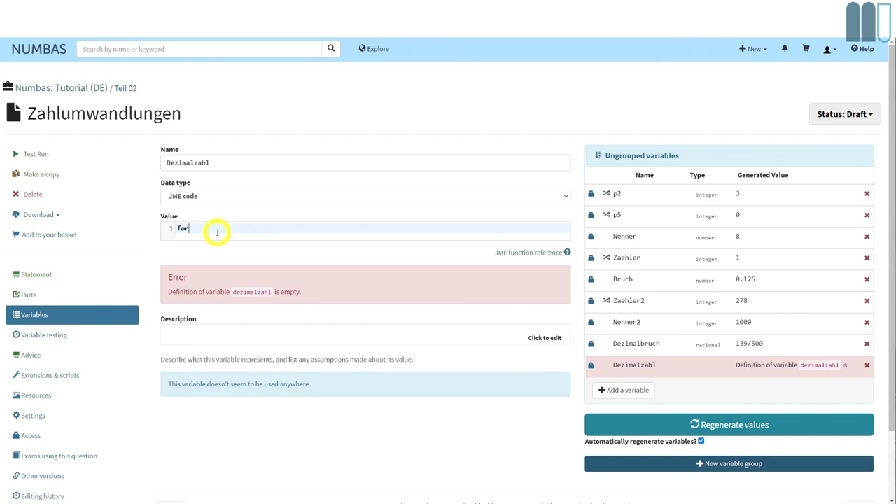
text(matnumber(Dezimalbruch)
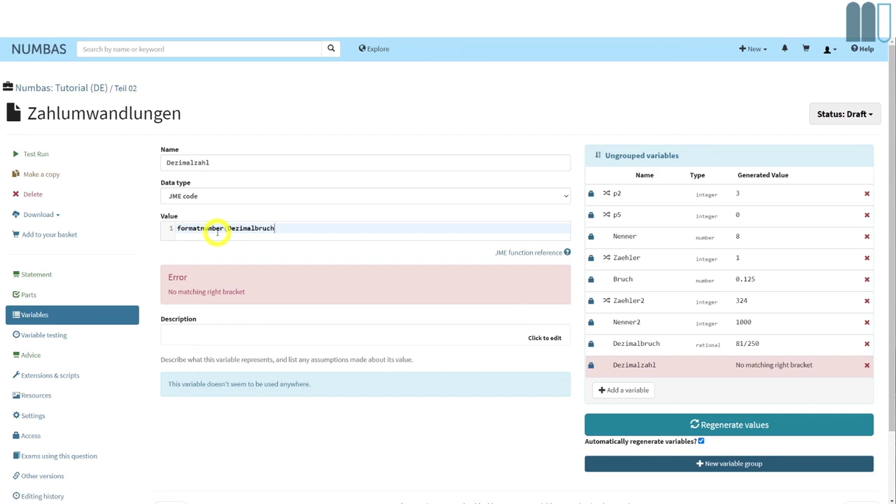
text("eu"))
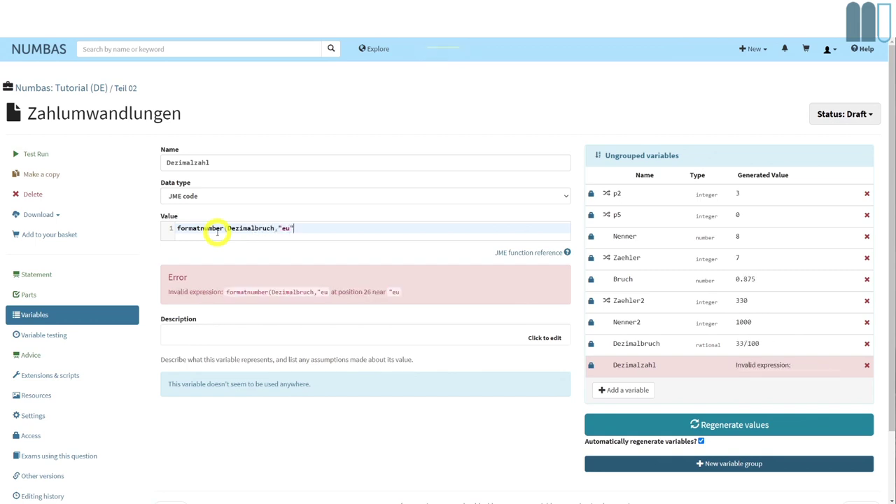
text(plain-)
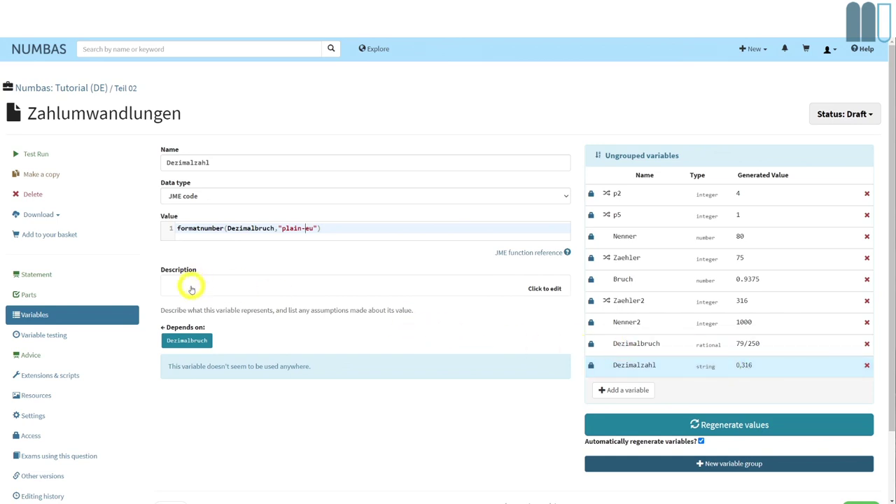
Add a second gap-fill part to the question with the prompt text {Dezimalzahl} =
click(32, 295)
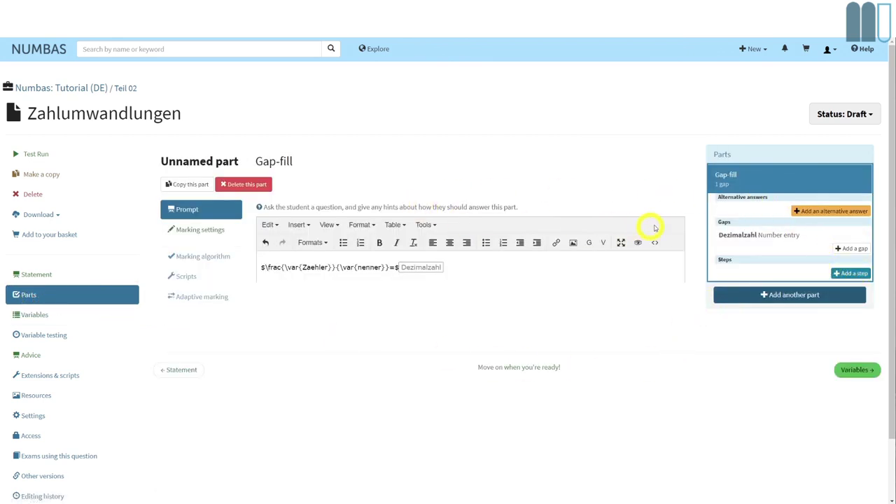
click(755, 300)
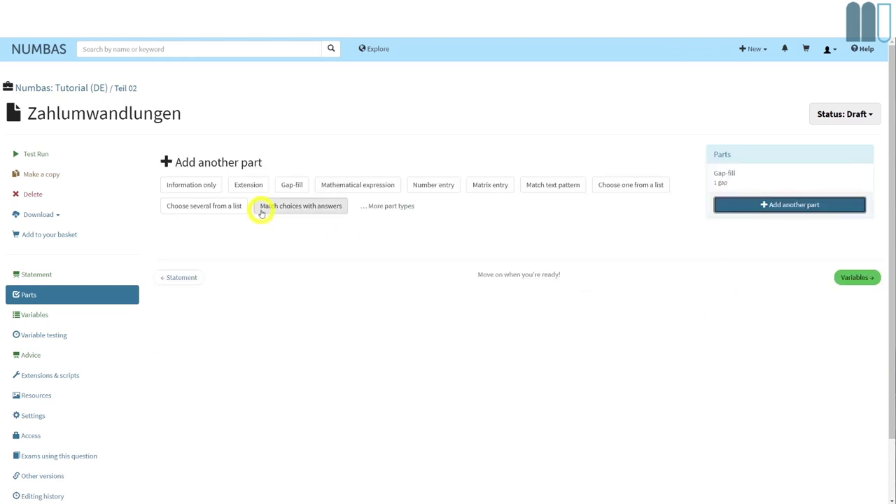
click(287, 186)
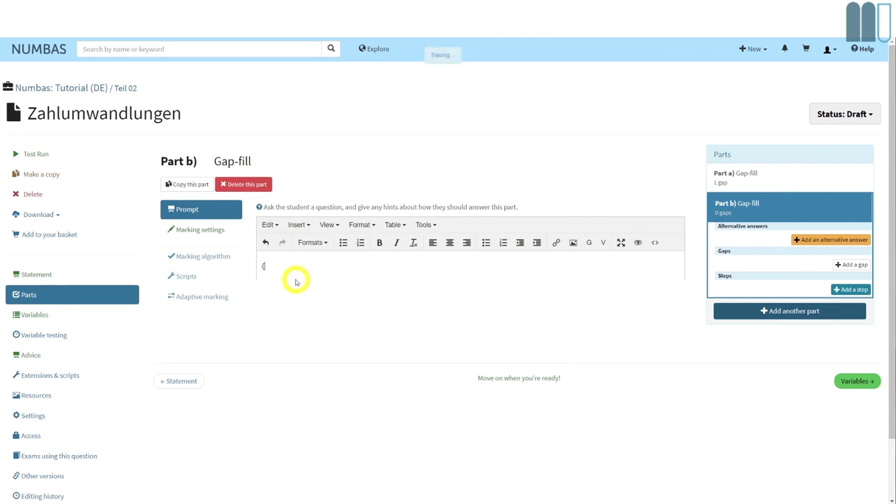
text(Dezimalzahl} =)
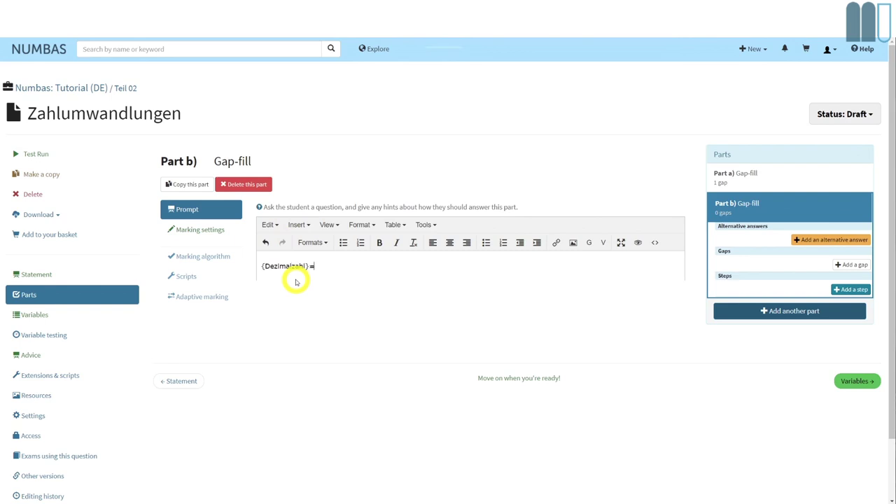
Preview the prompt of part b to check how the Dezimalzahl variable is rendered
click(326, 225)
click(350, 281)
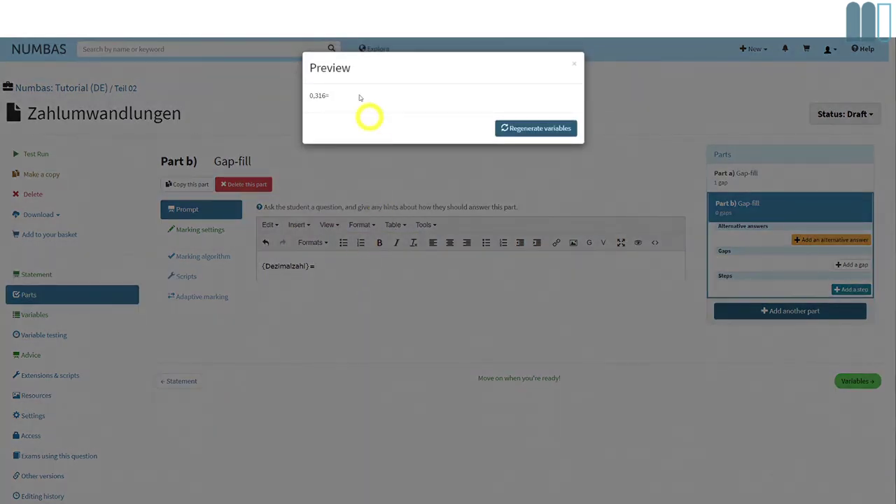
click(572, 65)
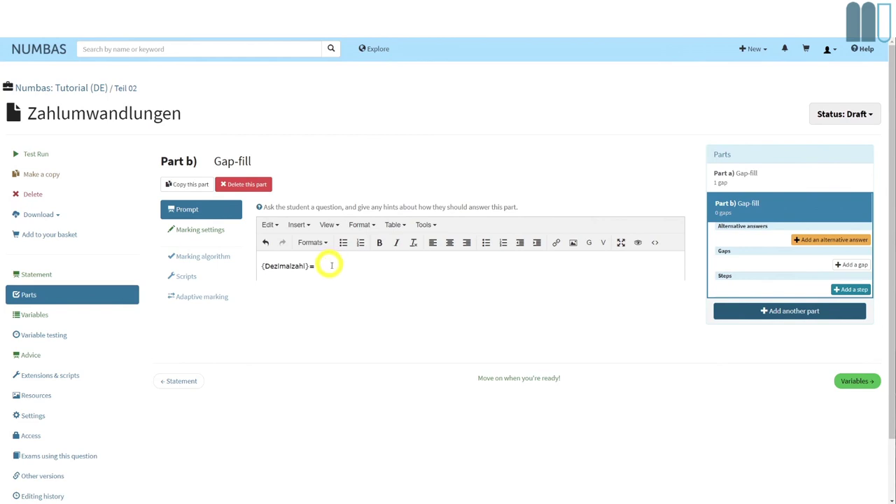
Add a number entry gap to part b and set its minimum accepted value to Dezimalbruch
click(851, 265)
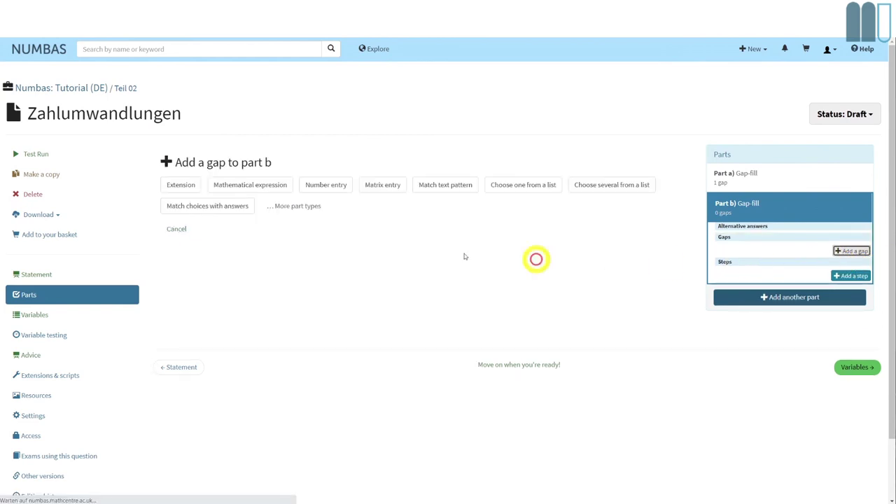
click(336, 183)
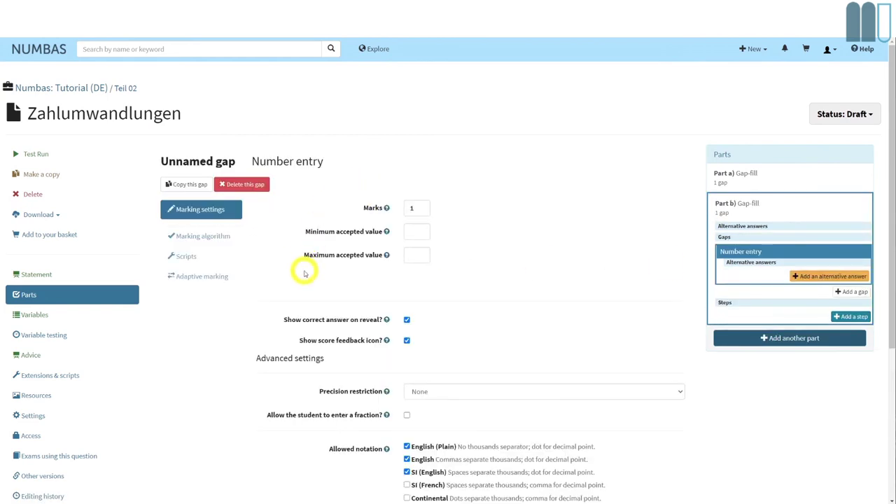
click(426, 227)
text(Dezimalbruc)
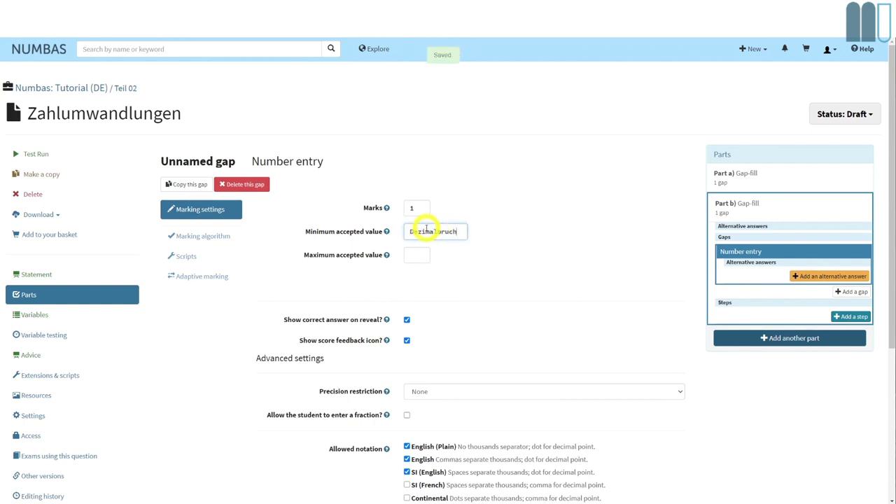
Complete the minimum accepted value Dezimalbruch and enter Dezimlabruch as the maximum accepted value of part b's gap
text(h)
key(Tab)
text(De)
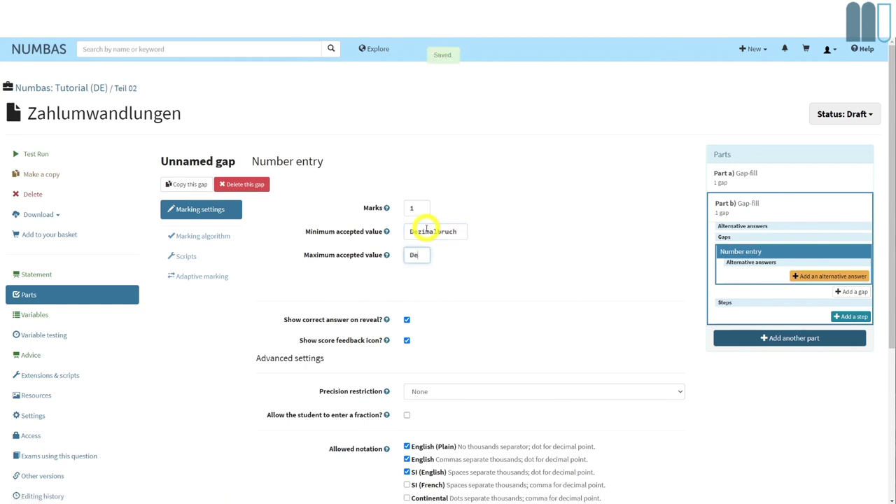
text(zimlabruch)
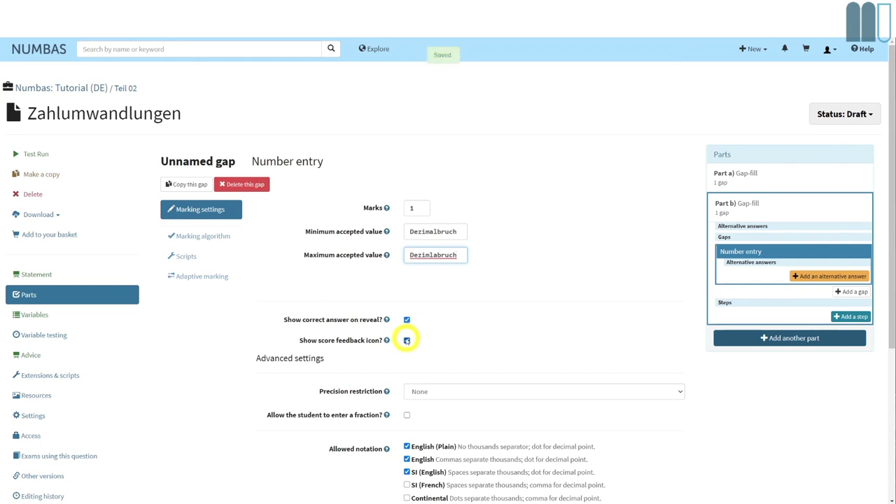
Allow fraction answers that must be reduced, give 50% partial credit for unreduced fractions, and set the gap's marks to 2
click(407, 416)
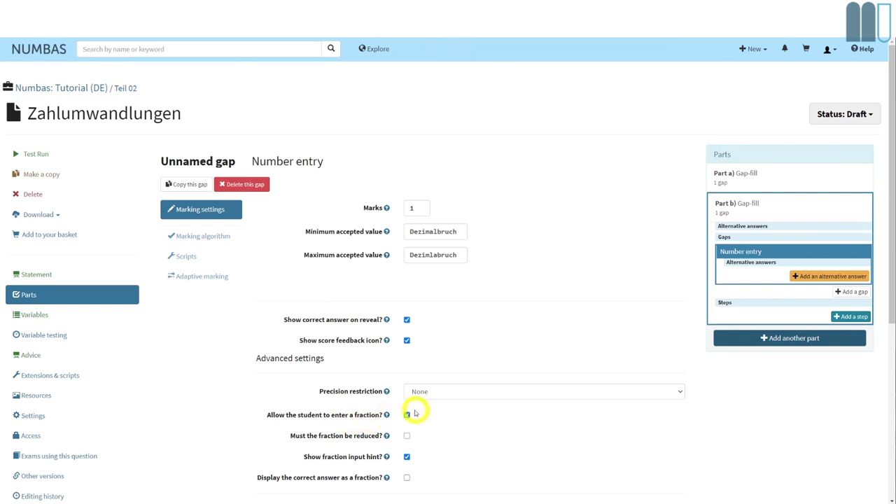
click(407, 436)
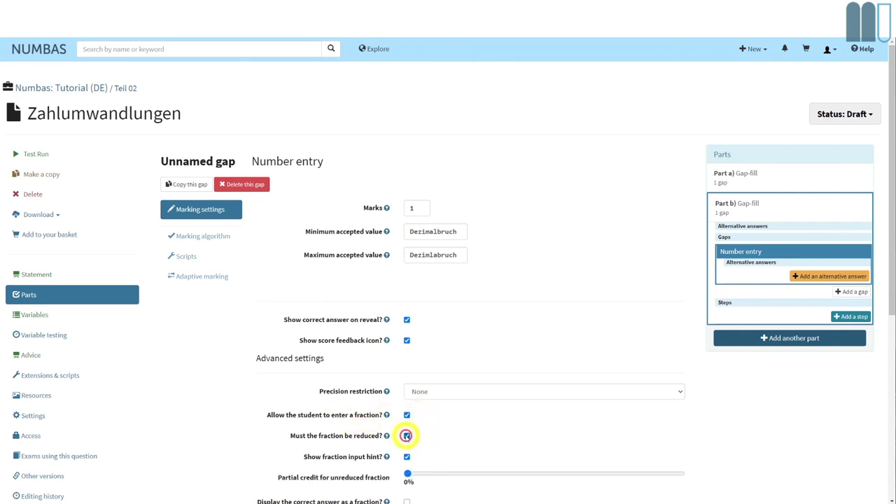
click(407, 474)
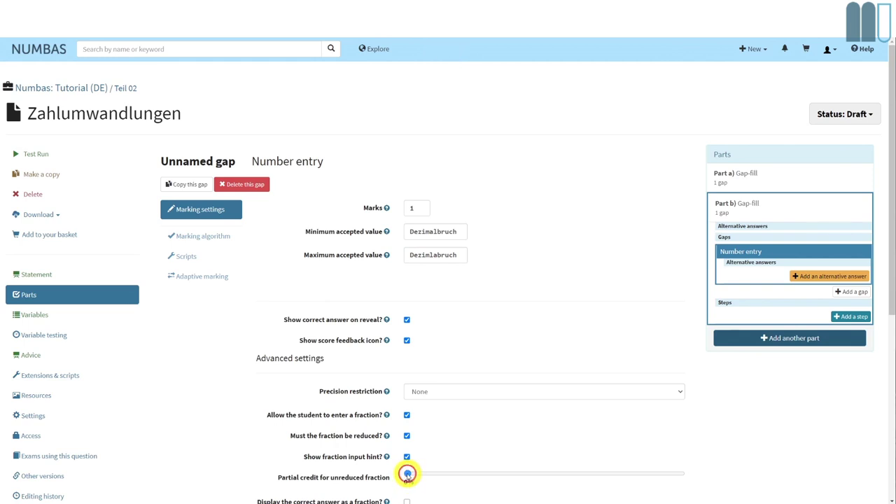
drag(408, 474, 517, 480)
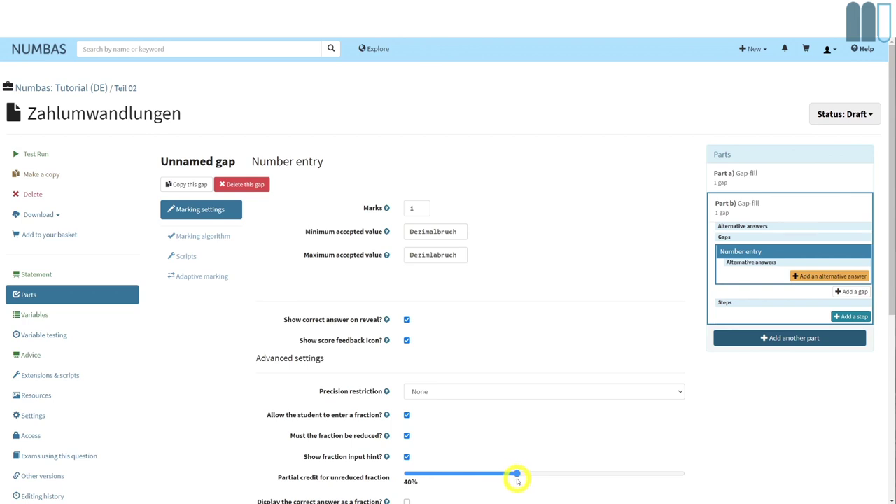
drag(523, 481, 530, 476)
scroll(498, 448, down, 1)
drag(531, 426, 544, 426)
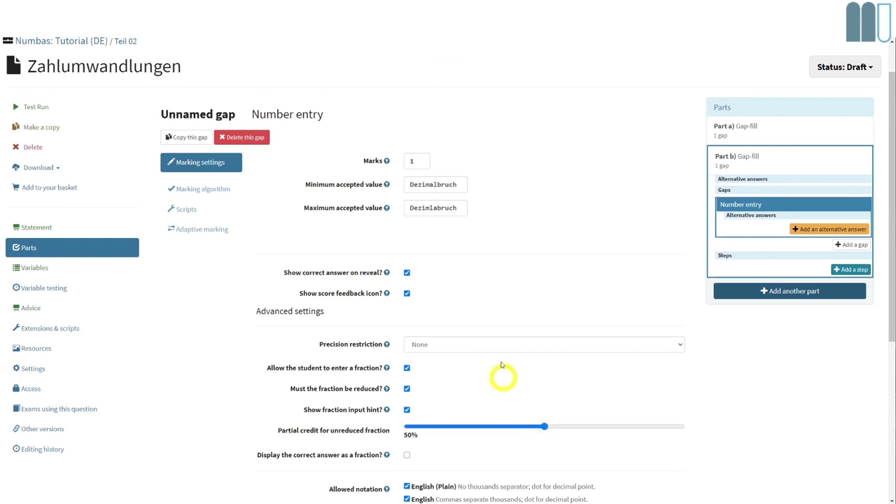
drag(415, 160, 406, 160)
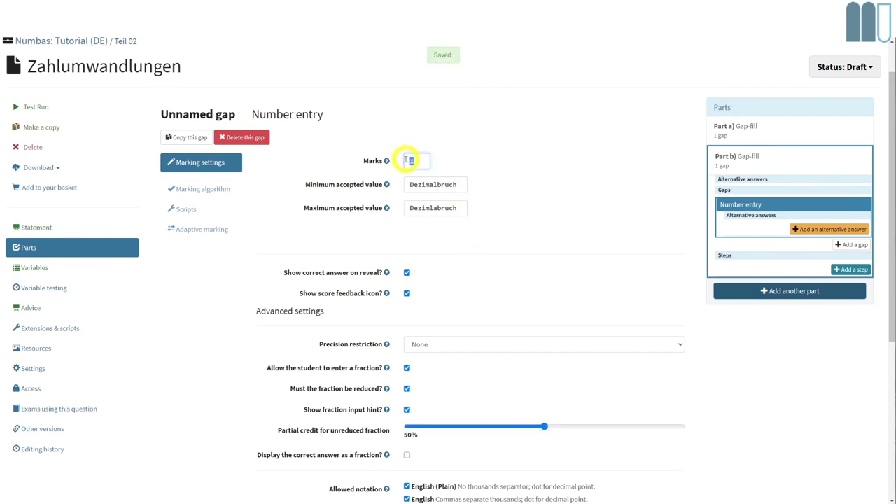
Display the gap's correct answer as a fraction and allow only the Continental (Plain) notation instead of the three English notations
scroll(474, 326, down, 3)
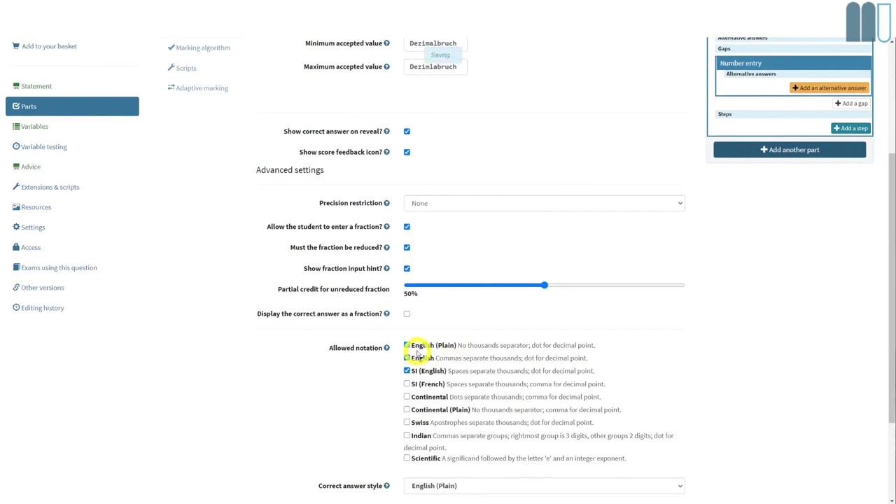
click(407, 345)
click(407, 358)
click(407, 370)
click(407, 314)
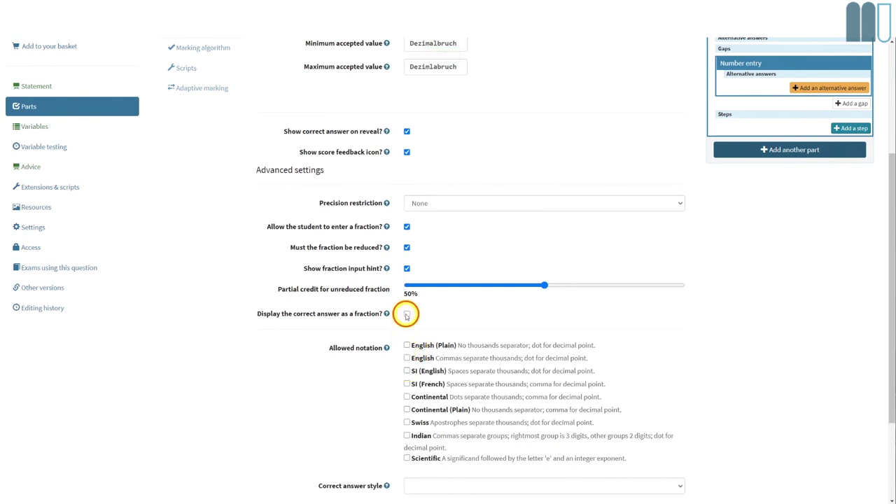
click(406, 411)
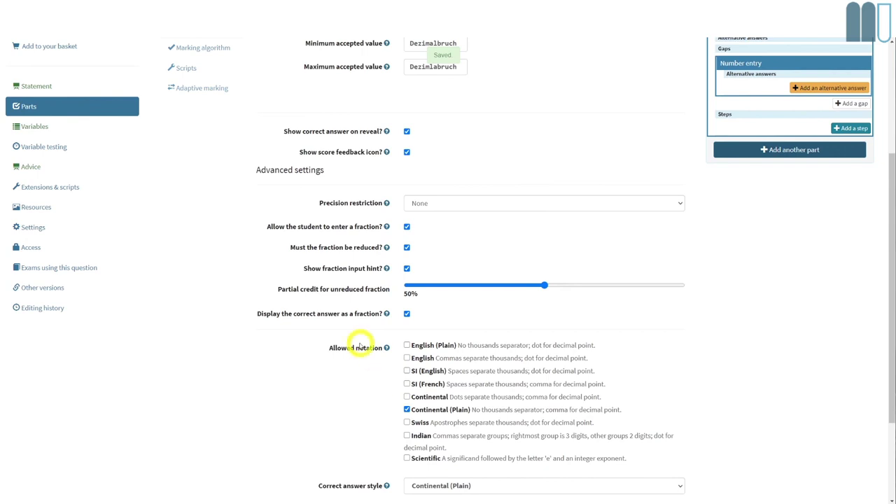
Insert the unnamed number entry gap into the prompt of part b, directly after {Dezimalzahl} =
scroll(348, 372, up, 3)
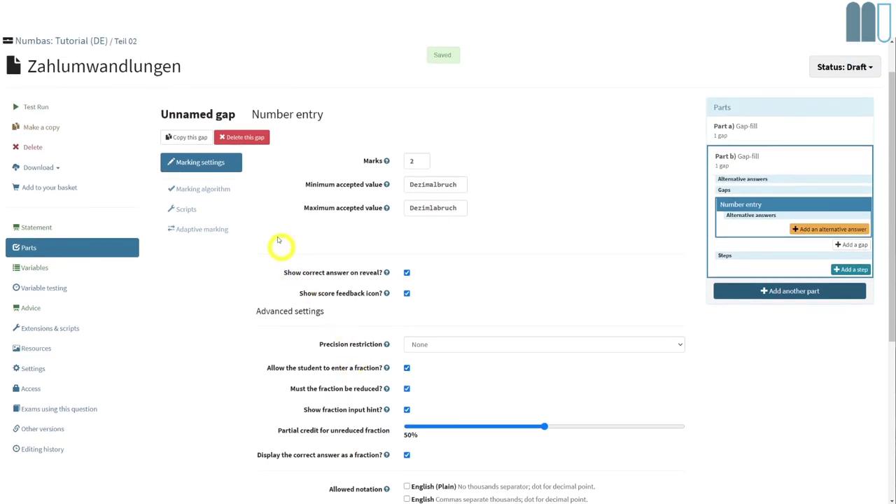
click(724, 160)
click(316, 181)
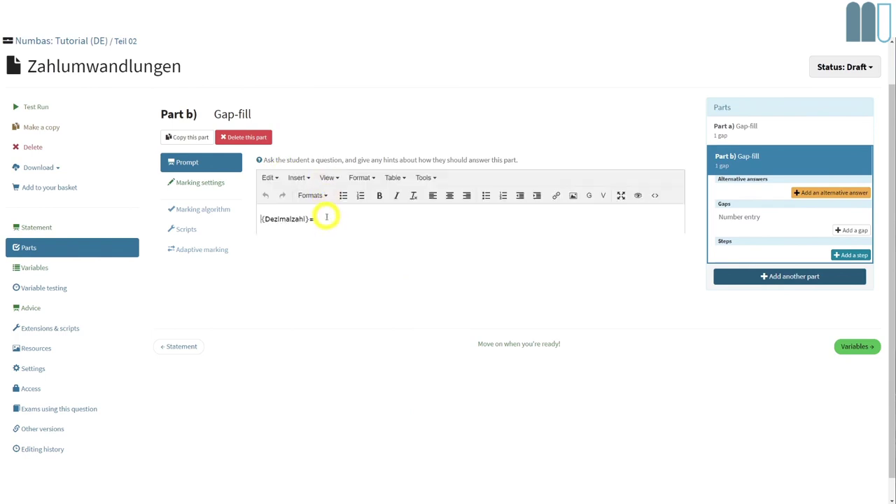
click(589, 195)
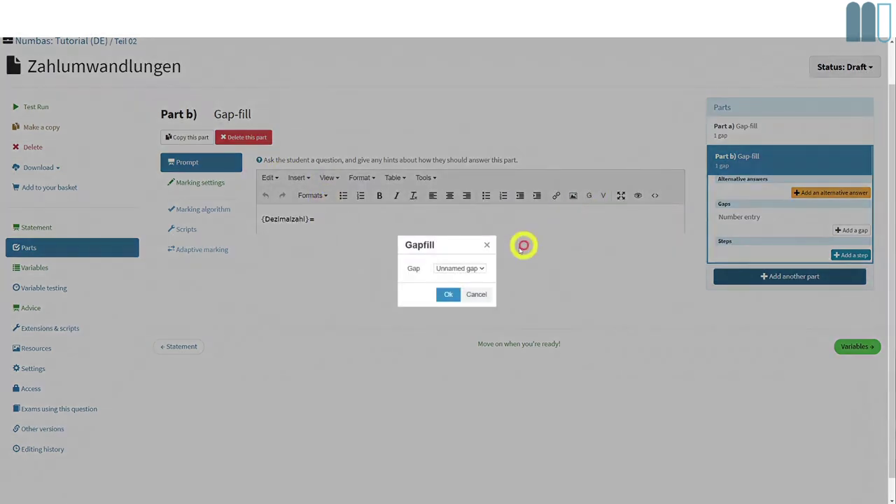
click(449, 294)
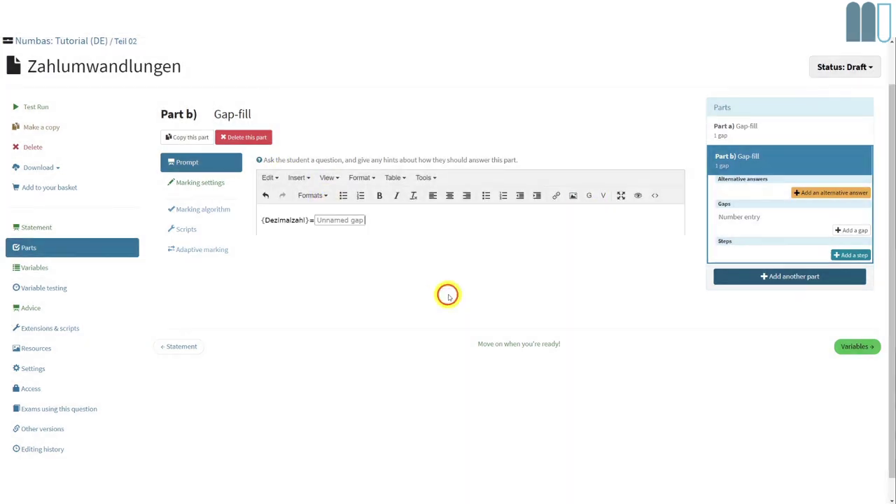
Rename the number entry gap of part b as Dezimalbruch
click(731, 218)
click(220, 114)
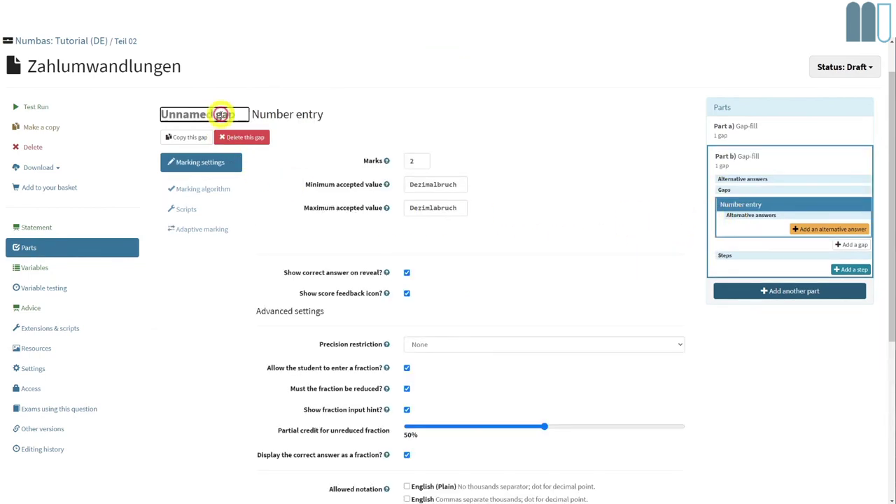
text(Dezim)
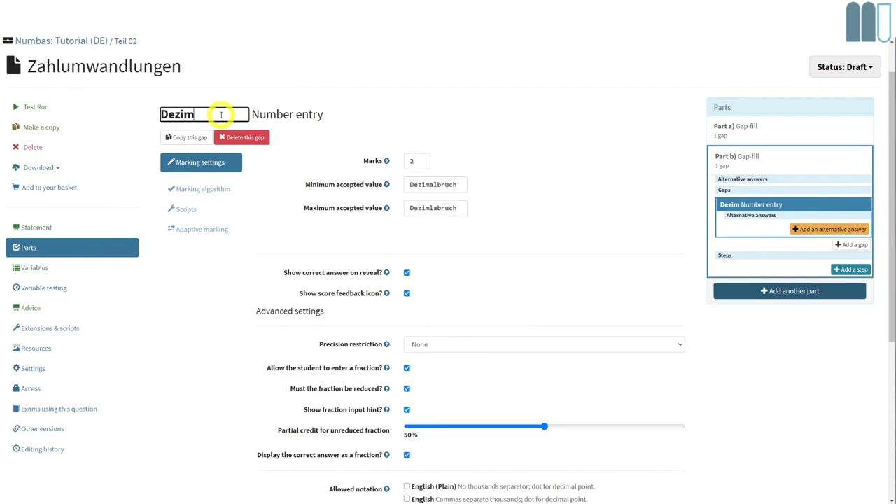
text(albruch)
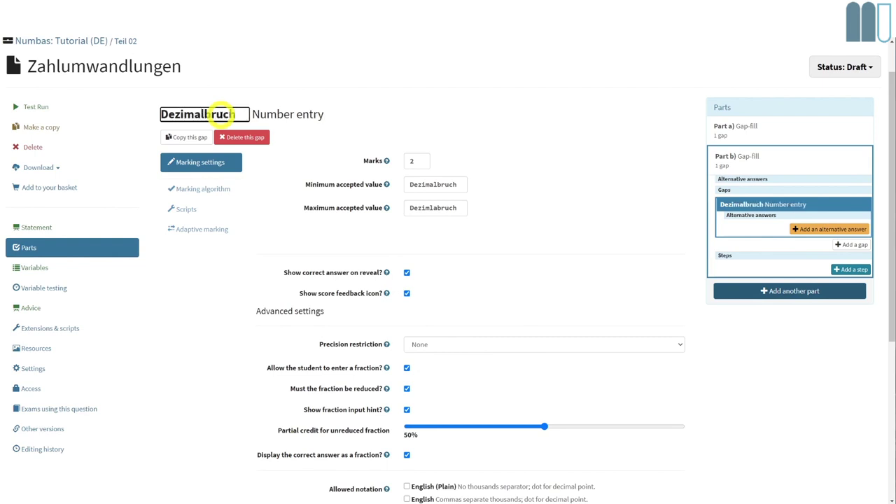
Correct the spelling of the gap's maximum accepted value to Dezimalbruch
click(434, 208)
scroll(455, 286, down, 2)
scroll(468, 286, up, 2)
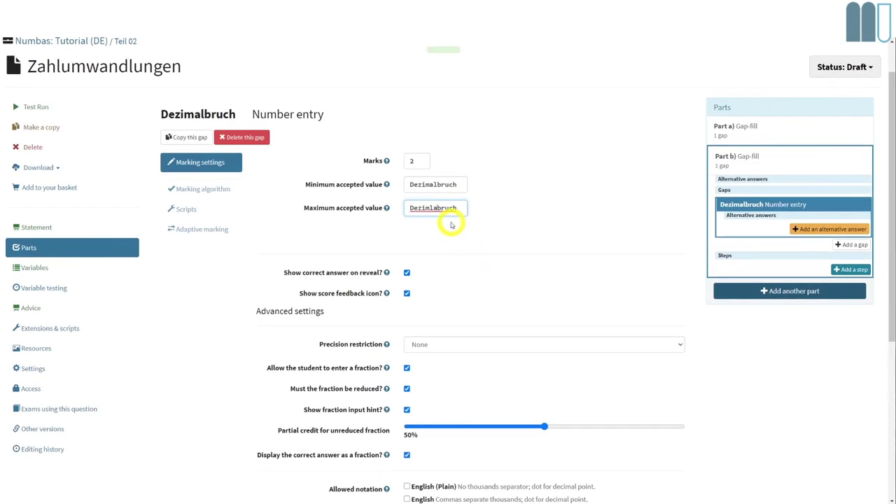
click(437, 208)
key(BackSpace)
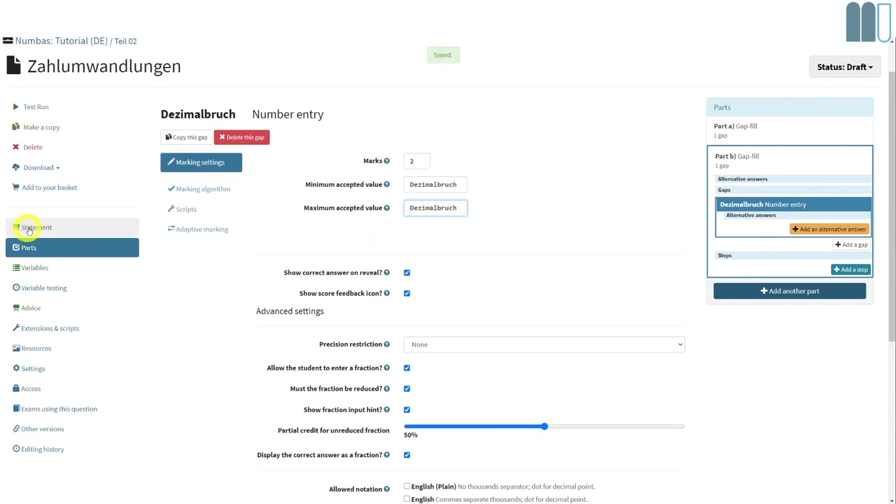
Check part b's prompt, test-run the question and submit 328/1000 as the answer to part b
click(737, 168)
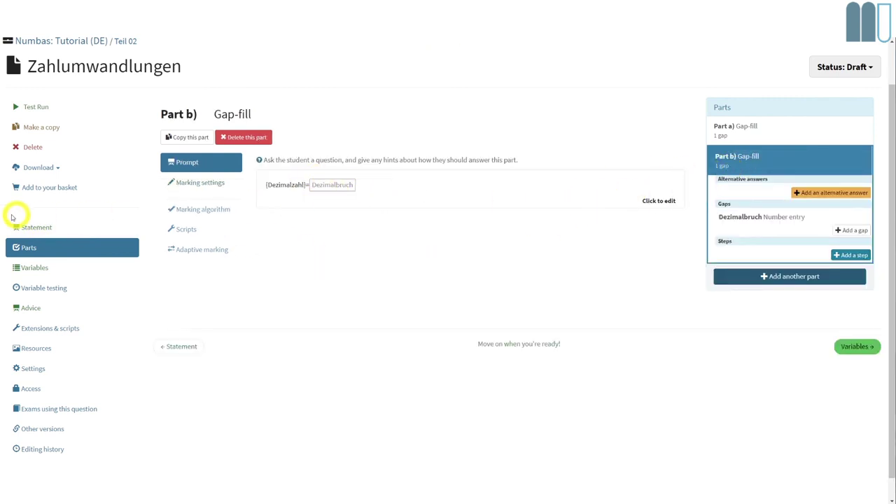
click(36, 106)
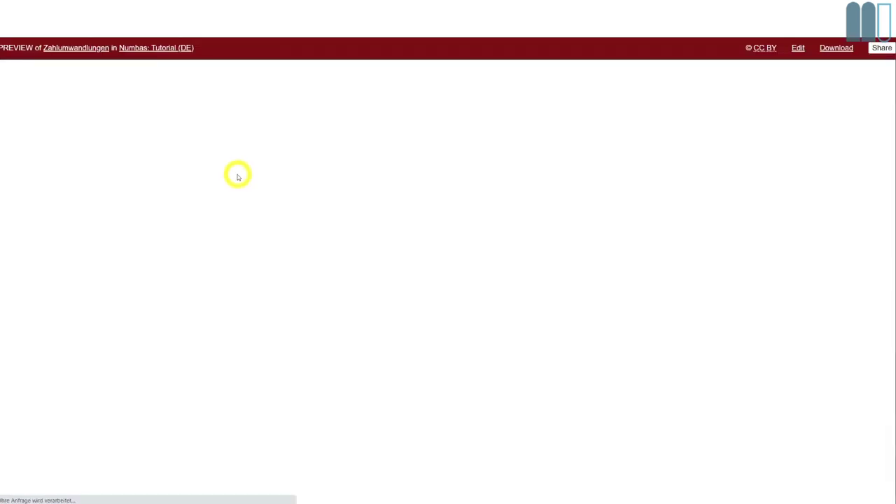
click(222, 269)
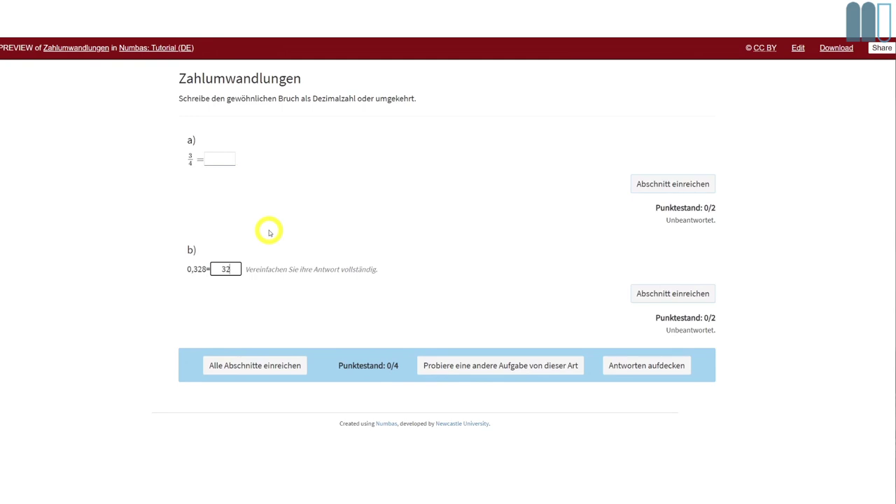
text(328/1000)
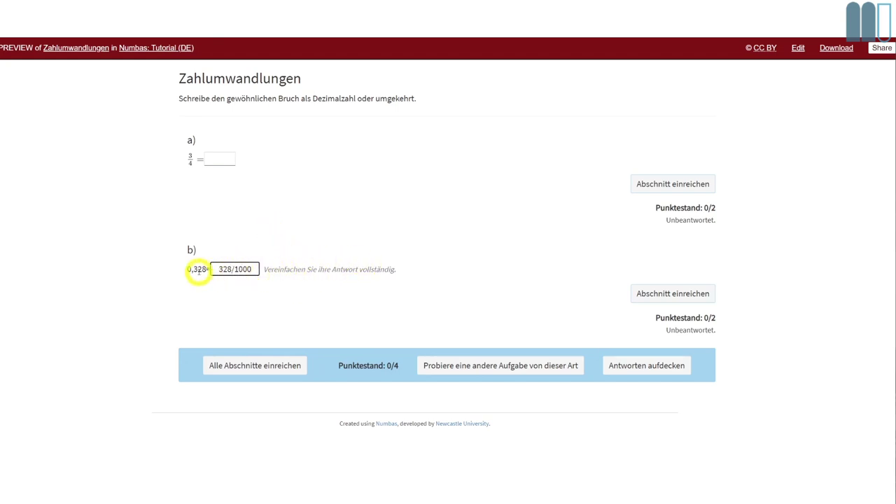
click(653, 297)
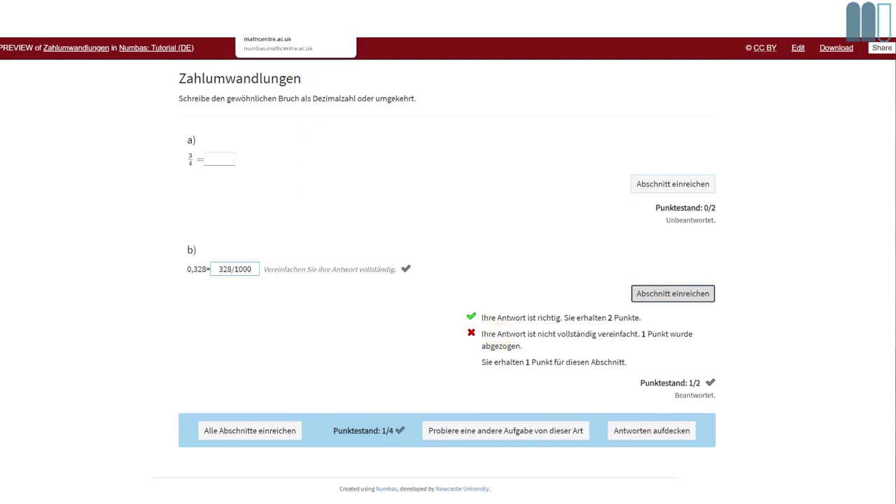
Return to the question editor and add the bold heading "Lösung zu b):" below the part a solution in the advice
click(296, 21)
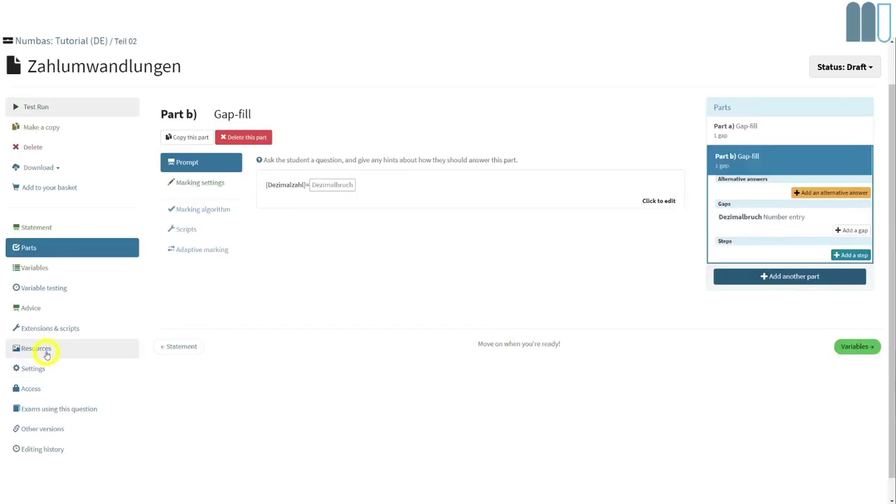
click(31, 308)
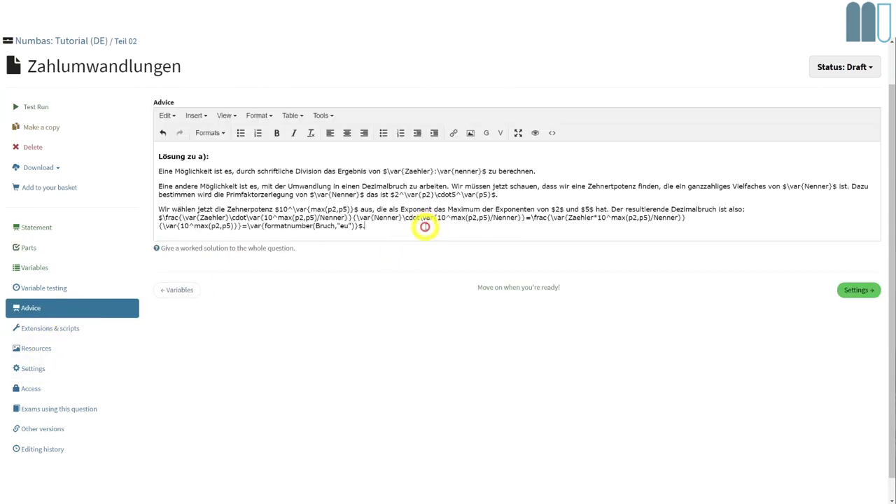
key(Return)
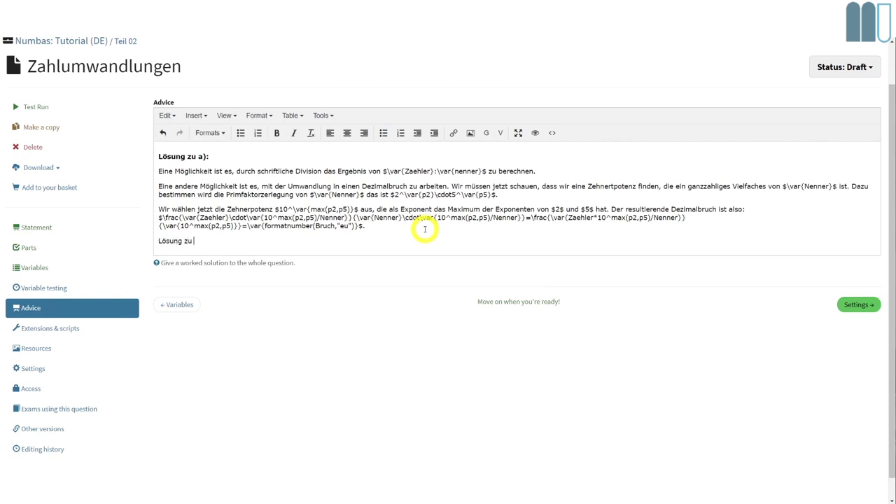
text(Lösung zu b):)
key(shift+Home)
key(ctrl+b)
click(289, 241)
key(Return)
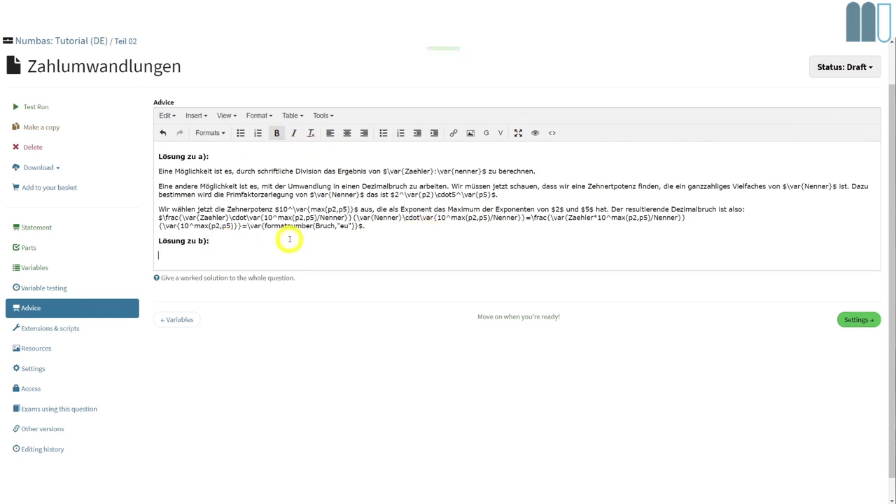
Below the part b heading, write in non-bold text: "Wir ermitteln eine Zehnerpotenz, die so viele Nullen hat, wie unser Dezimalbruch Nachkommastellen, das ist $1000$."
text(Wir können)
key(shift+Home)
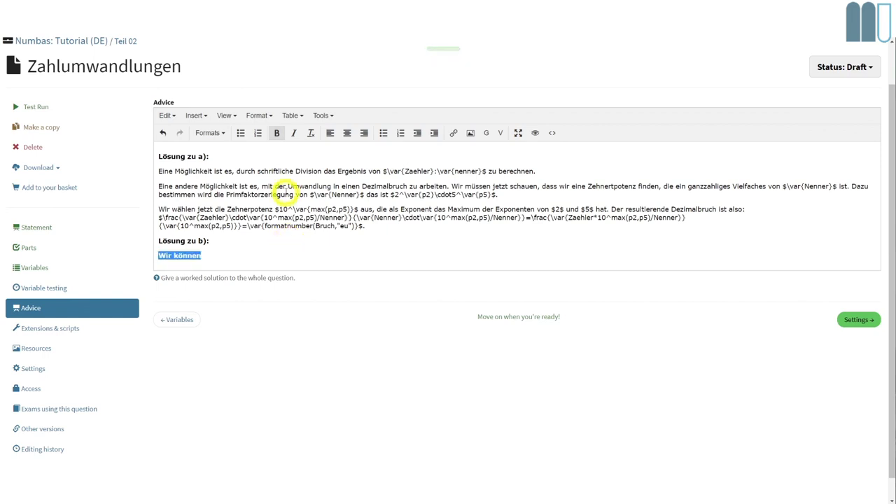
click(277, 133)
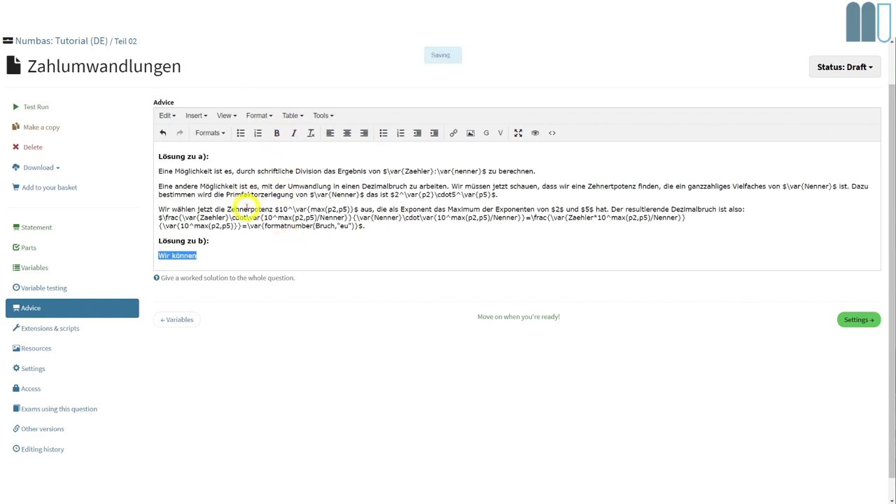
text(W)
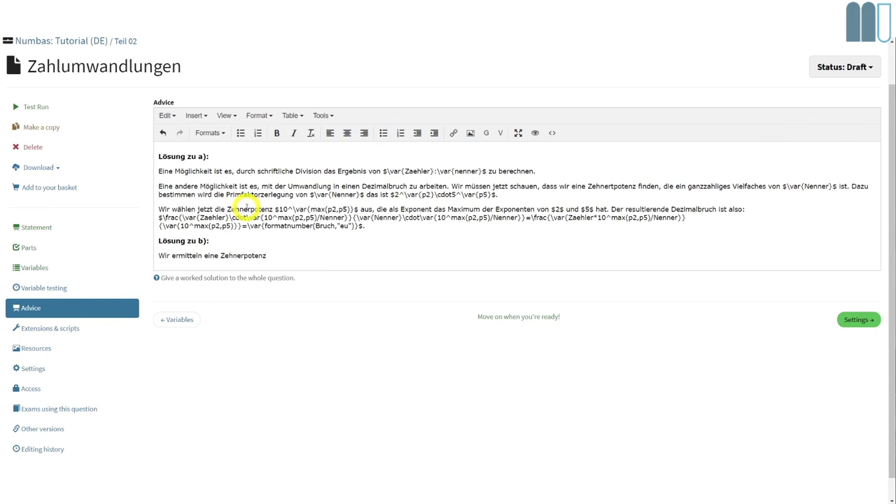
text(, die so)
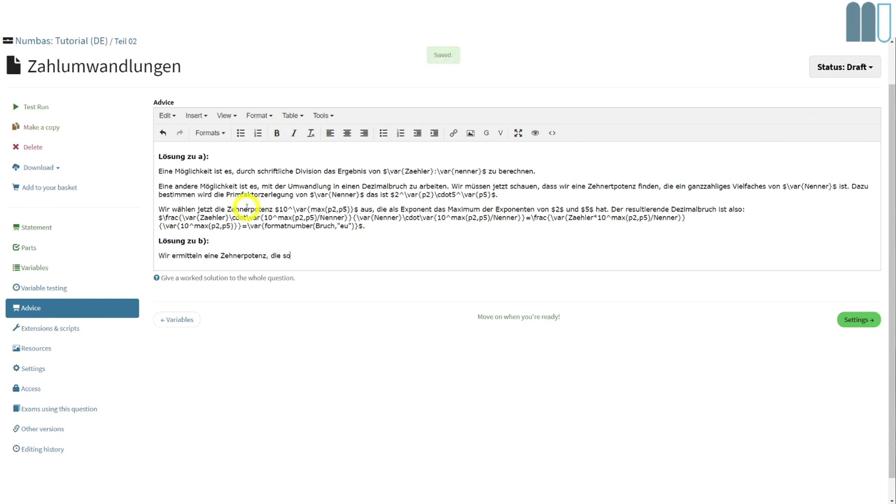
text( v)
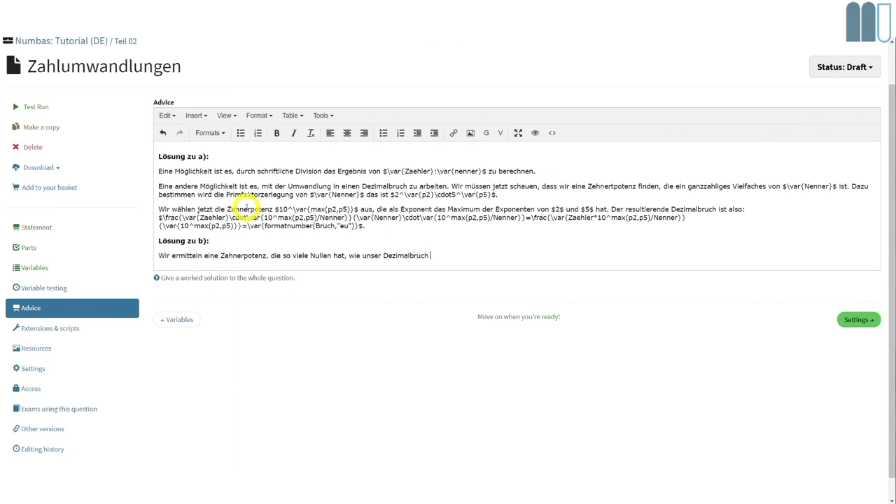
text(ko)
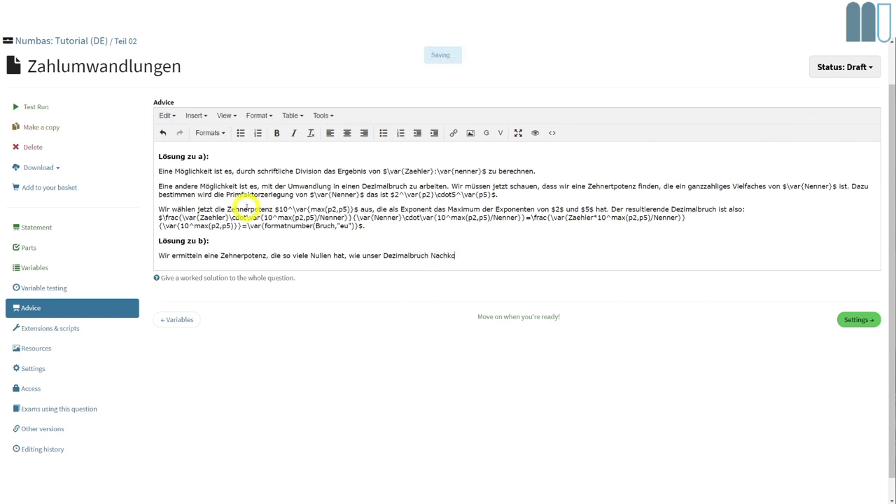
text(mmastellen, das is)
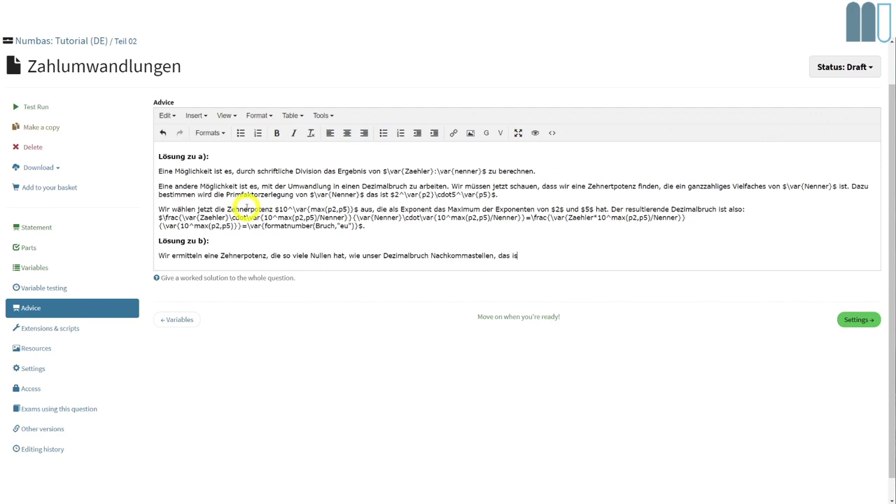
text(t $10900)
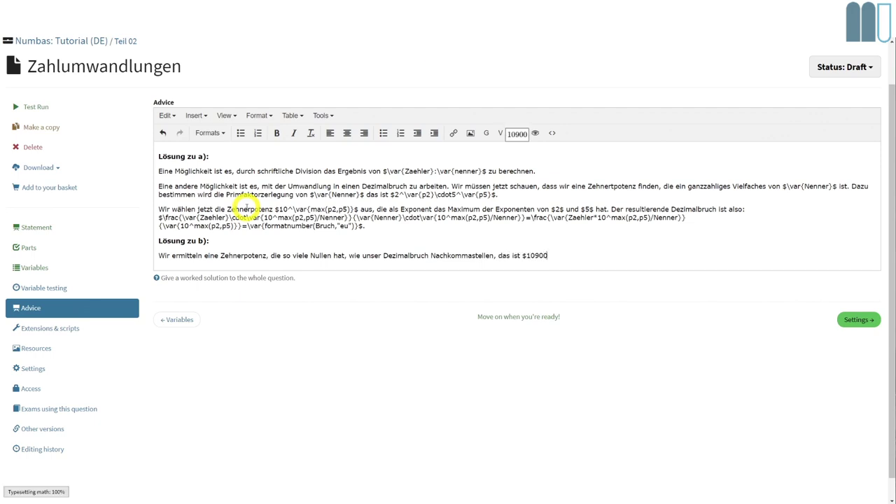
key(BackSpace)
key(BackSpace)
text(0$.)
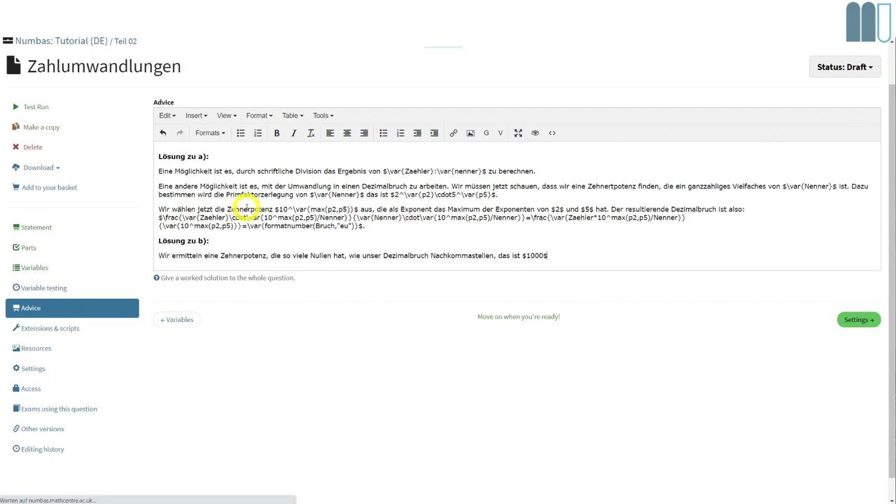
Continue the part b solution with "Als Dezimalbruch ergibt sich zunächst" followed by the empty LaTeX fraction $\frac{}{}$
text( Als)
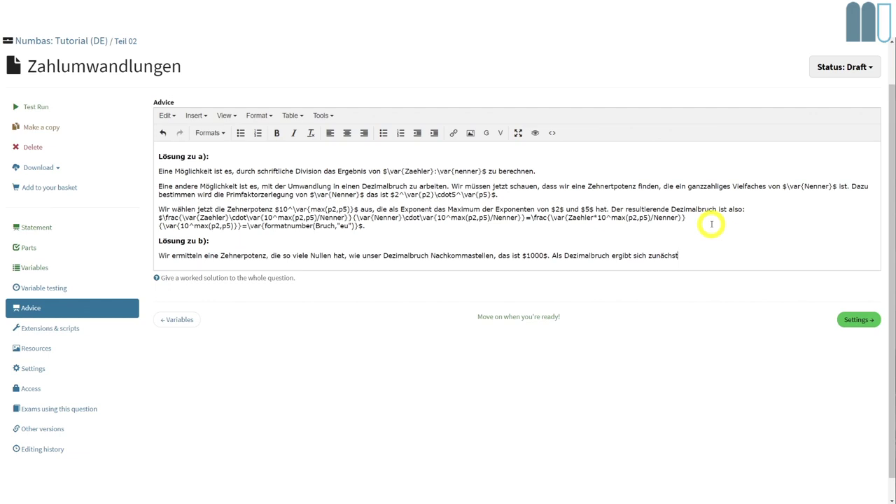
text($rac{}{})
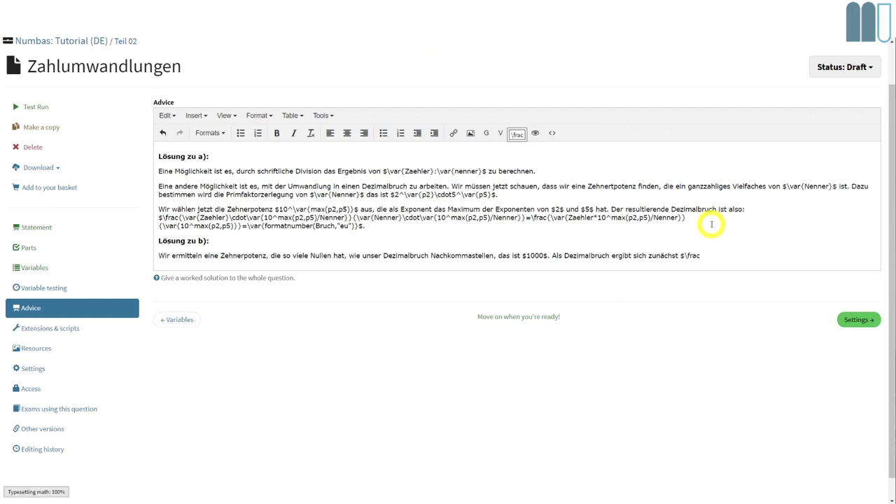
text($)
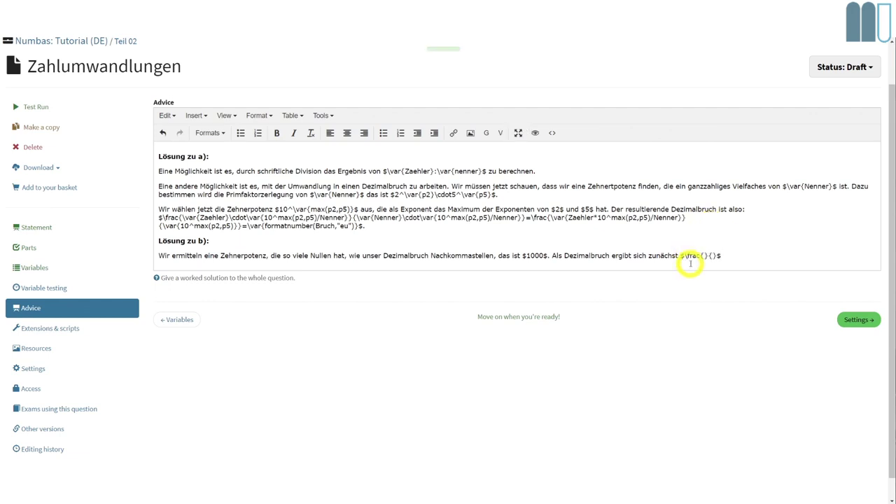
Fill the empty fraction with \var{Zaehler2} as numerator and \var{Nenner2} as denominator, and end the sentence with a period
click(701, 257)
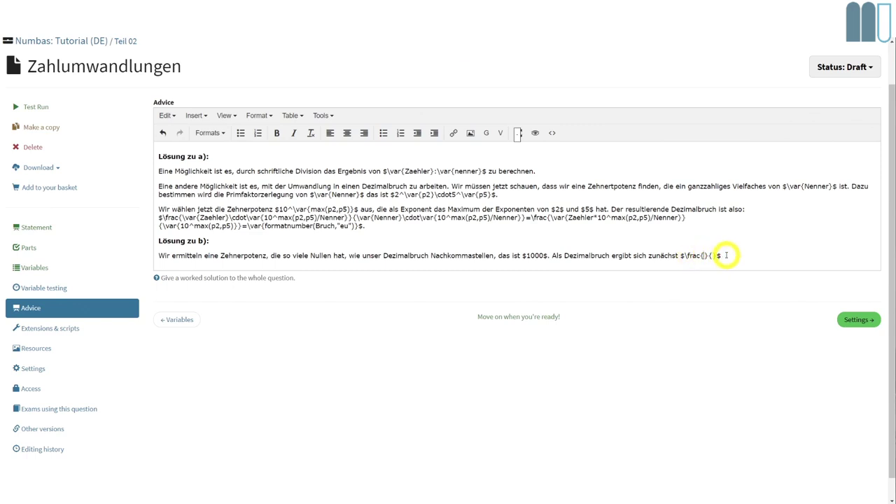
text(\var{})
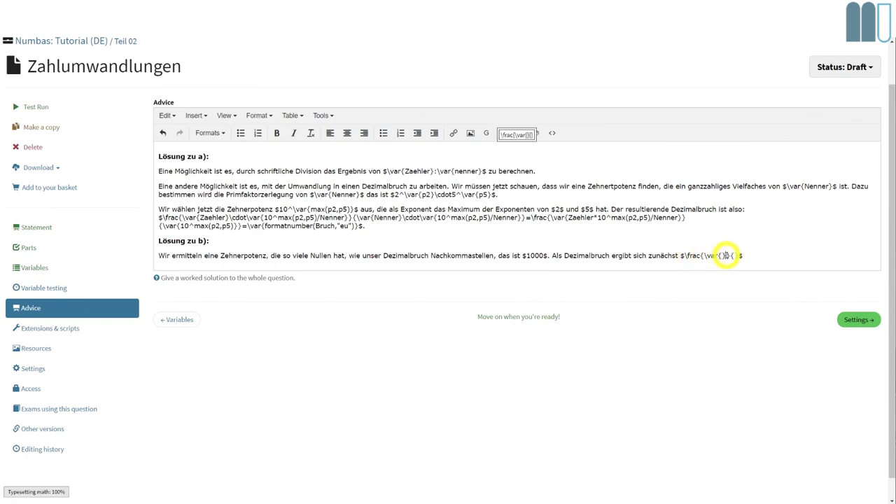
text(Zaehler2)
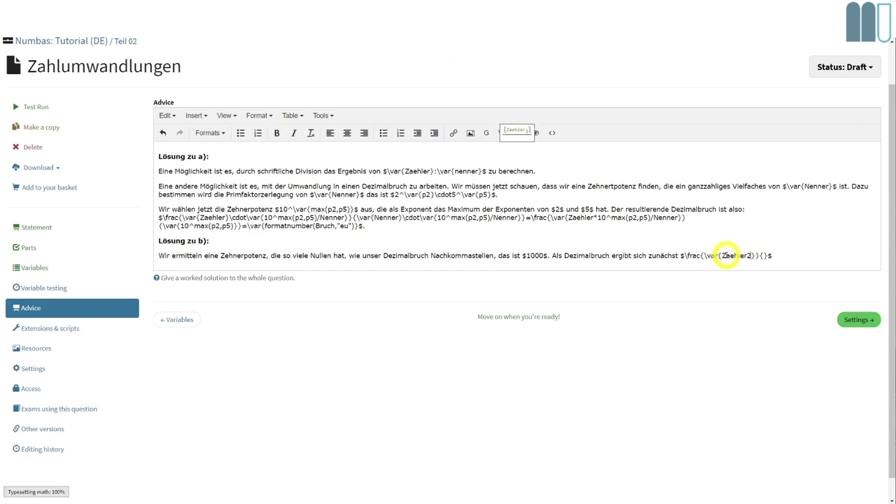
key(Right)
key(Right)
key(Right)
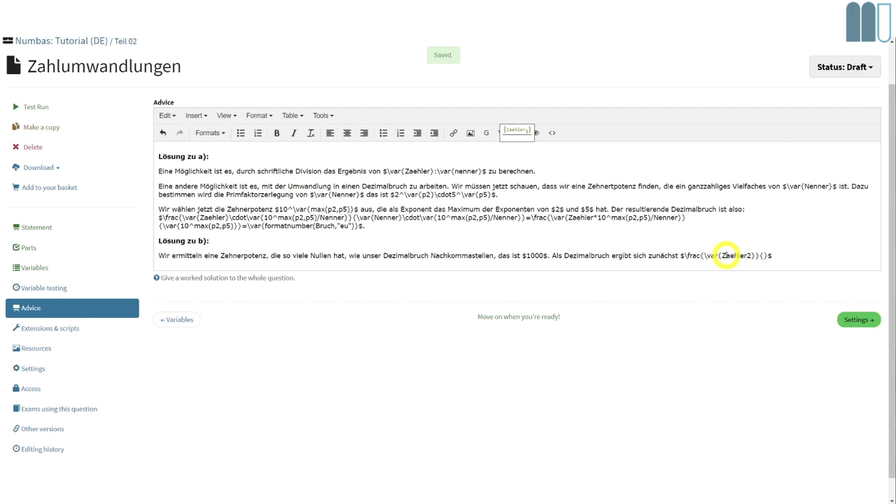
text(\var{})
text(nenner2)
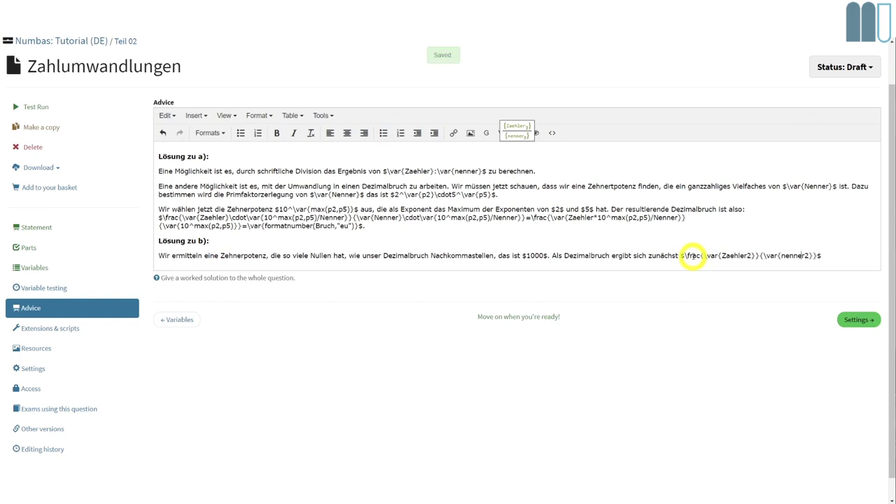
key(shift+Left)
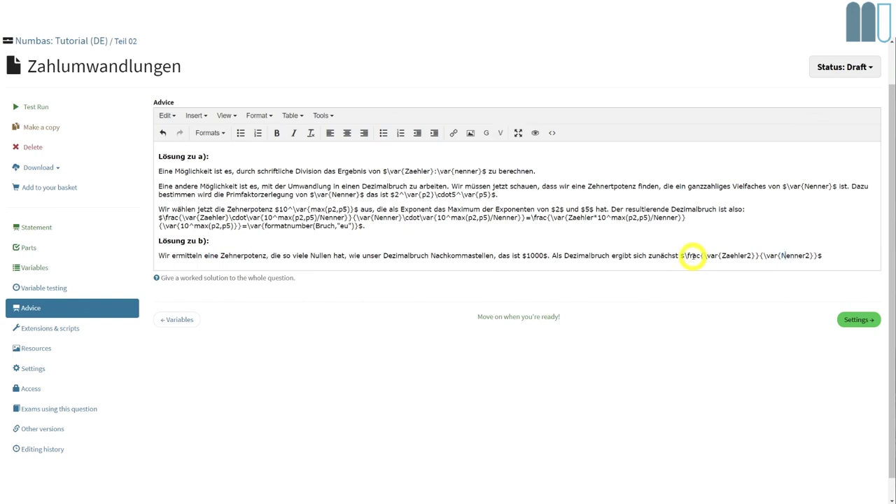
text(.)
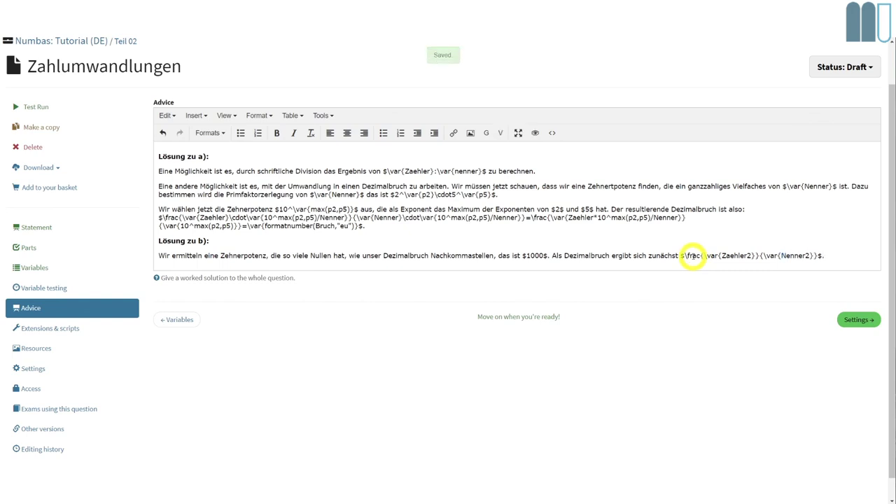
Preview the advice to check how the unreduced fraction in part b's solution renders, and close the preview
click(227, 115)
click(235, 168)
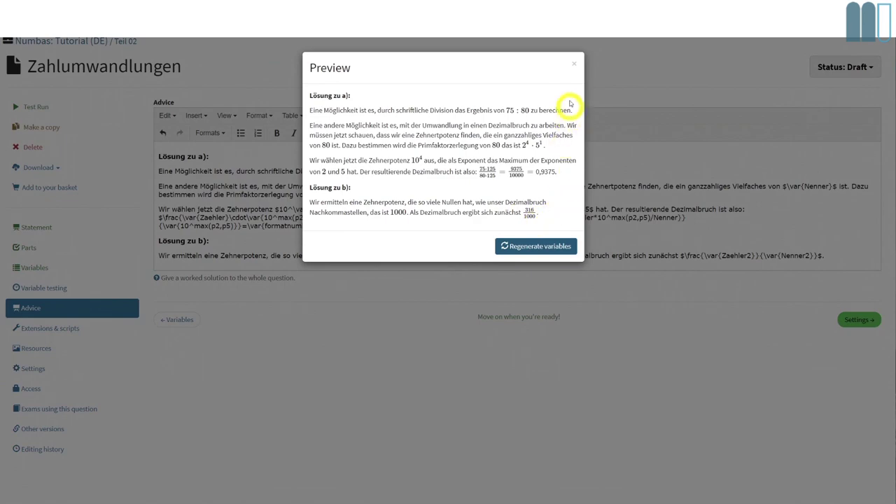
click(577, 65)
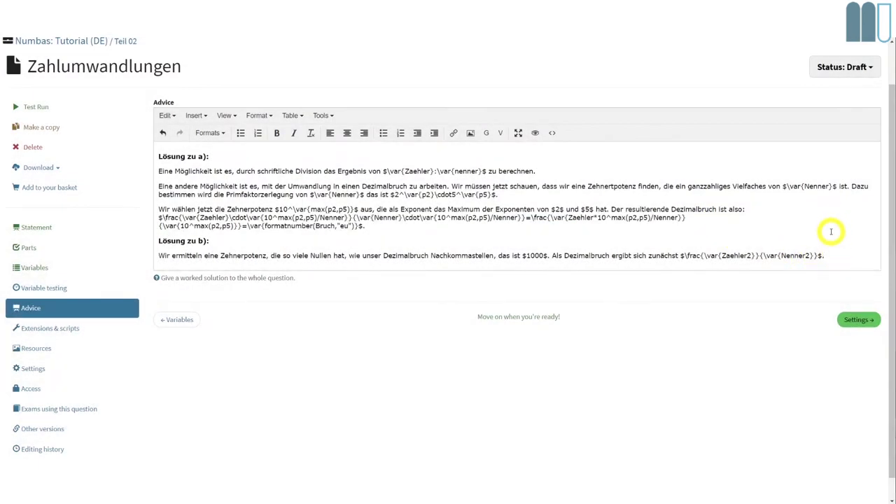
Append "Diesen Bruch kann man noch kürzen und erhält dann als Ergebnis $\var{Dezimalbruch}$" to the part b solution
text(Diesen Br)
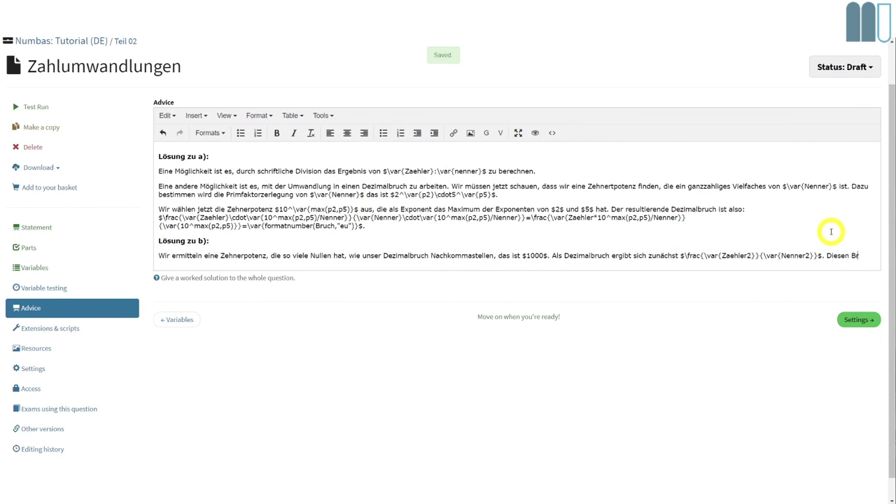
text(uch kann man noch kürzen und erhält dann als Ergebnis)
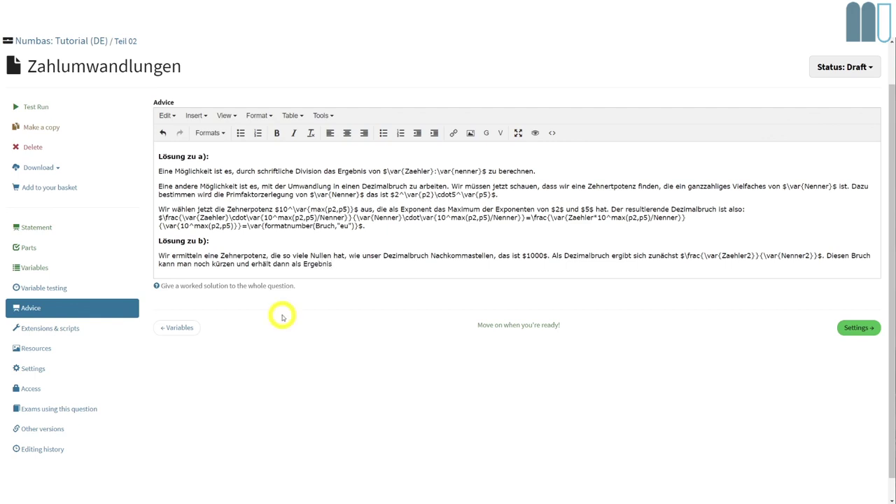
text($\var)
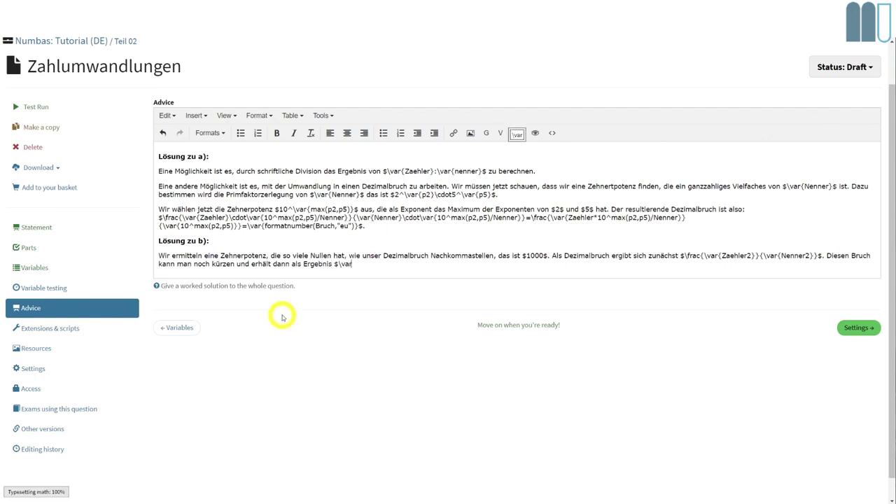
text({Dezimalbruch}$)
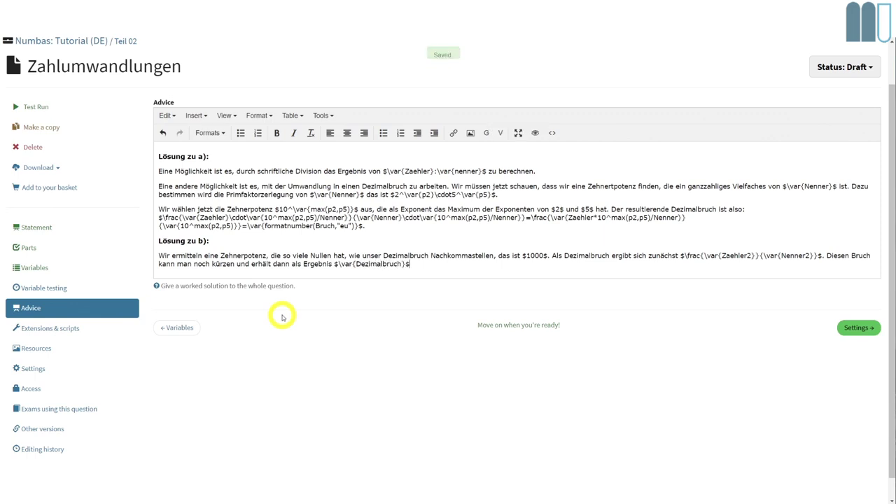
Preview the advice to check how the final result of part b's solution is displayed, and close the preview
click(225, 116)
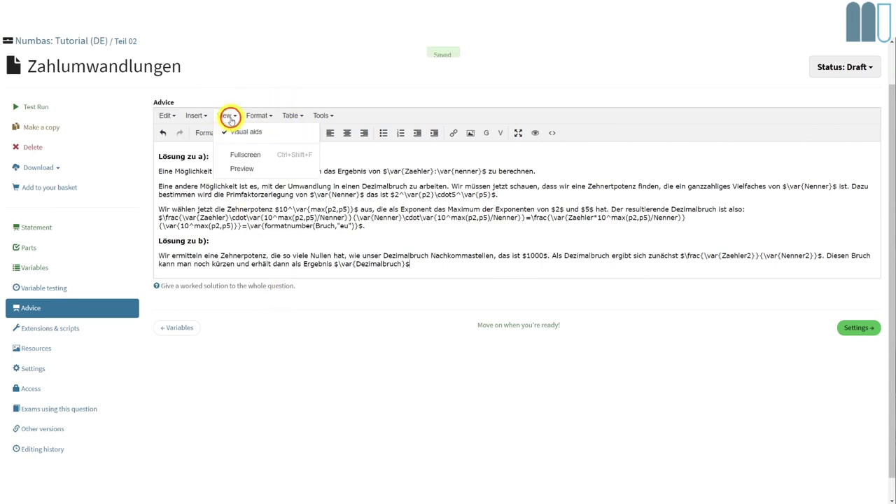
click(243, 169)
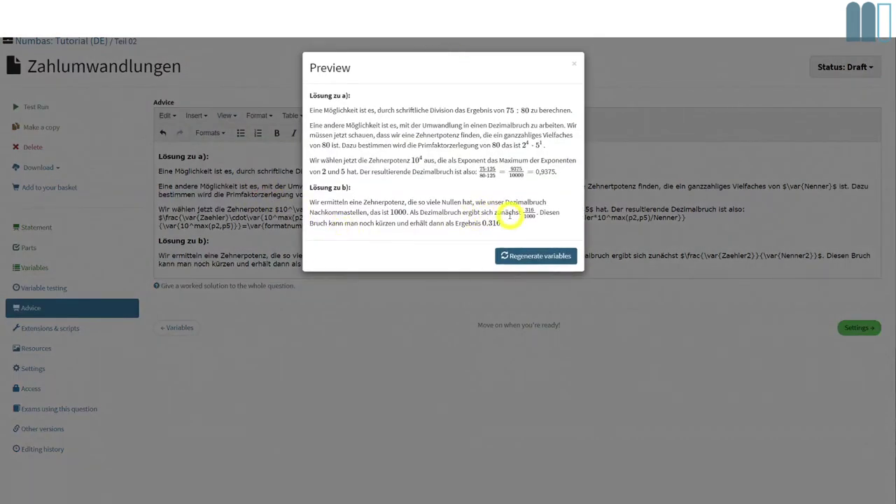
click(574, 63)
Add the fractionNumbers option to the final result so that it reads $\var[fractionNumbers]{Dezimalbruch}$
click(393, 247)
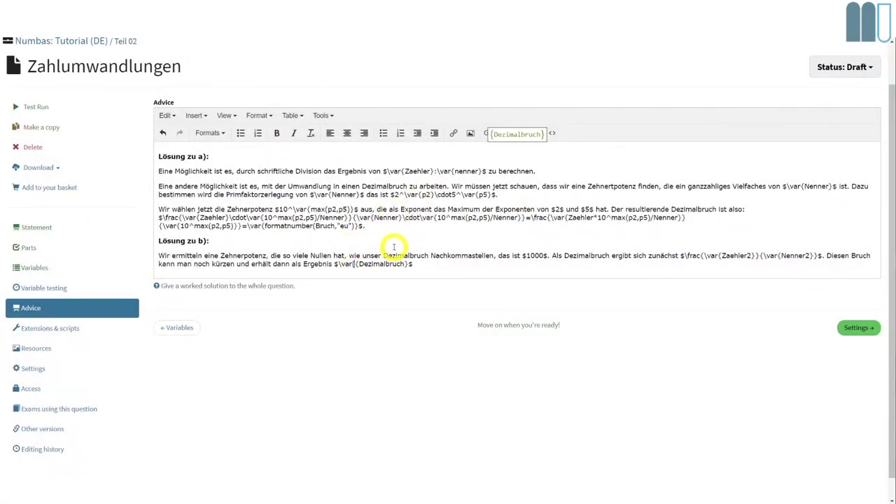
text(fract()
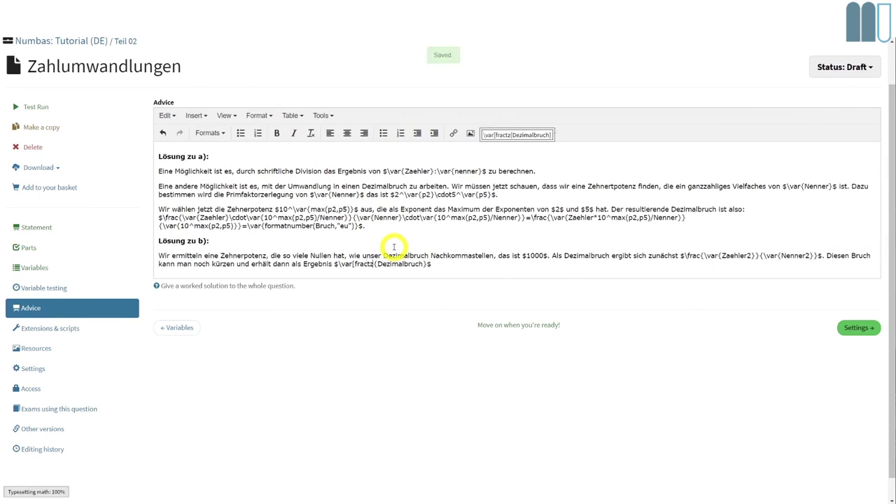
key(BackSpace)
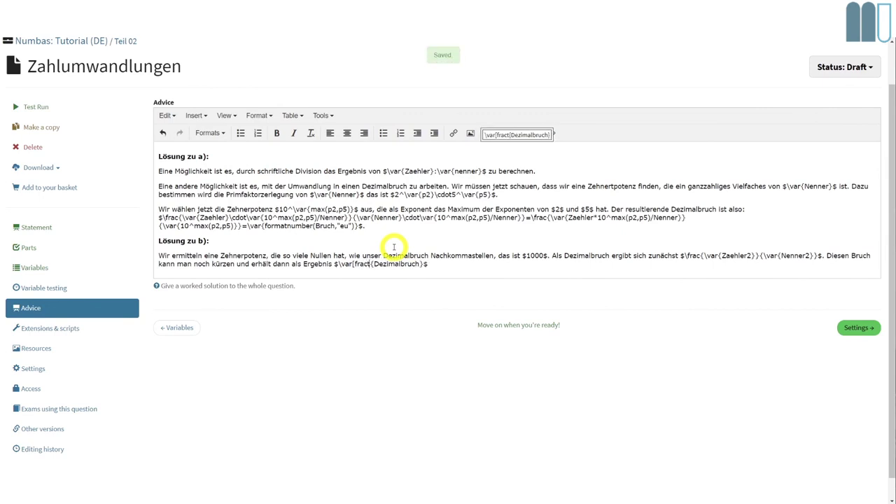
key(BackSpace)
text((ion)
text(Numbers)
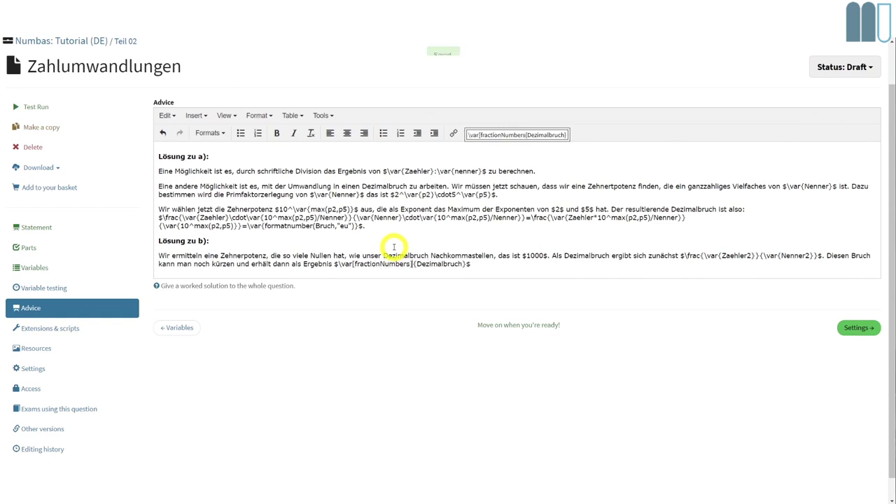
text(})
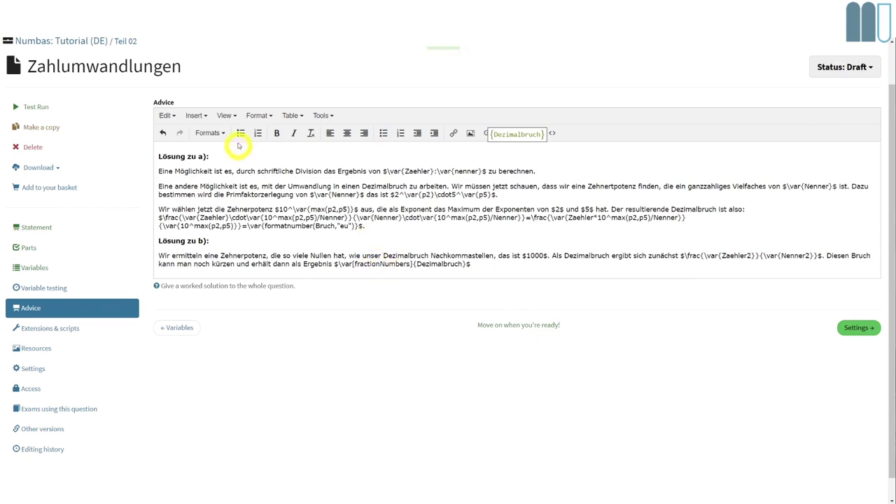
Preview the advice and regenerate the variables several times to check the reduced fraction in part b's solution
click(225, 115)
click(234, 171)
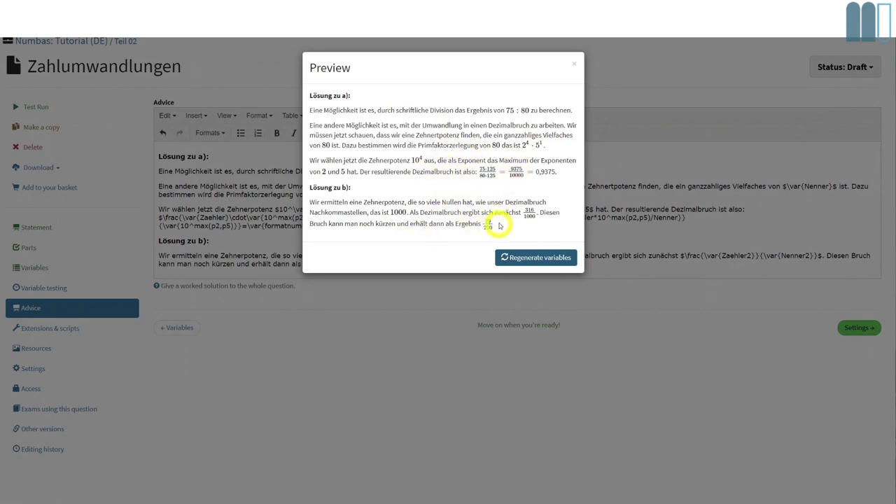
click(543, 257)
click(543, 258)
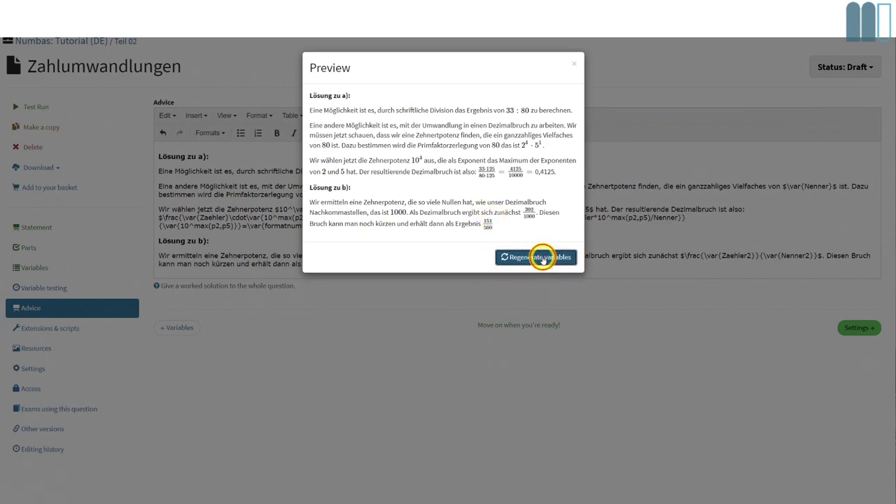
click(542, 257)
click(544, 258)
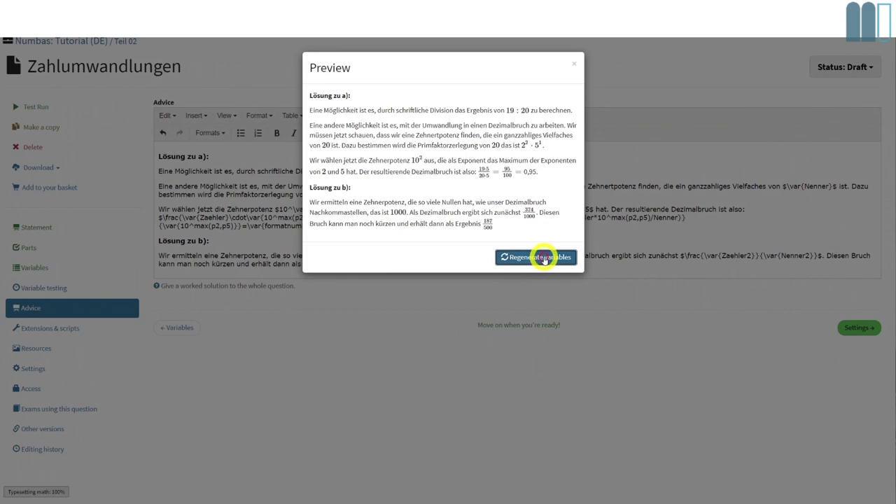
Close the preview and end part b's solution in the advice with a period
click(574, 64)
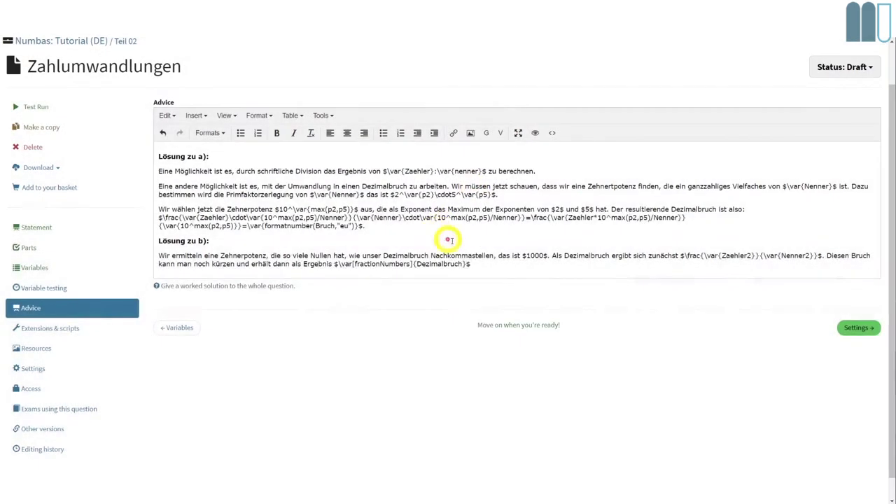
click(486, 256)
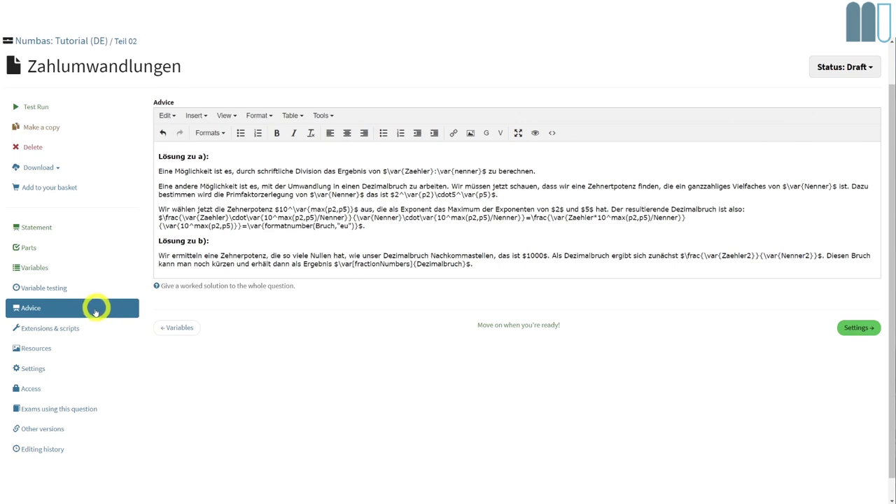
Add a variable named Nenner3 with the value random(3,6,7,11,9,13,15,17,19)
click(42, 270)
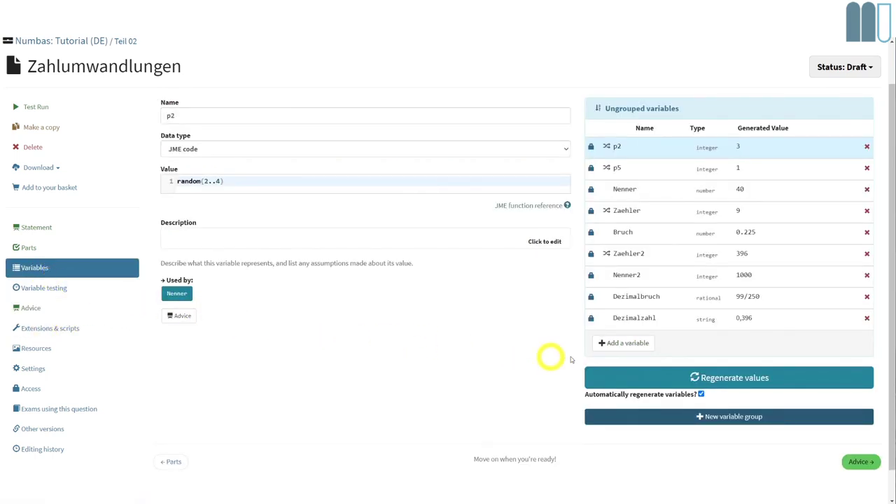
click(625, 343)
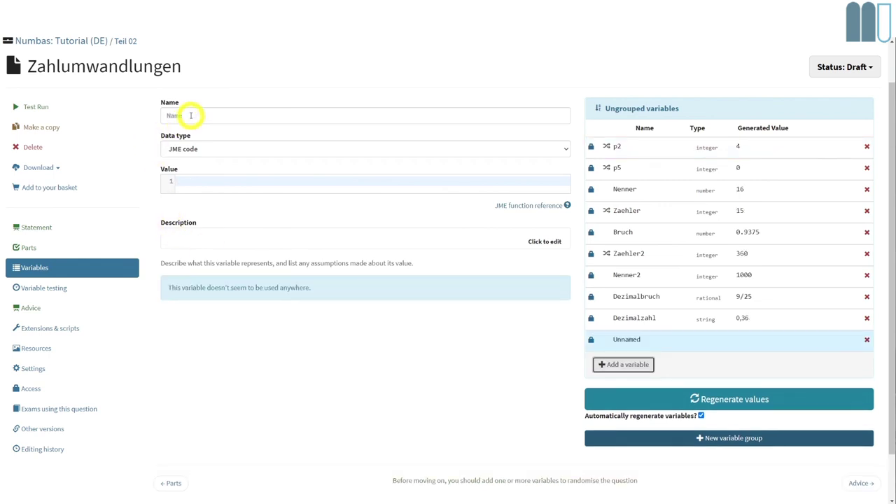
click(192, 115)
text(Nenner3)
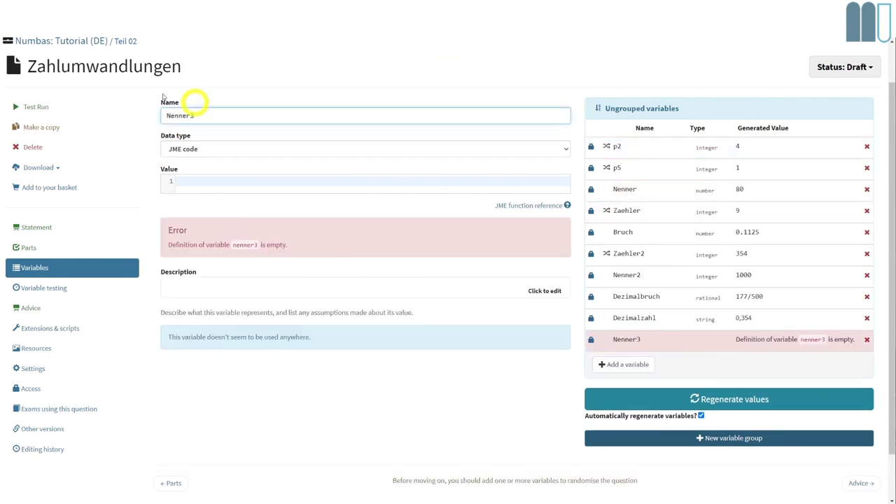
click(222, 182)
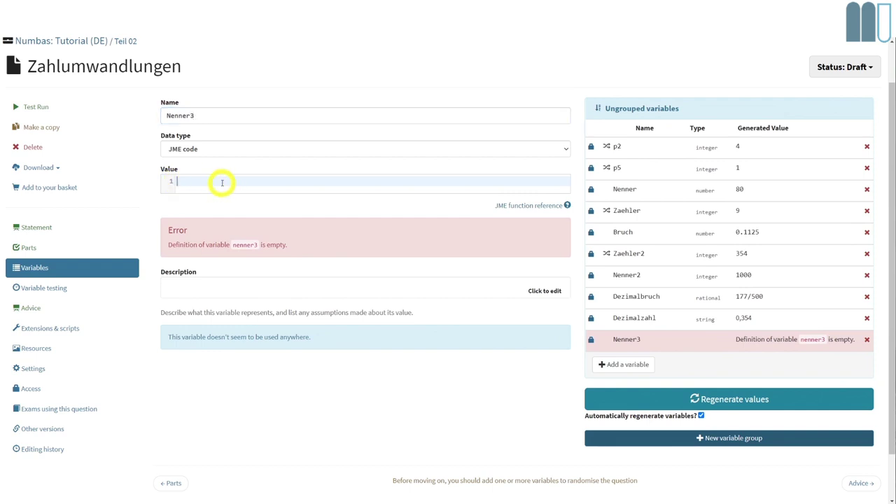
text(random()
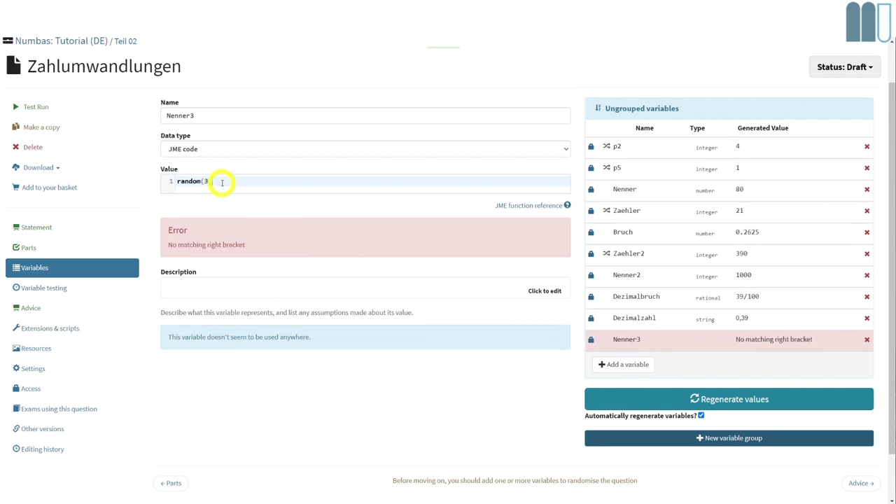
text(3,6,7,11,)
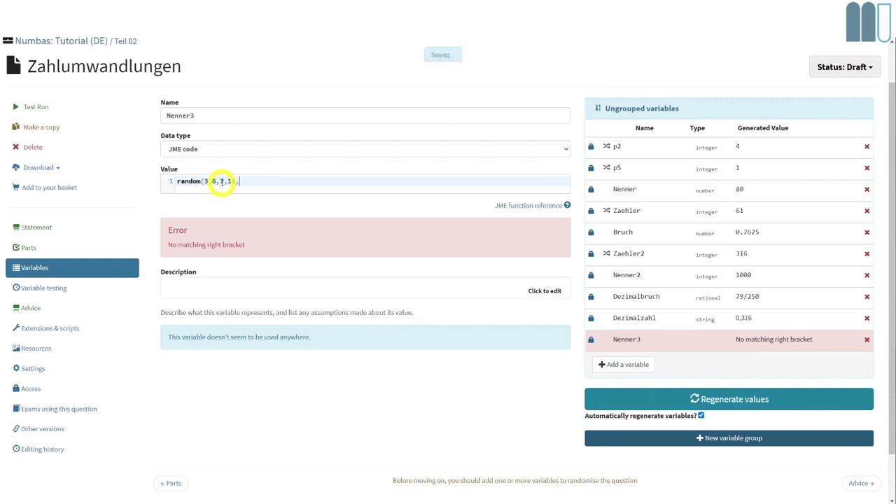
text(9,13,15,17,19)
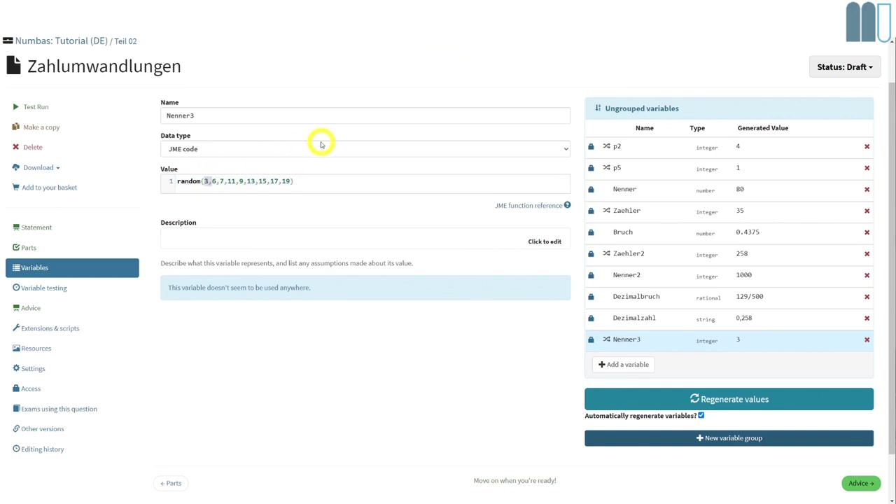
Remove the 3 from Nenner3's list and multiply by random(1..2), giving random(6,7,11,9,13,15,17,19)*random(1..2)
key(Delete)
key(Delete)
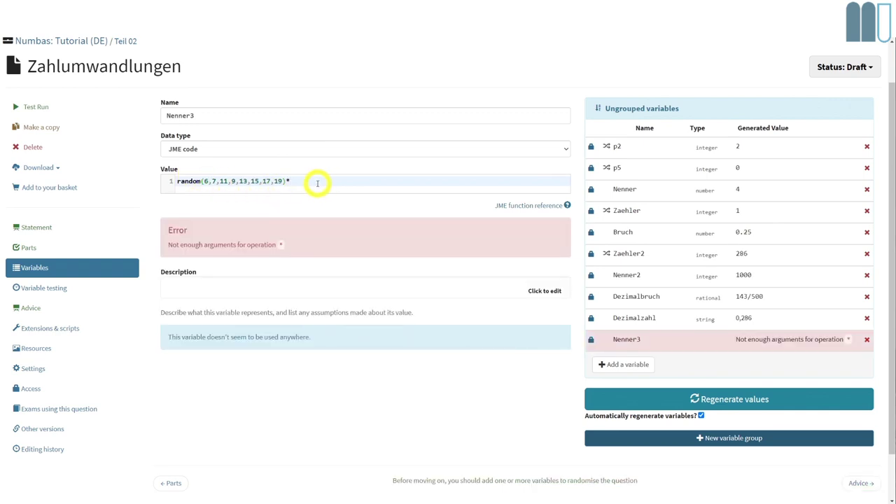
text(ndom(2)
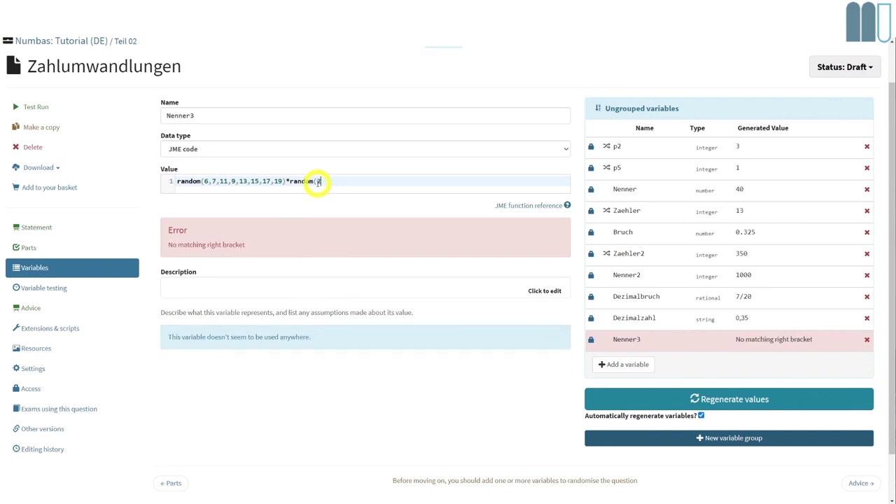
key(BackSpace)
text(1..)
text(2)-1)
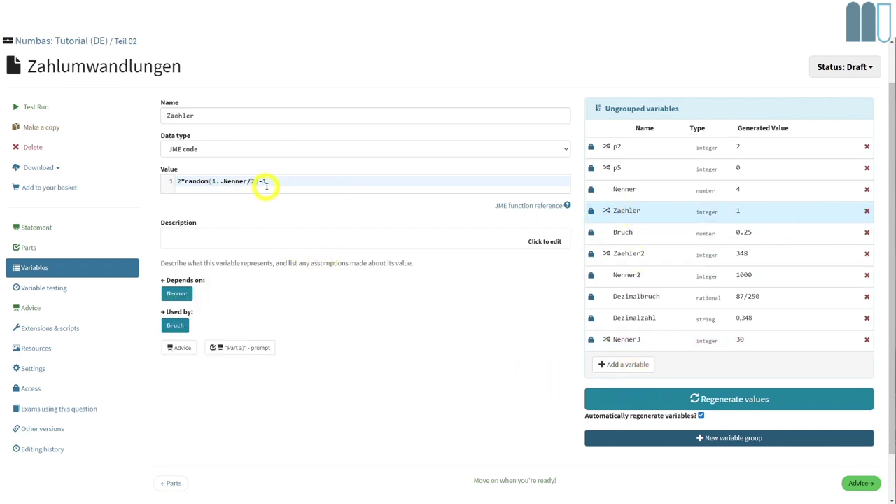
Copy the value expression of the variable Zaehler and add a new variable named Zaehler3
drag(282, 178, 176, 175)
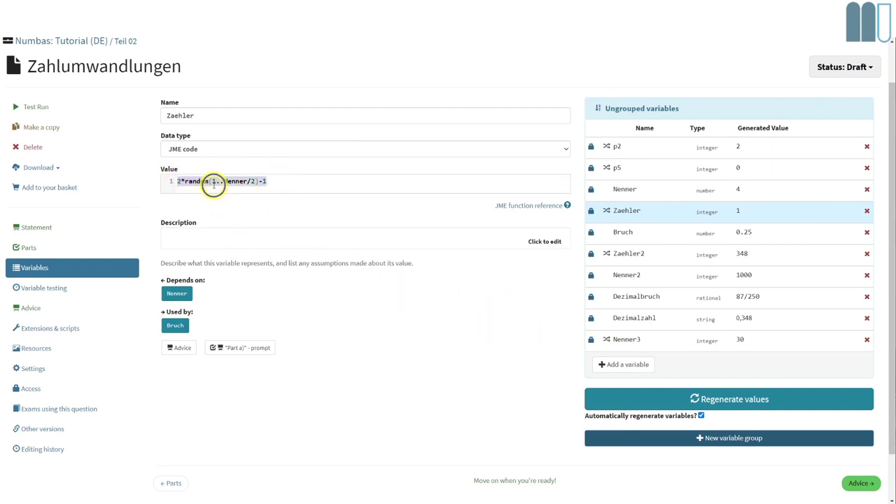
right_click(214, 184)
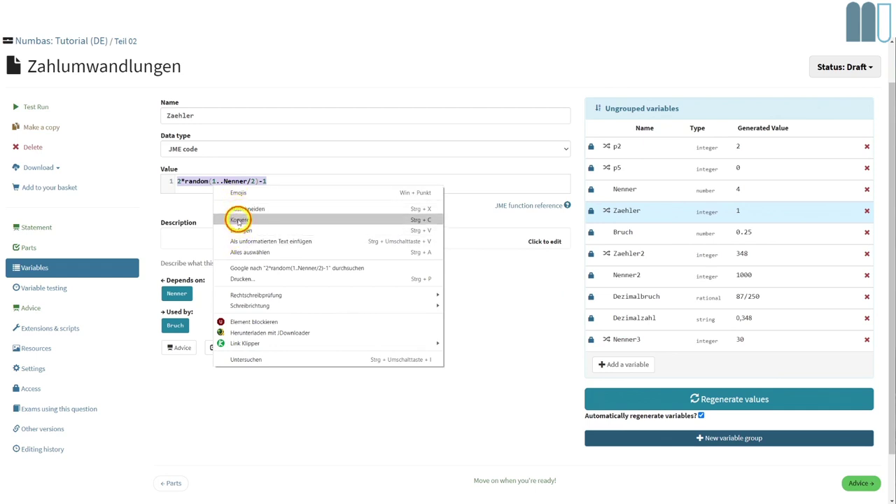
click(238, 221)
click(629, 371)
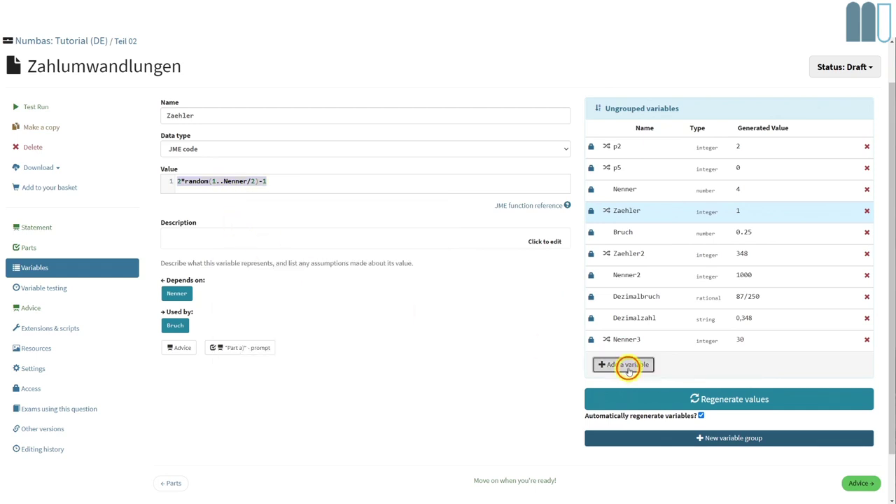
click(221, 110)
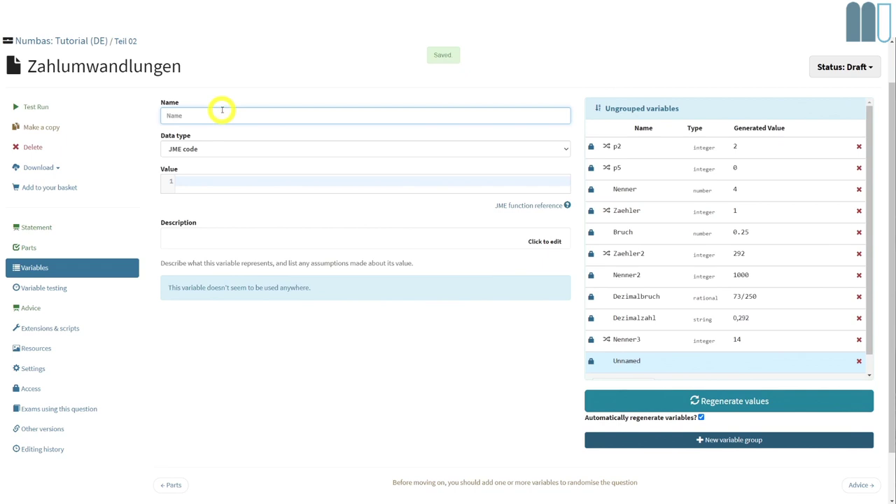
text(Zaeh)
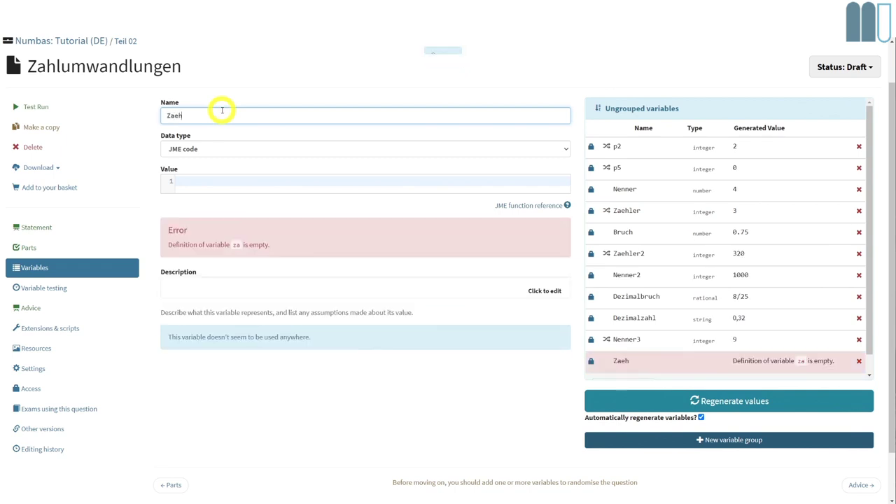
text(ler3)
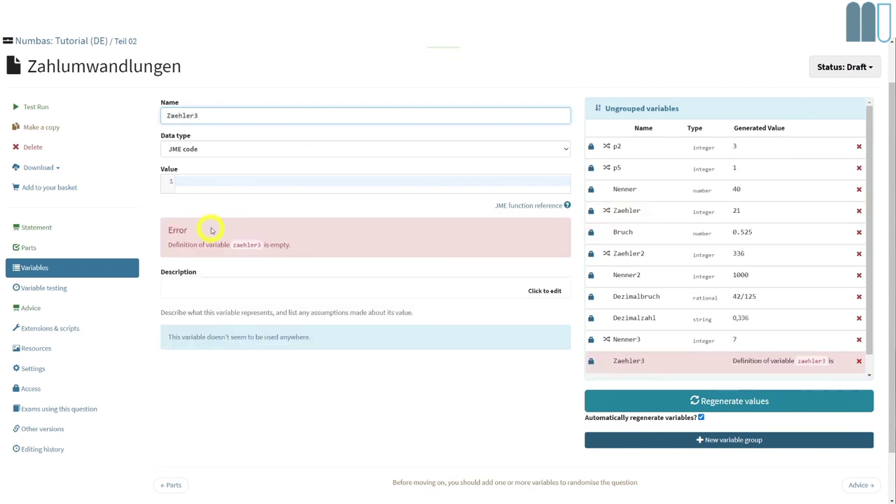
Paste the copied expression as Zaehler3's value and adapt it to 2*random(1..Nenner3/2)-1
click(207, 184)
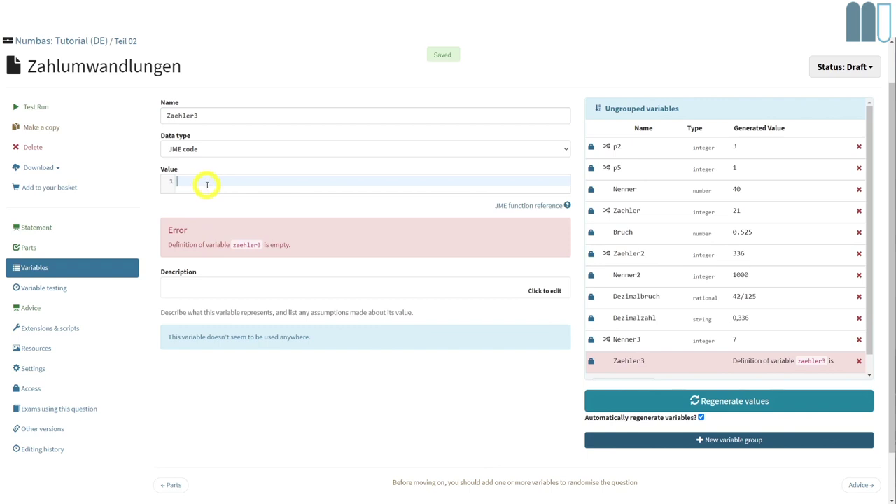
key(ctrl+v)
key(Left)
key(Left)
key(Left)
key(Left)
key(Left)
key(Left)
key(Left)
key(Left)
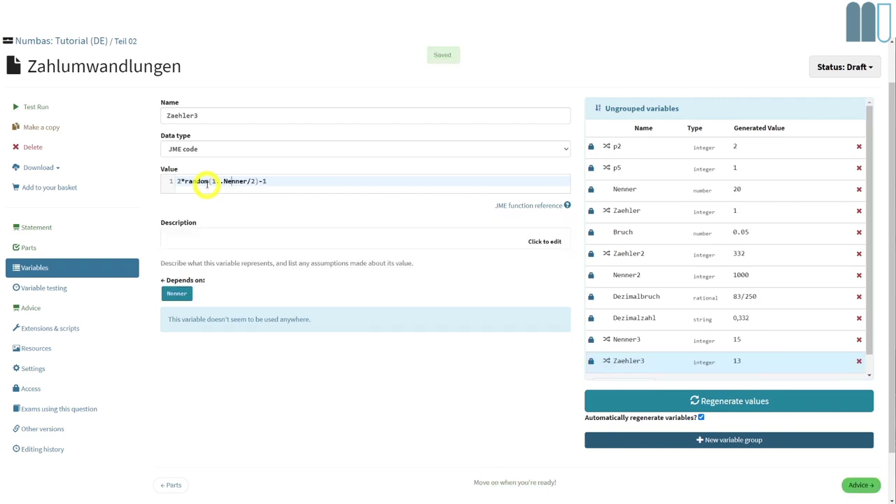
text(3/)
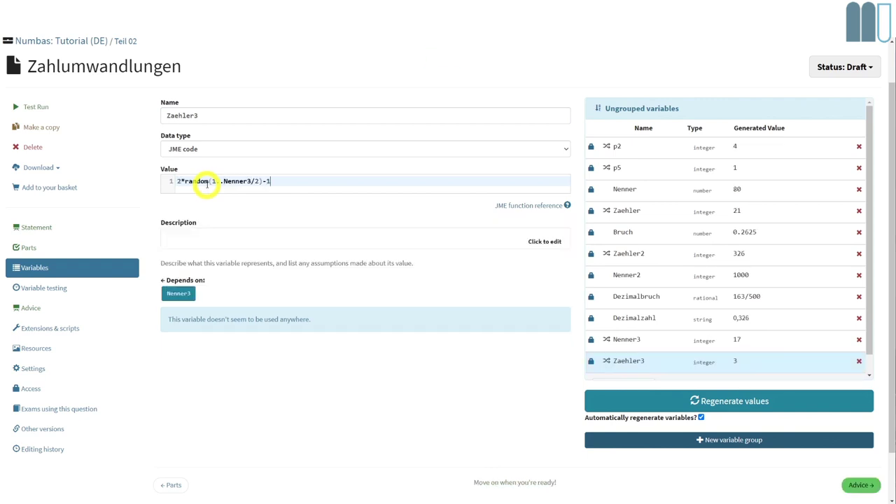
Change Zaehler3's value to 2*random(2..Nenner3/2)-2
text(2)
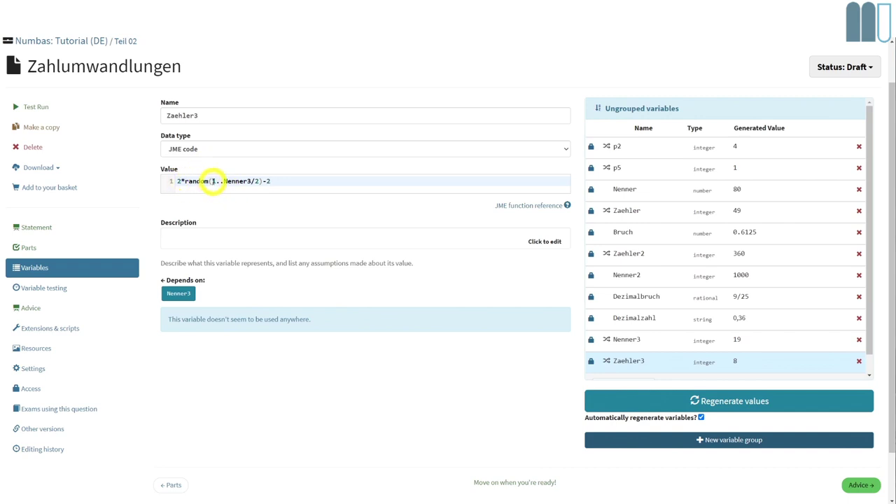
key(Delete)
text(2)
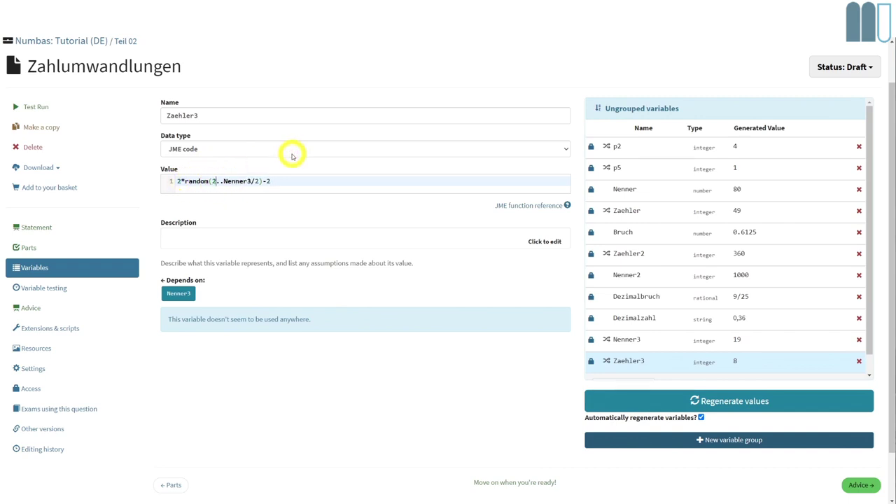
Regenerate the variable values repeatedly to check the generated Nenner3 and Zaehler3 pairs
click(713, 405)
click(723, 412)
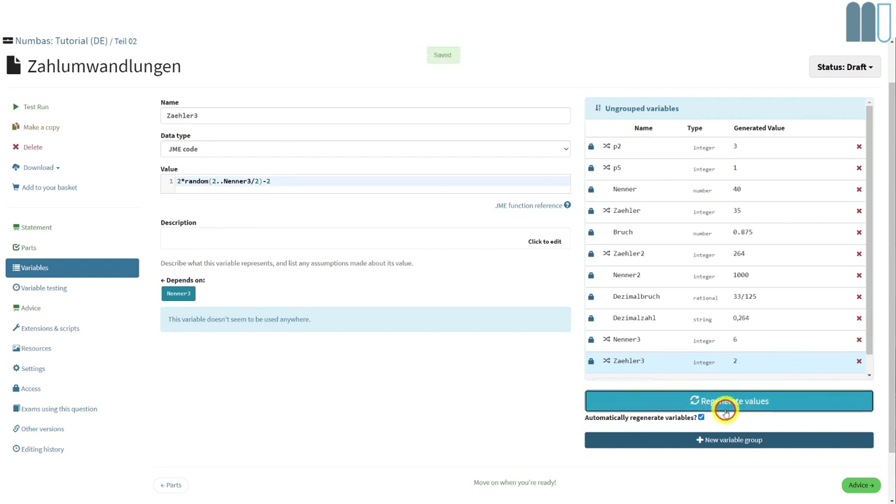
click(723, 412)
click(724, 413)
click(725, 414)
click(724, 413)
click(724, 413)
click(724, 413)
click(724, 413)
click(725, 413)
click(725, 414)
click(725, 413)
click(725, 413)
click(724, 414)
click(725, 413)
click(721, 412)
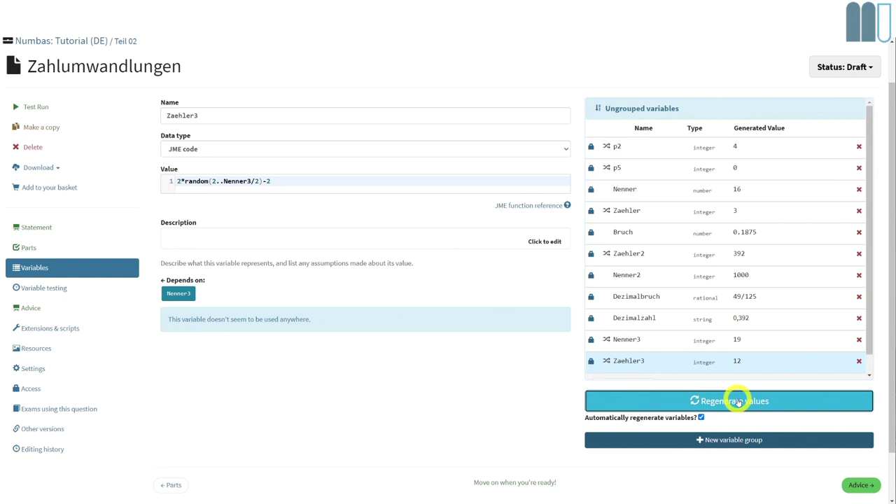
Add a variable named Bruch3 with the value Zaehler3/Nenner3
scroll(651, 340, down, 2)
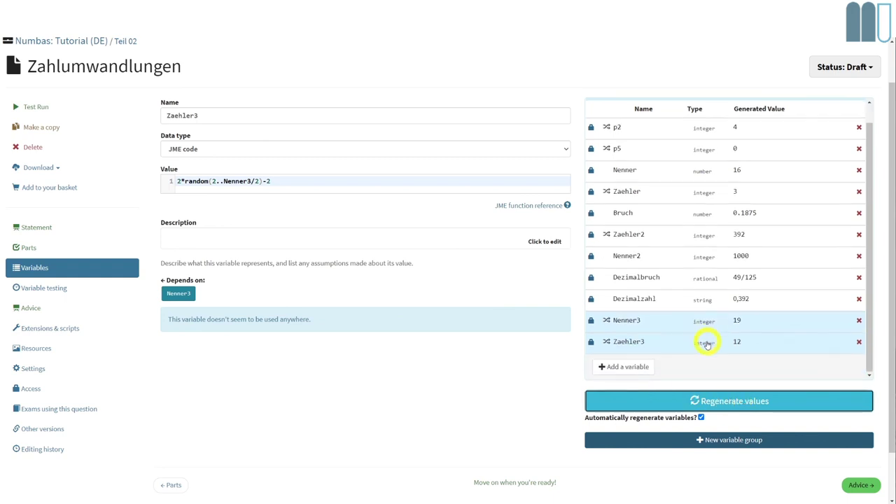
click(612, 321)
click(197, 67)
text(Bruch3)
click(206, 135)
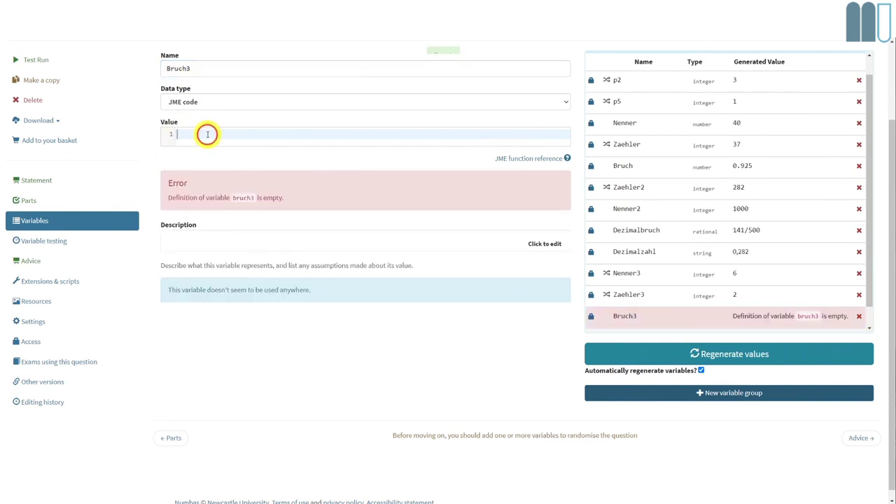
text(Zaehler3)
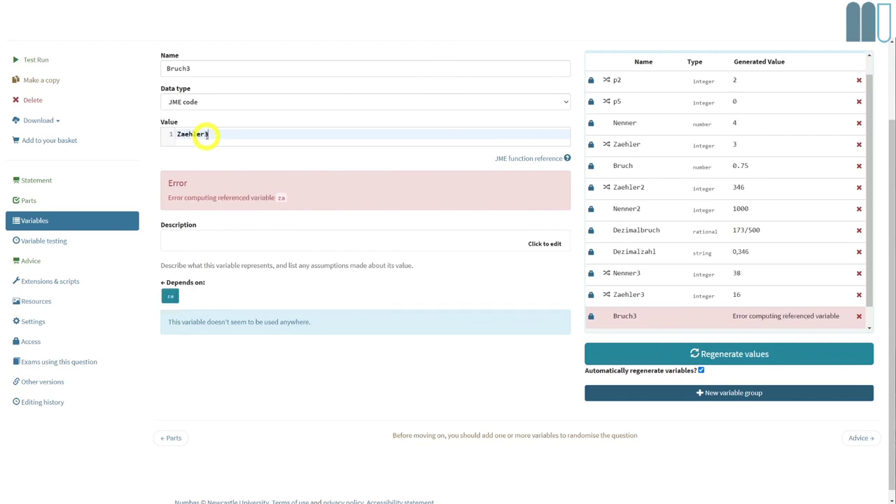
text(/Nenner)
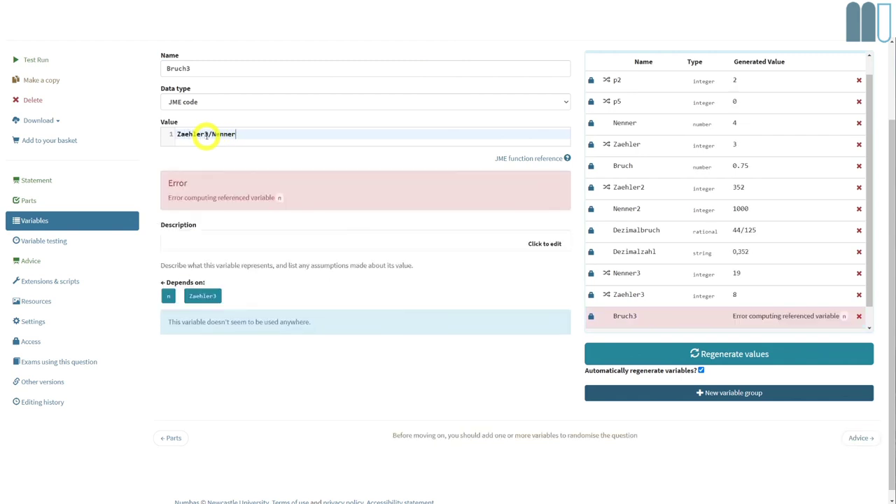
text(3)
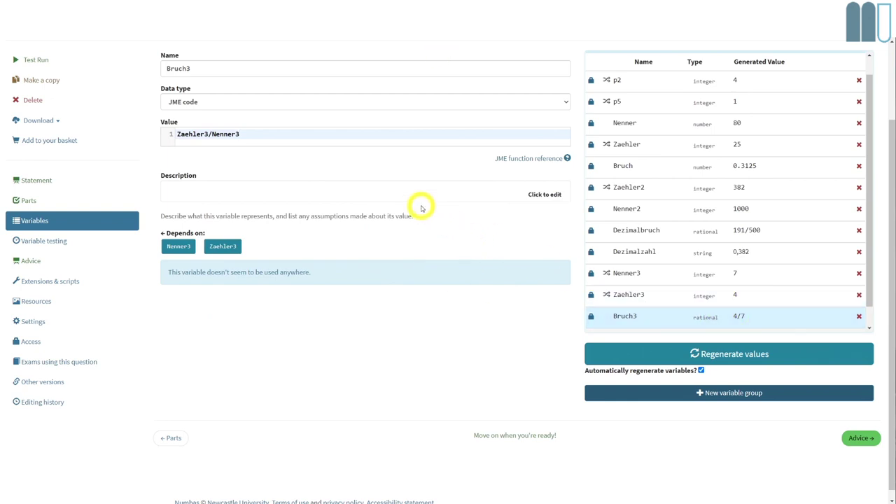
Add another variable after Bruch3 and name it Bruchrund
scroll(392, 203, up, 1)
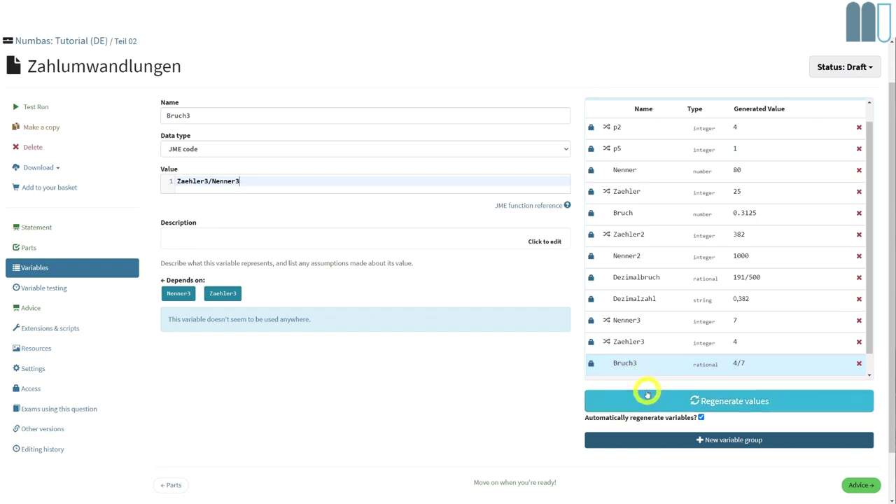
scroll(640, 370, down, 1)
click(634, 370)
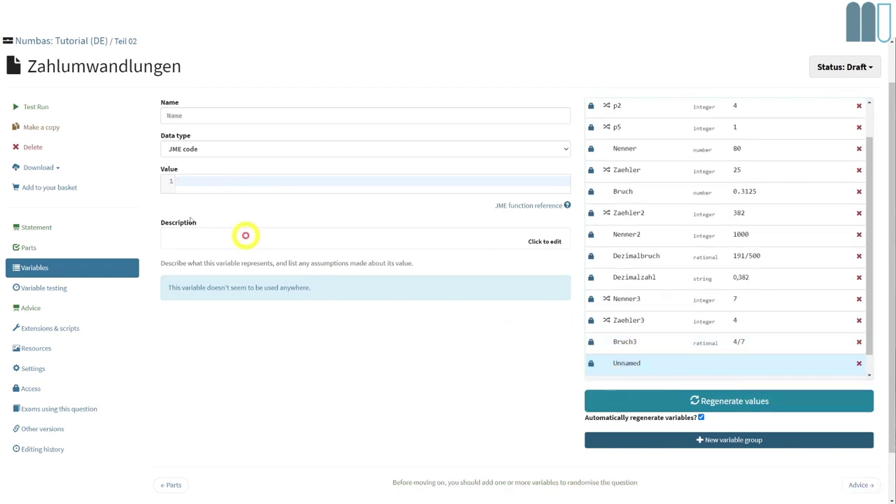
click(186, 119)
text(gg)
key(BackSpace)
key(BackSpace)
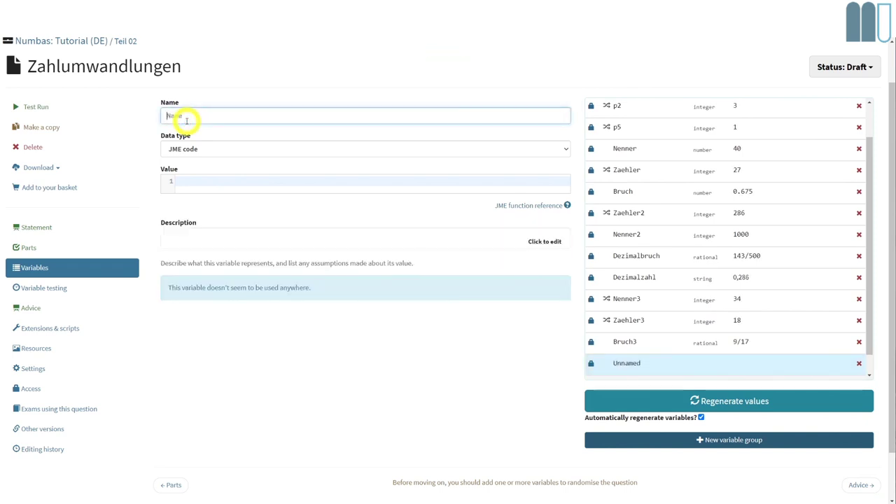
text(Bruch)
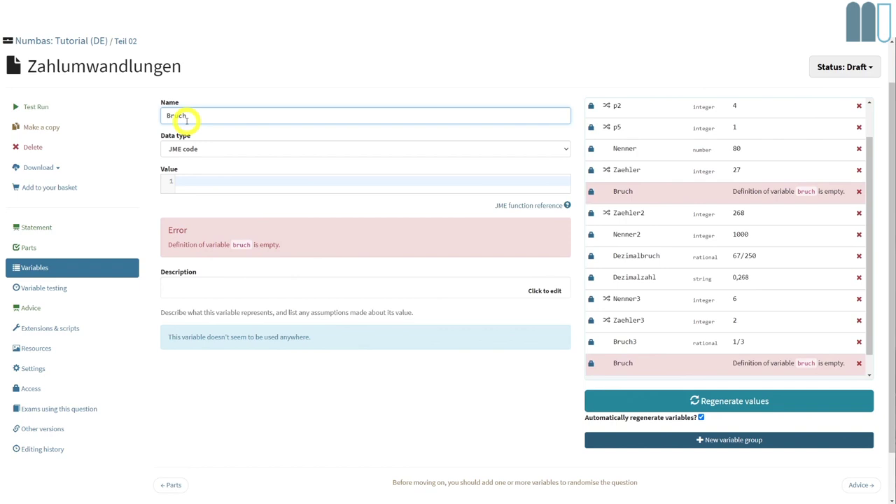
text(-r)
text(u)
key(BackSpace)
key(BackSpace)
key(BackSpace)
text(rund)
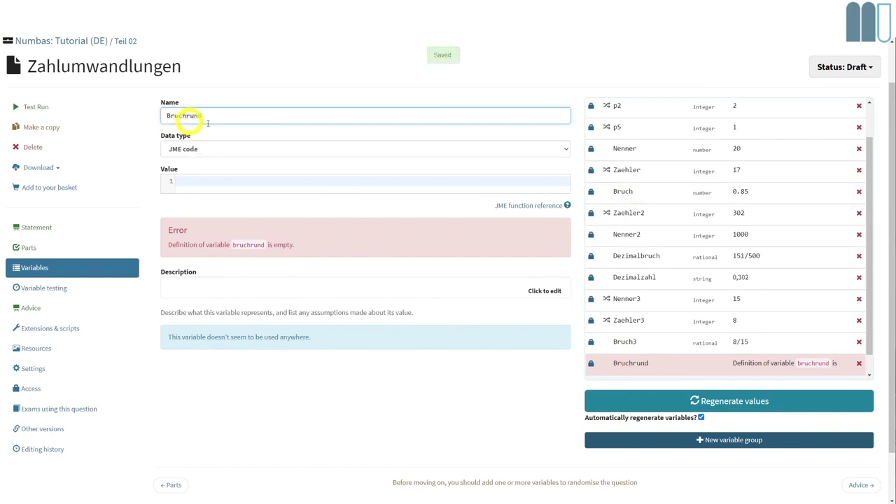
Define Bruchrund's value as precround(Bruch3,4)
click(236, 181)
text(p)
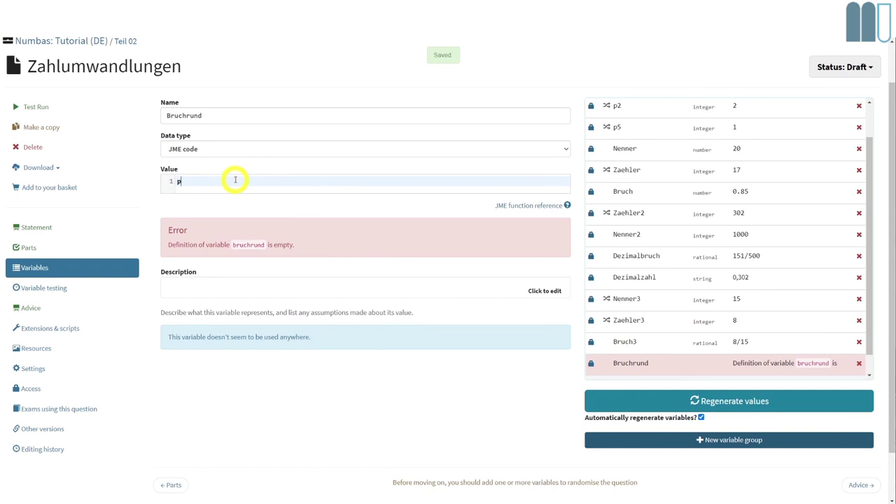
text(recroun)
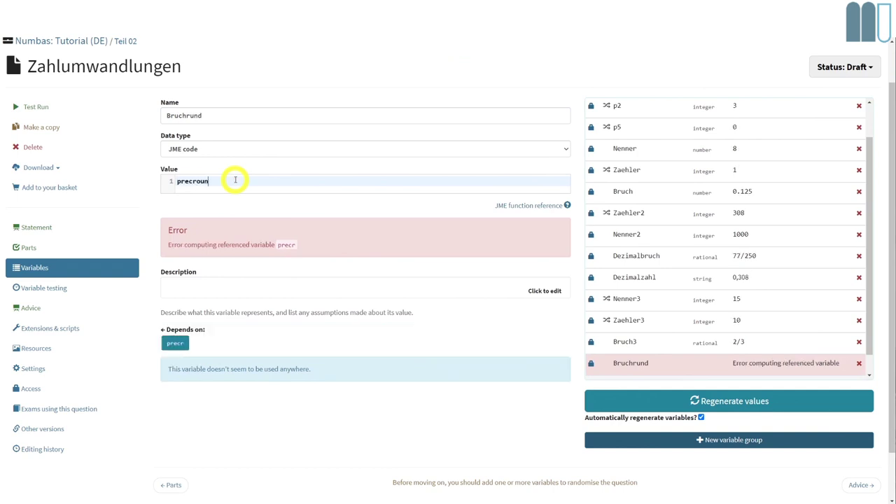
text(d()
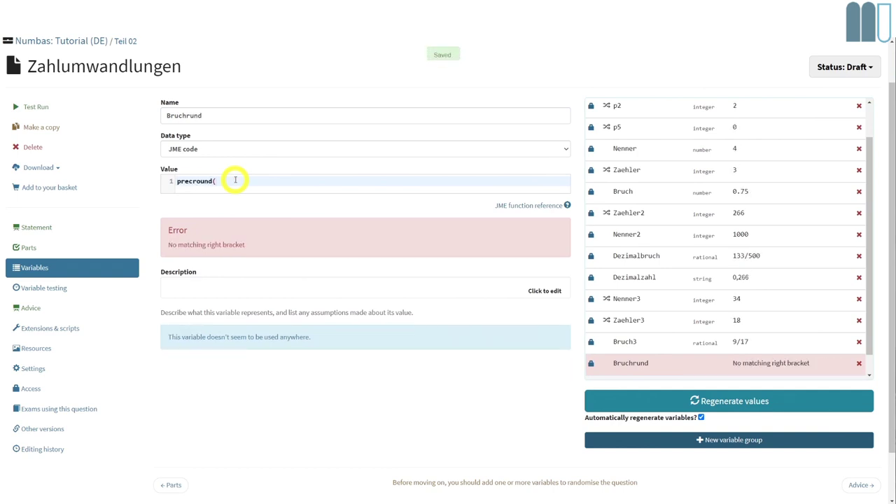
text(Bruch3,4)
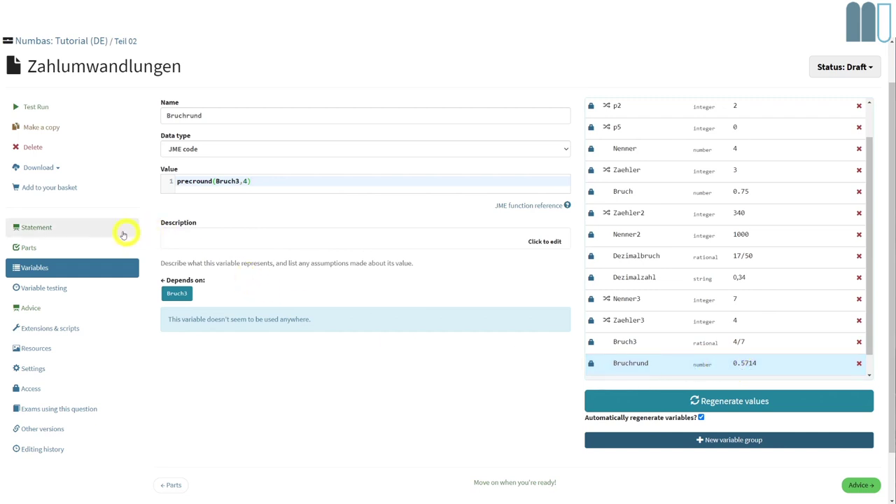
Duplicate part a) of the question to create part c)
click(37, 251)
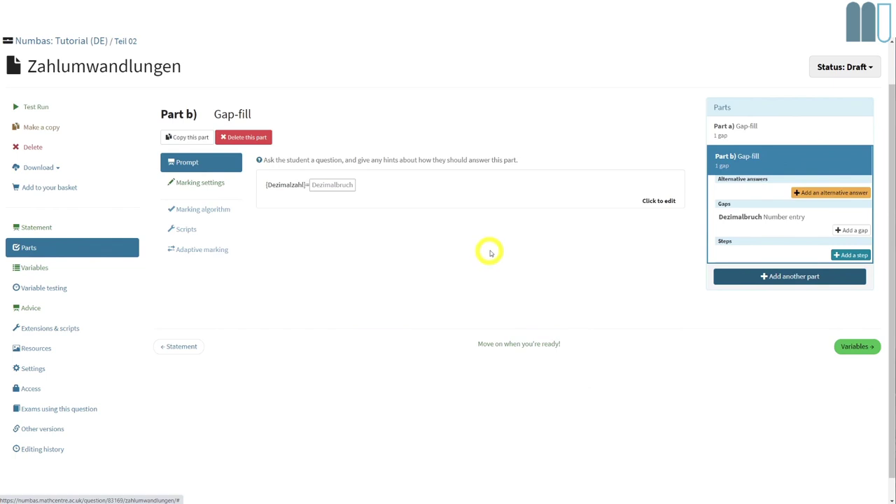
click(782, 130)
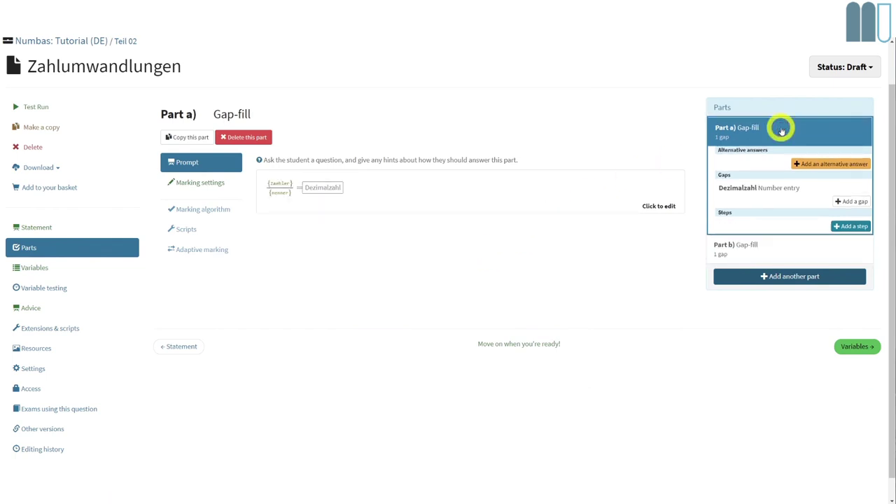
click(187, 137)
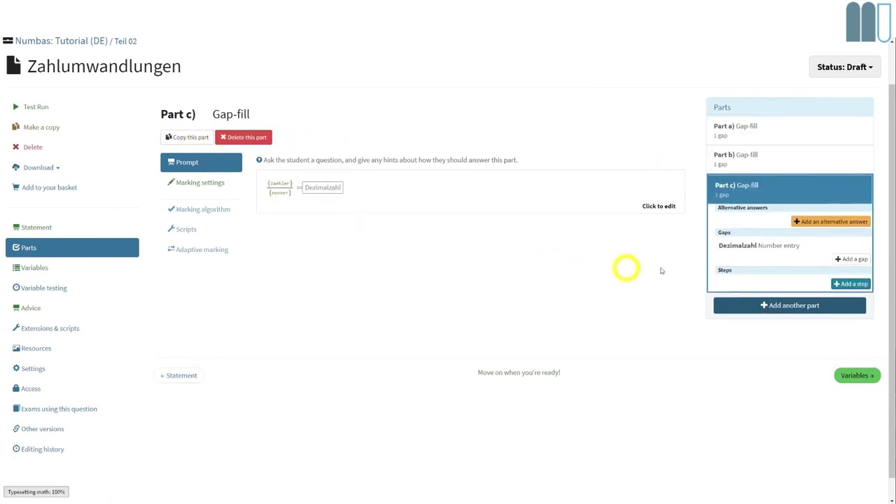
Change the fraction in part c)'s prompt to use the variables Zaehler3 and nenner3
click(287, 189)
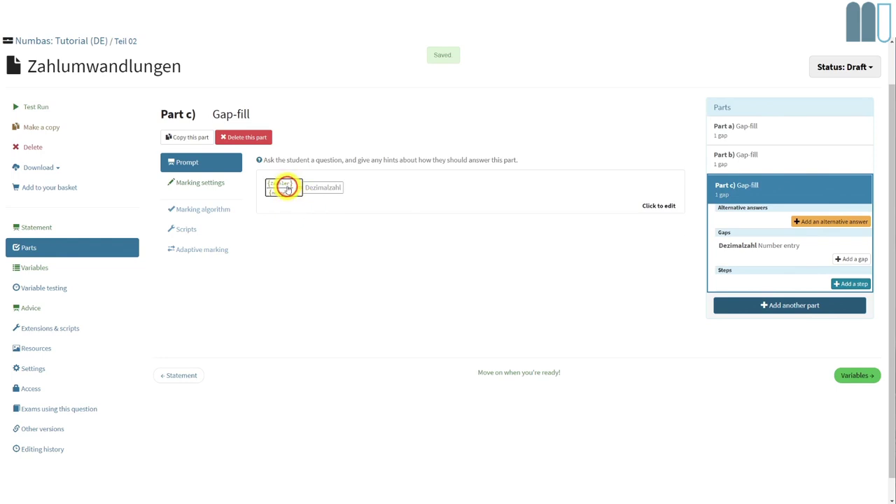
click(324, 220)
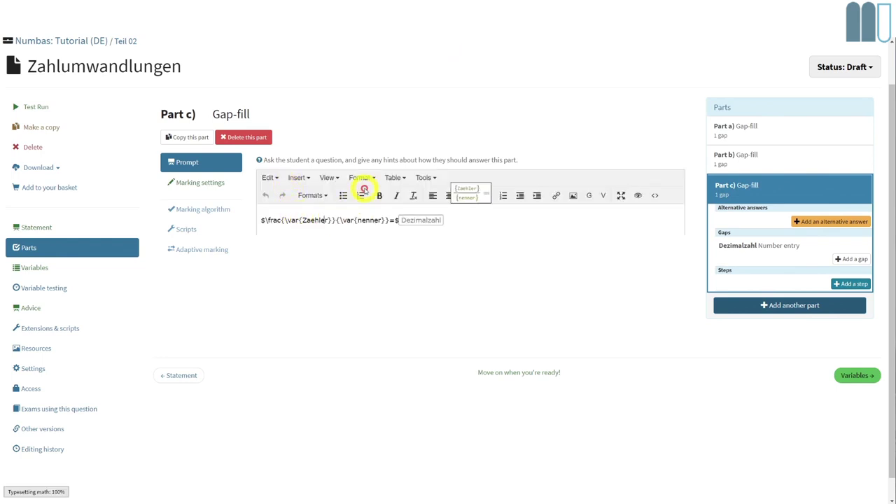
text(3)
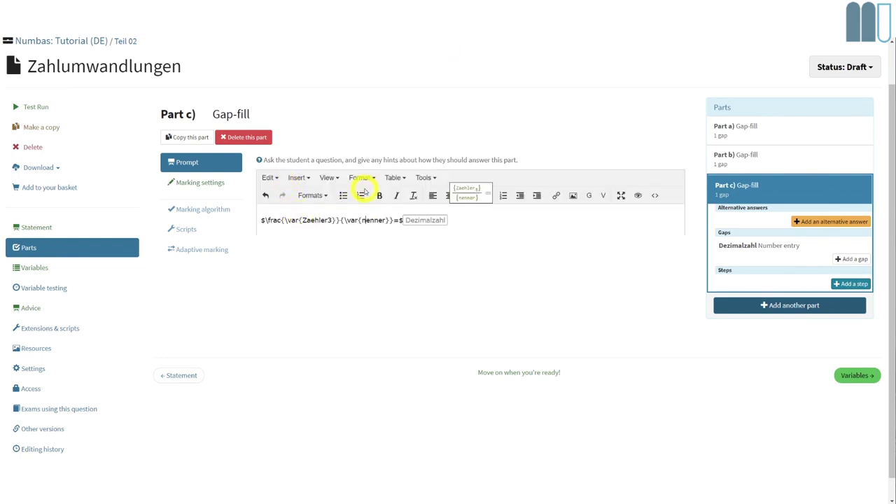
key(Right)
key(Right)
key(Right)
key(Right)
key(Right)
text(3)
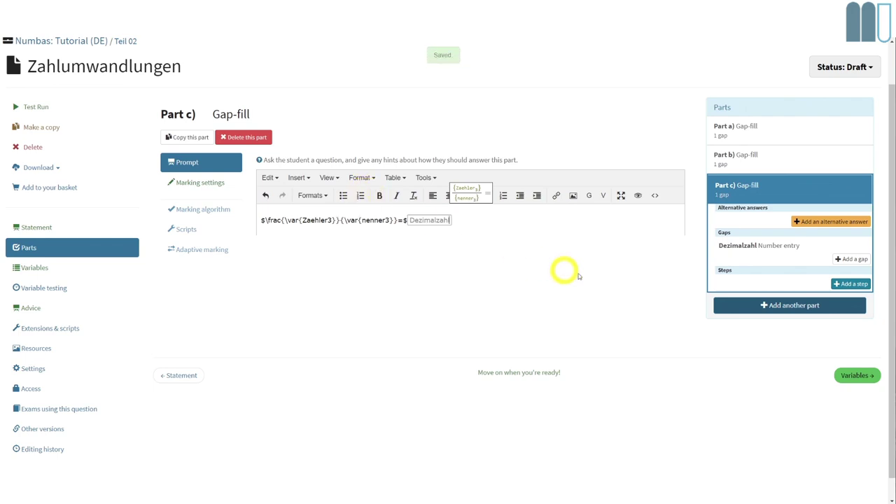
Set the accepted values of part c)'s Dezimalzahl gap to minimum Bruchrund-0.0005 and maximum Bruchrund+0.0005
click(735, 247)
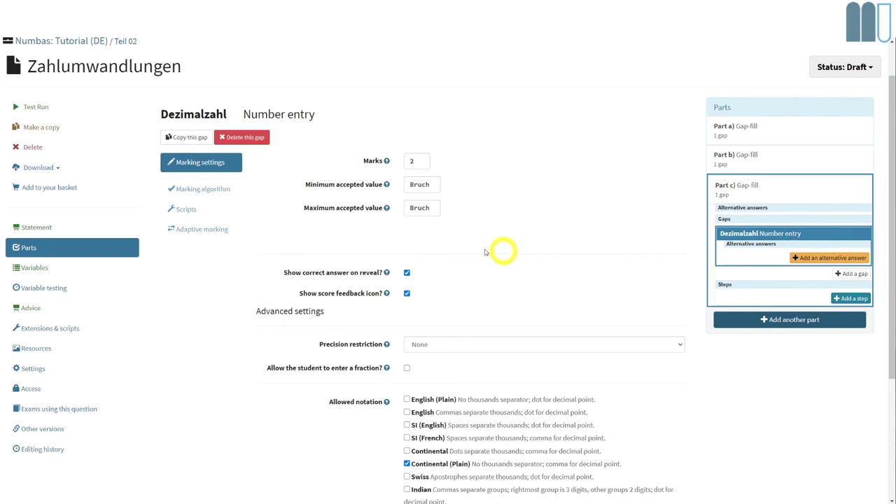
click(763, 188)
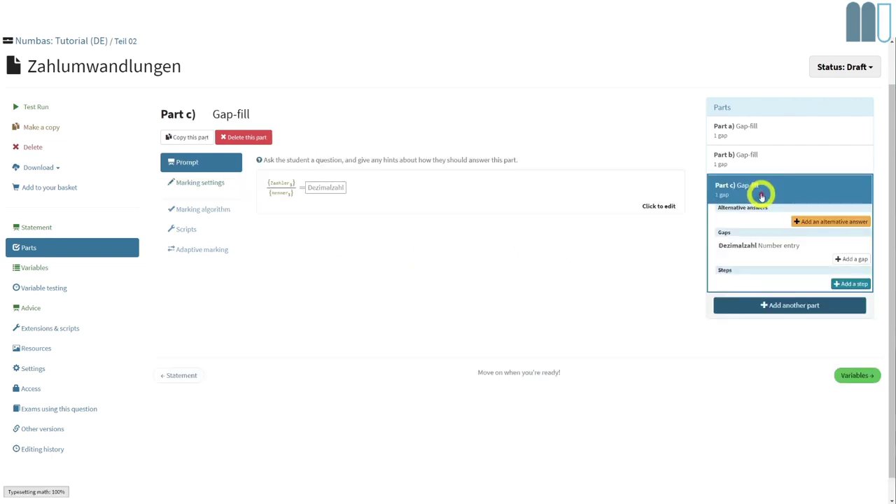
click(754, 246)
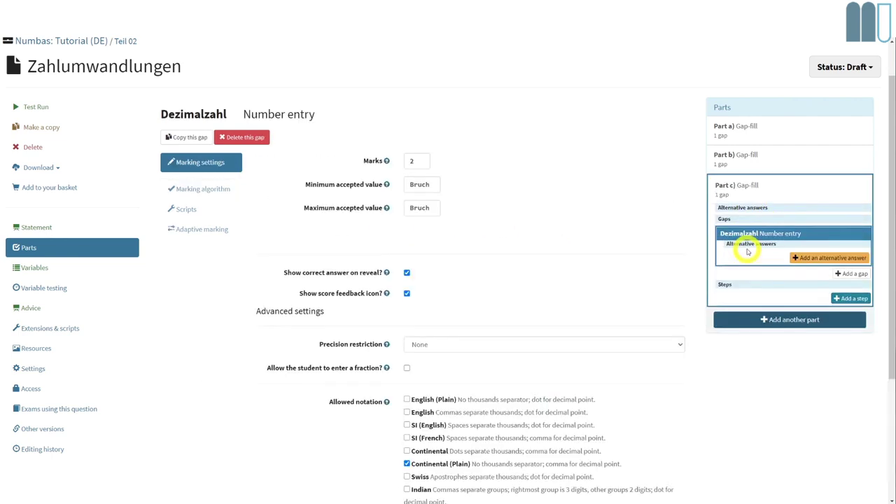
click(432, 185)
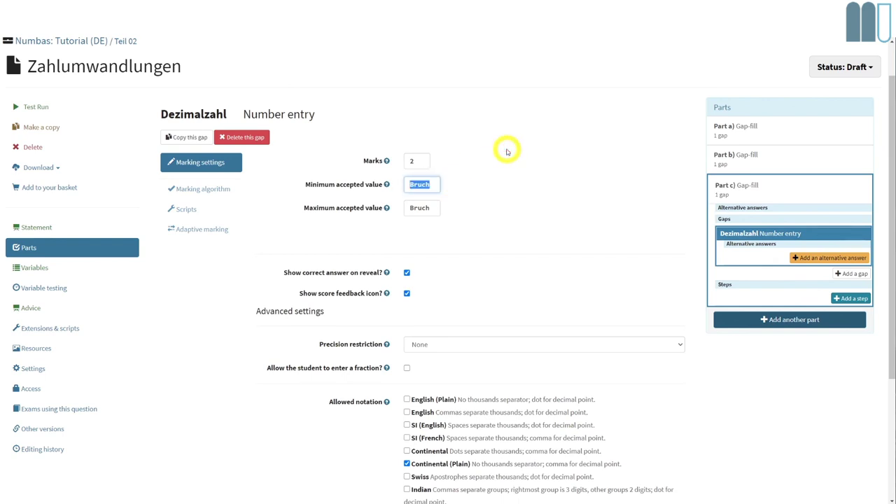
text(B)
key(Tab)
text(B)
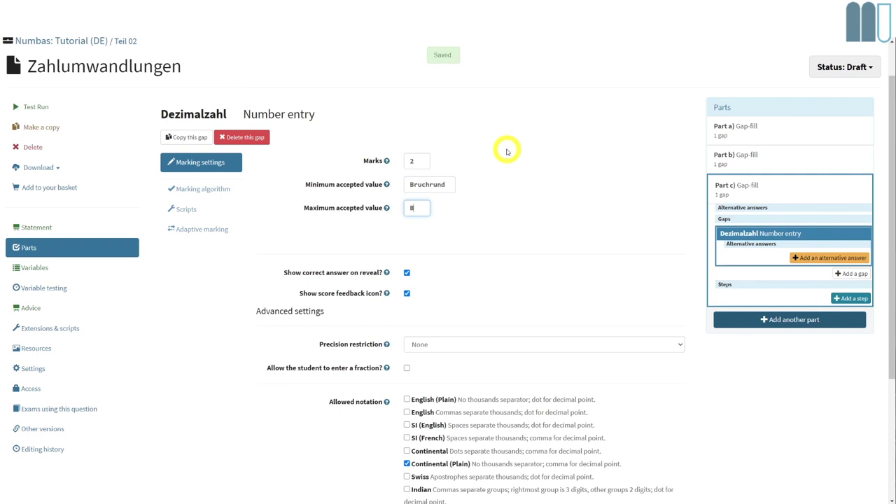
text(ruchrund+)
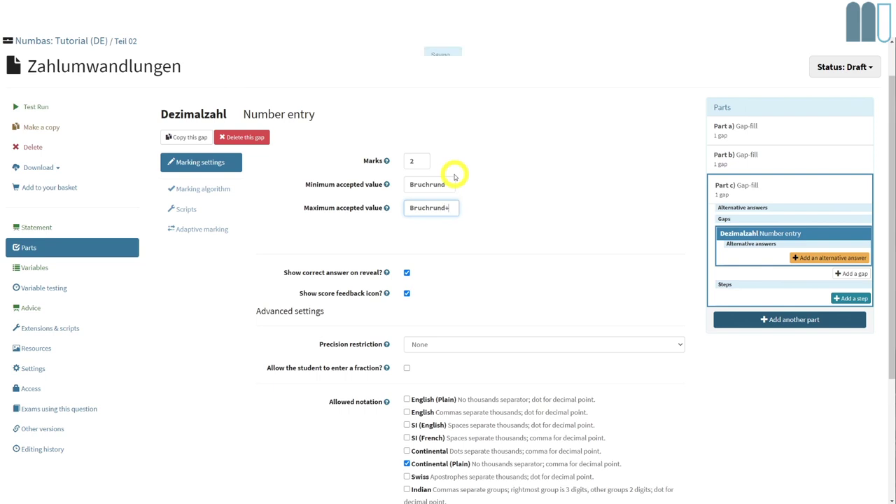
text(0.0005)
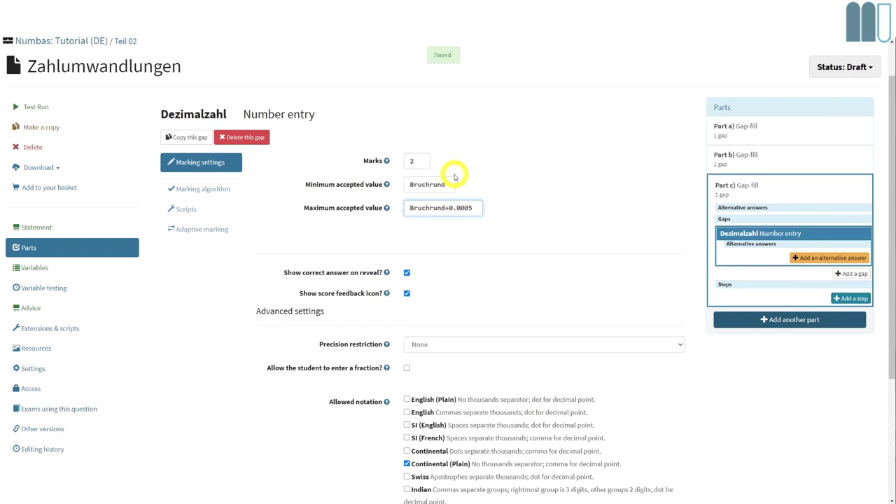
click(446, 184)
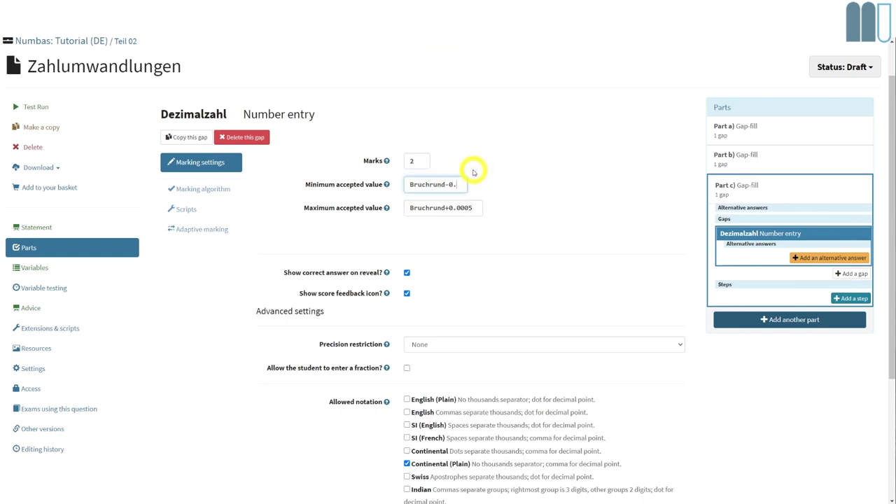
text(-0.000)
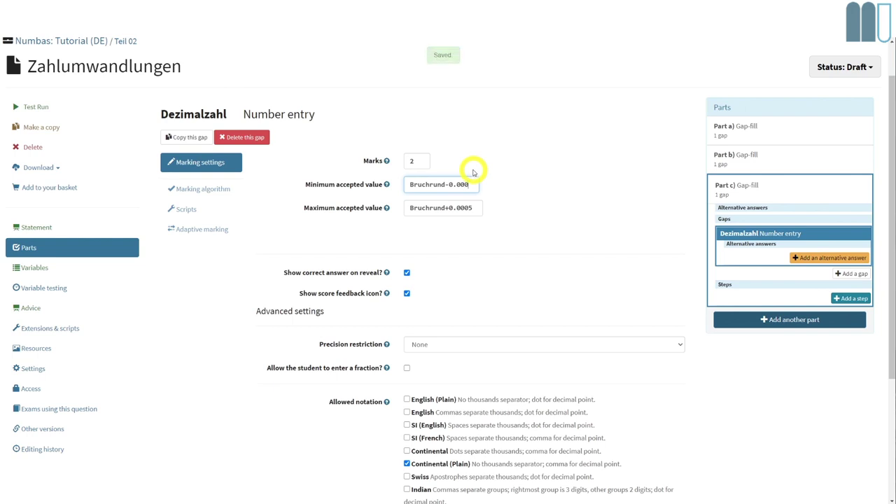
text(5)
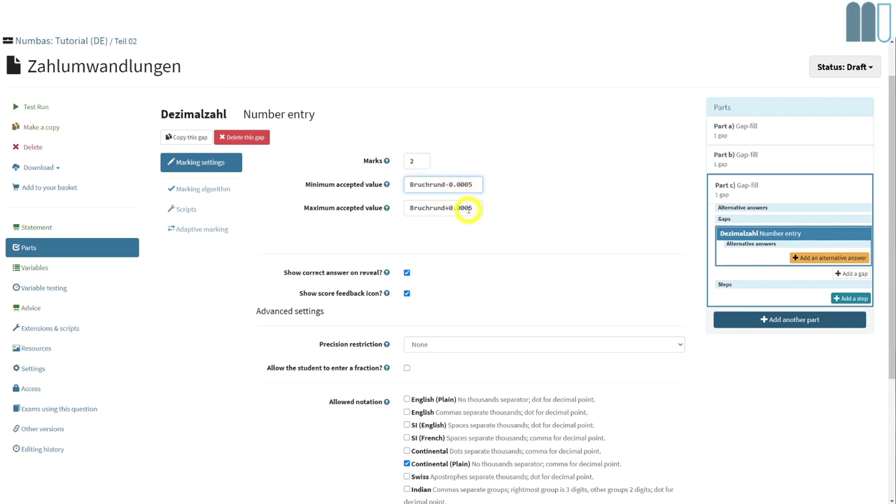
Restrict the gap's precision to 3 decimal places without required trailing zeros, giving 50% partial credit for wrong precision
click(426, 345)
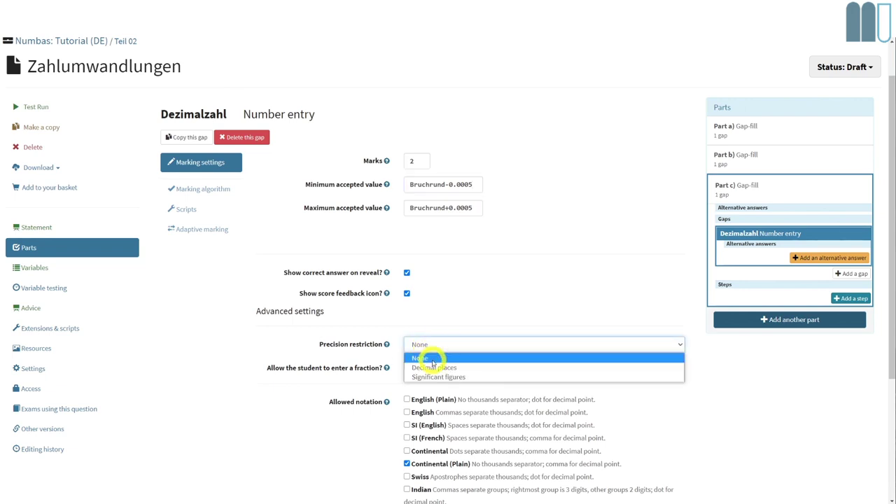
click(432, 364)
click(413, 367)
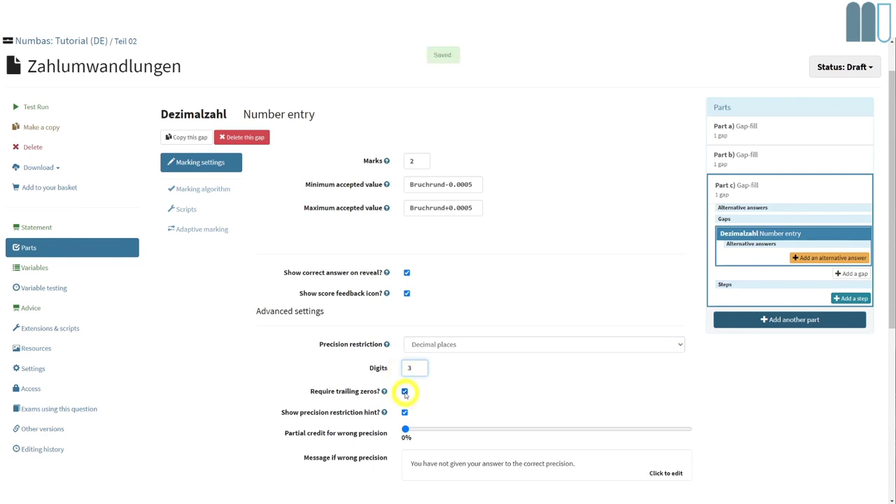
click(405, 392)
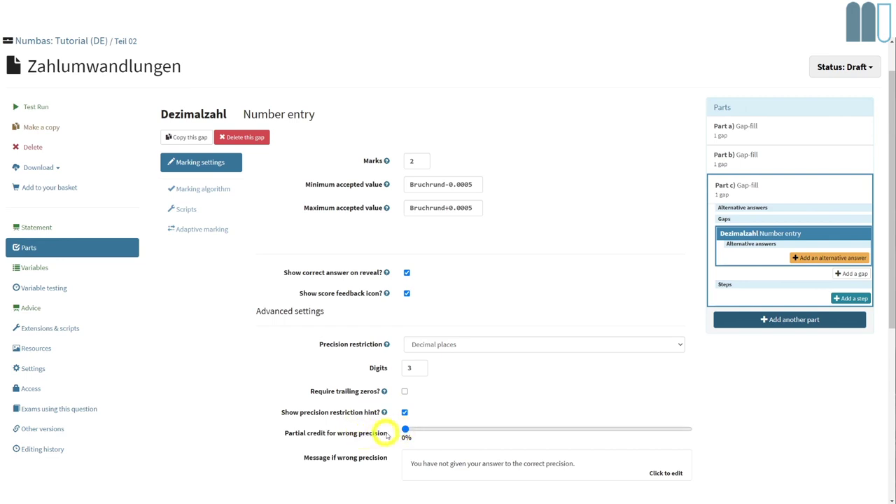
drag(405, 432, 536, 434)
Review the gap's remaining marking settings, including allowed notation and answer style, and check the definition of Bruchrund
scroll(476, 371, down, 1)
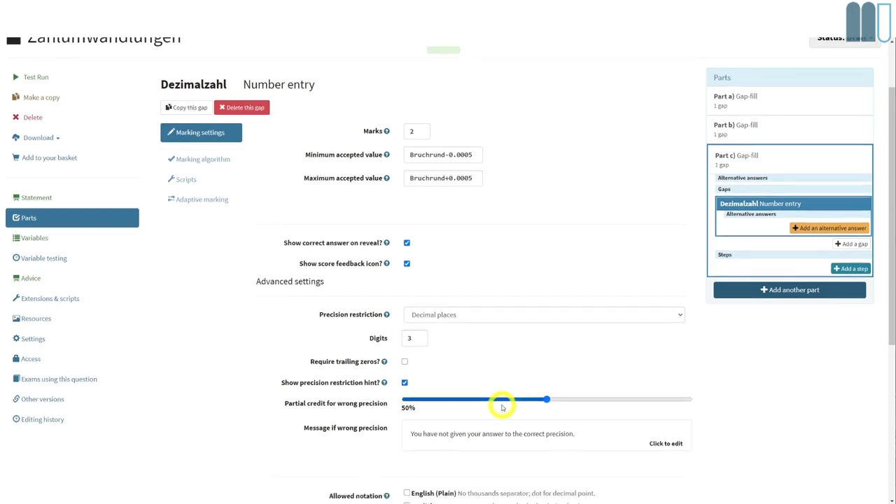
scroll(455, 362, down, 1)
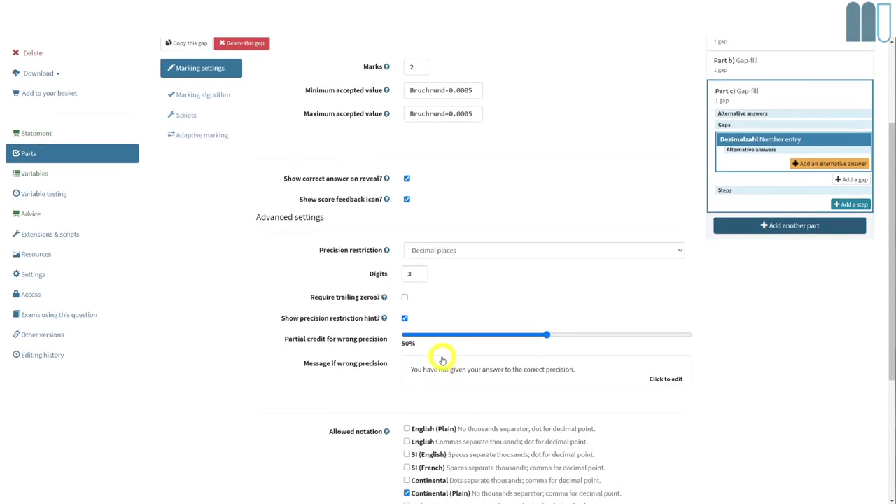
scroll(426, 413, down, 1)
scroll(448, 420, down, 2)
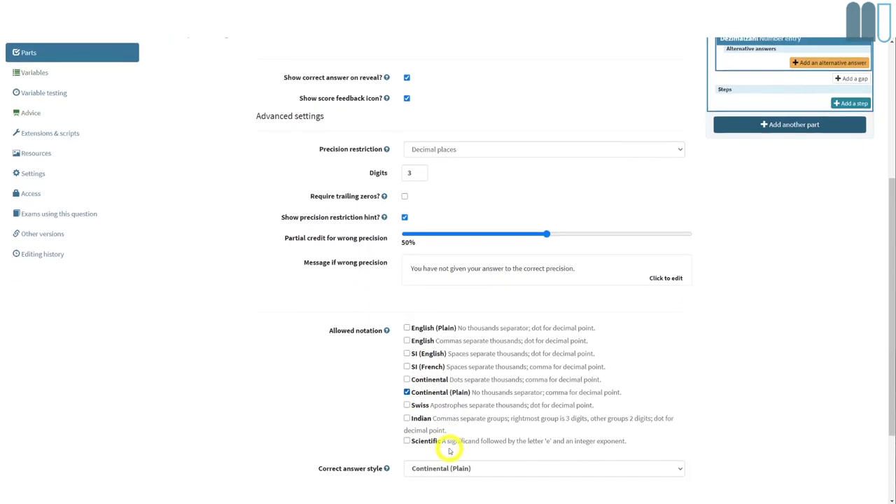
scroll(446, 438, up, 1)
scroll(446, 431, up, 3)
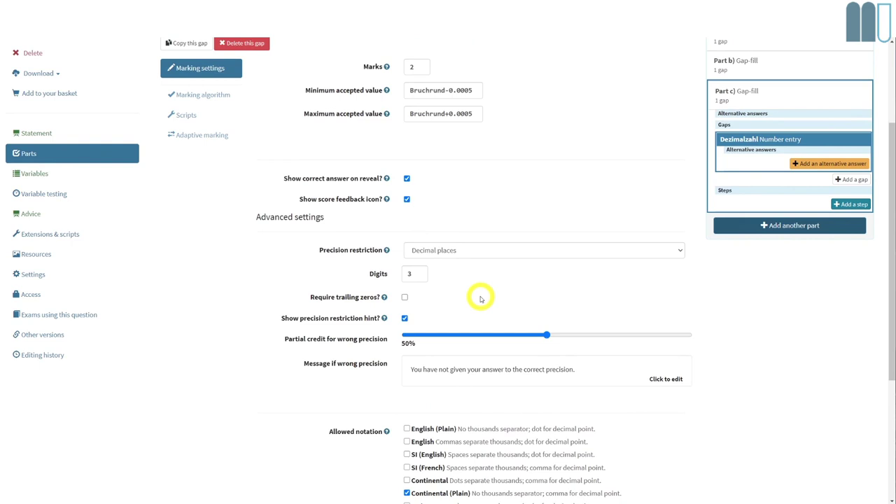
scroll(483, 299, up, 3)
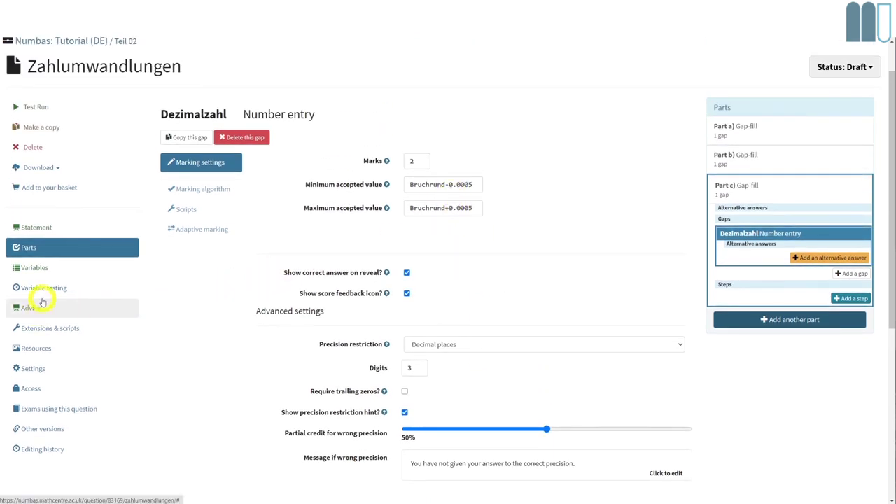
click(36, 273)
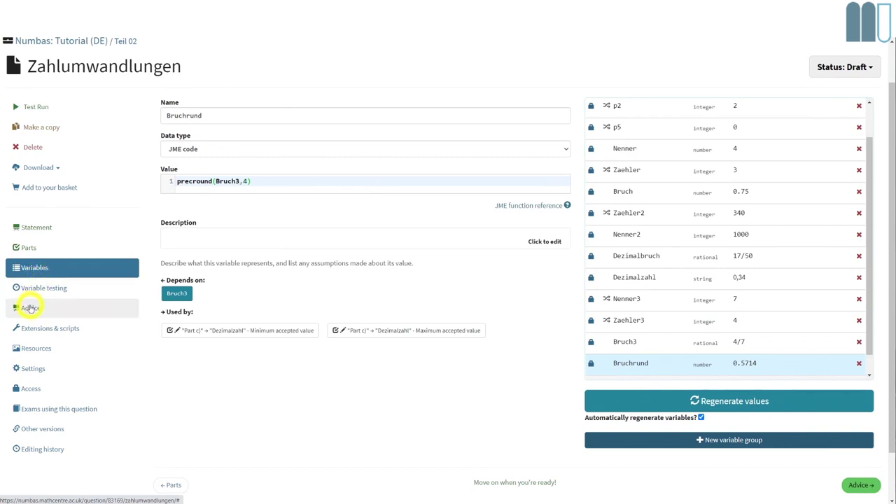
Rename part c)'s Dezimalzahl gap to Gerundet
click(26, 251)
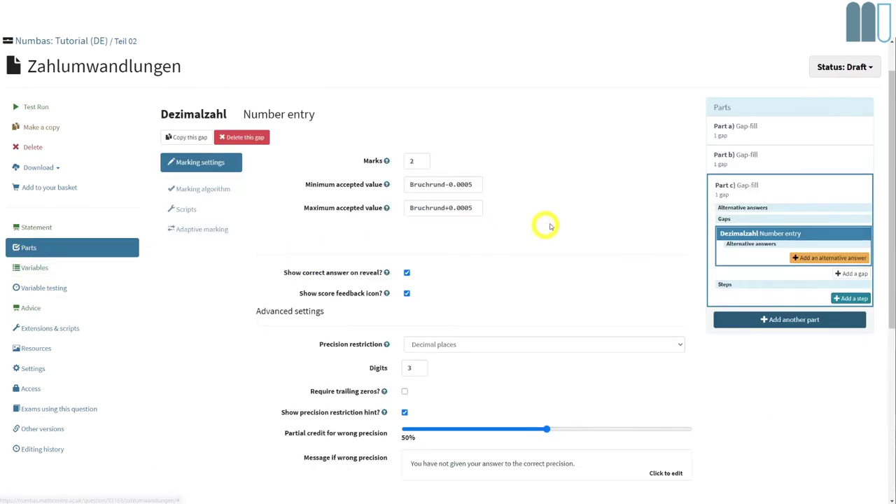
click(757, 193)
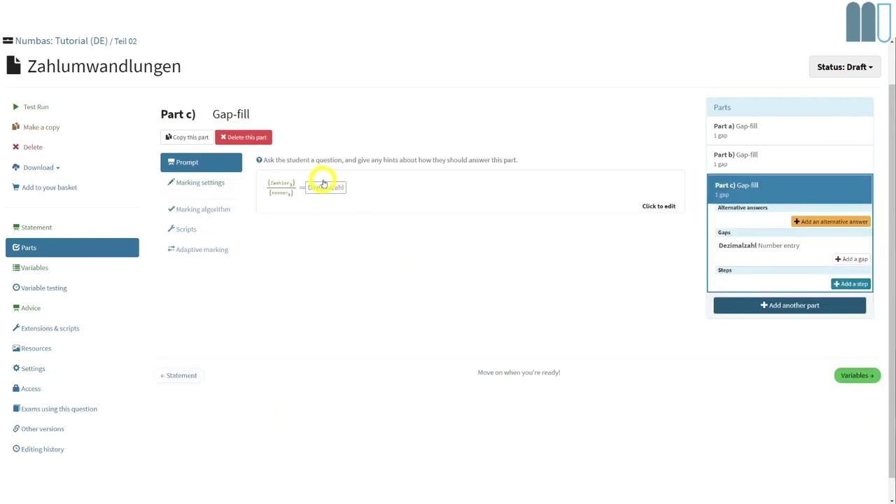
click(776, 253)
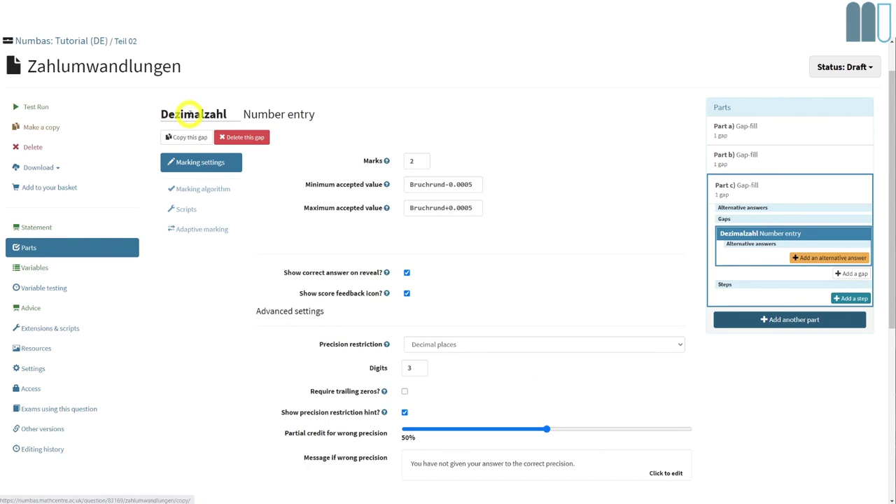
drag(226, 114, 157, 106)
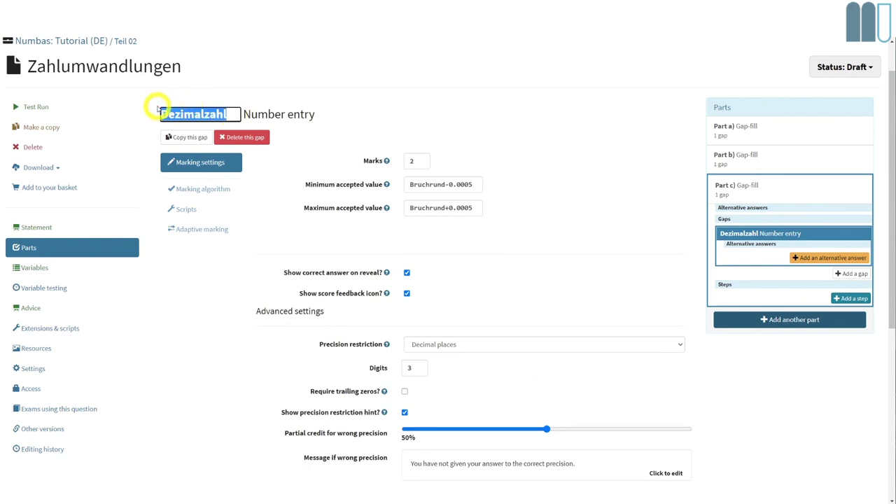
text(Gertundet)
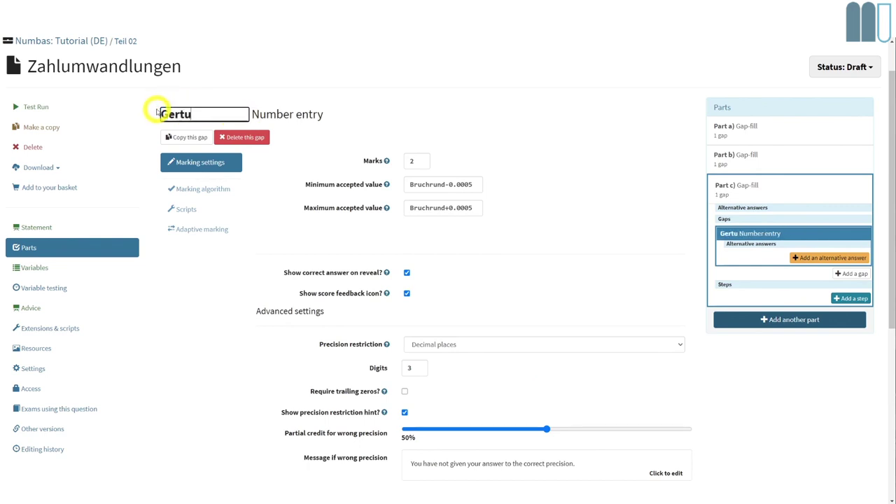
key(Left)
key(Left)
key(Left)
key(Left)
key(Left)
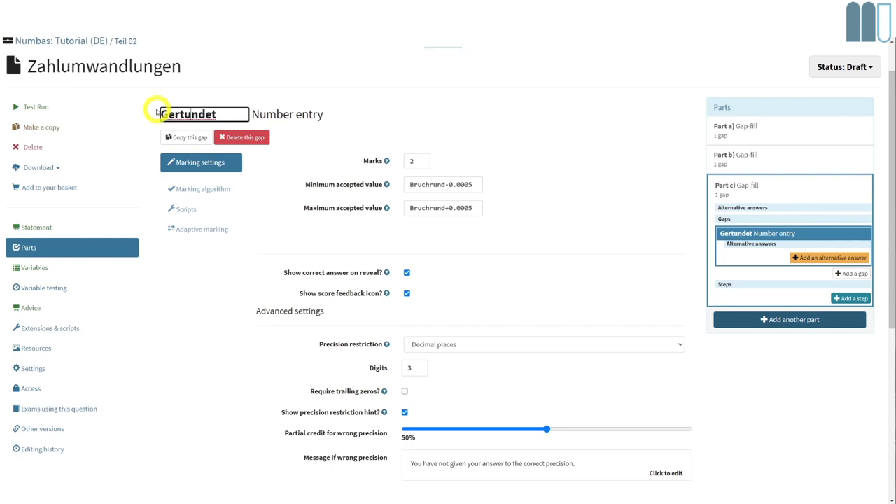
key(BackSpace)
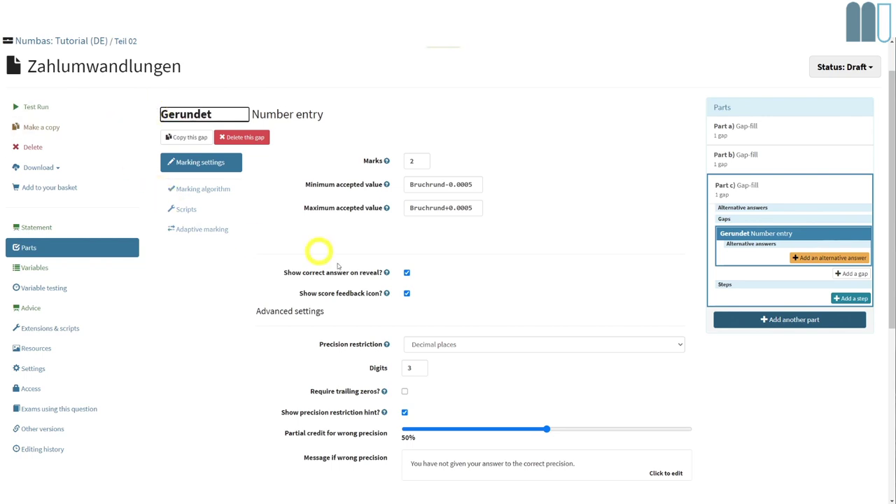
Preview part c)'s prompt with the variable values filled in
click(797, 187)
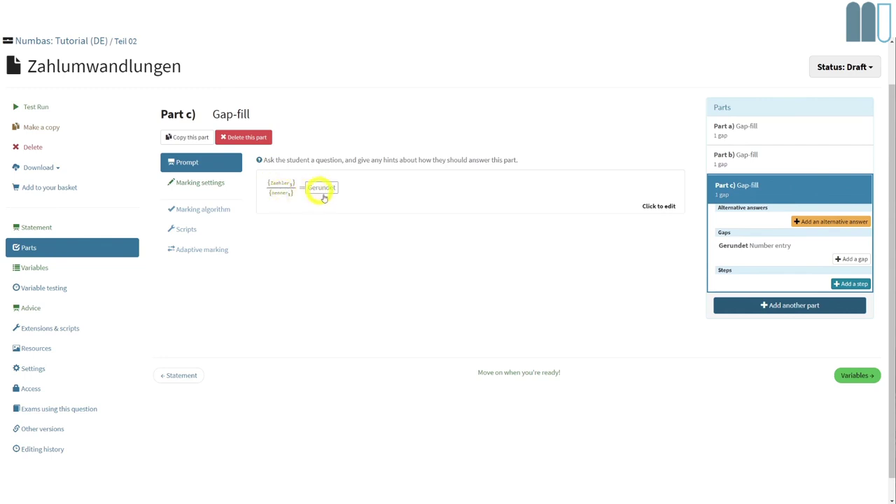
click(422, 205)
click(333, 178)
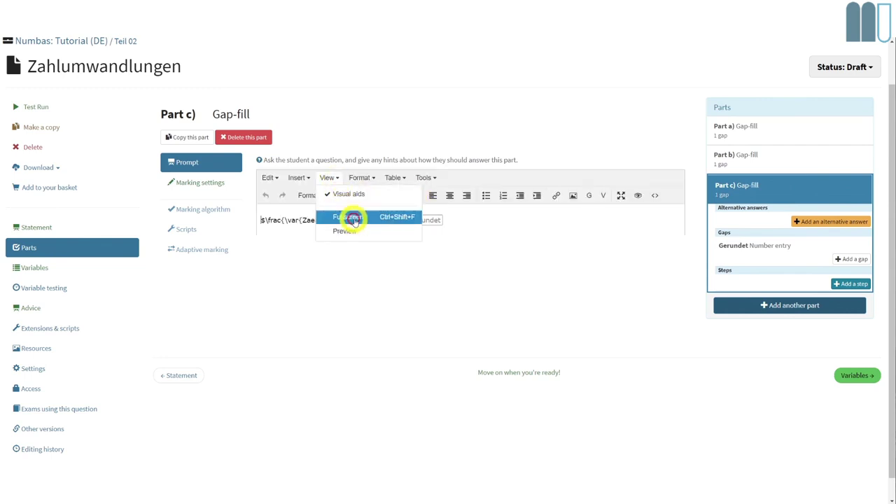
click(345, 232)
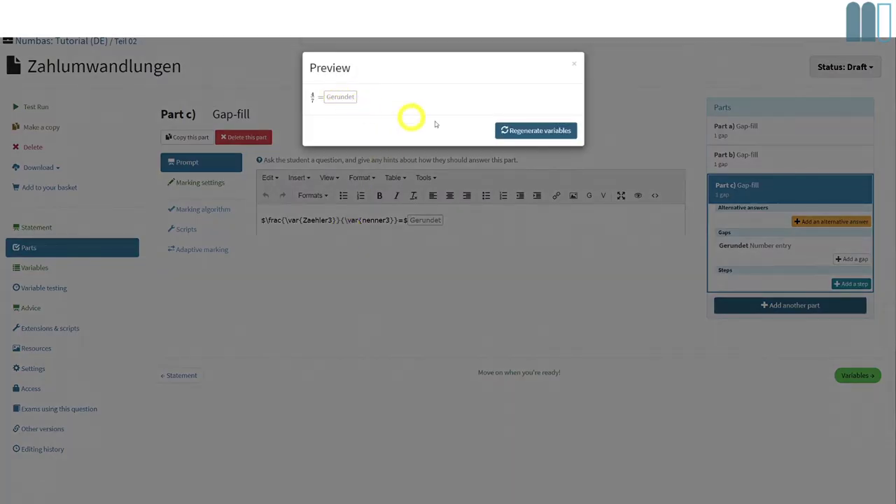
click(576, 65)
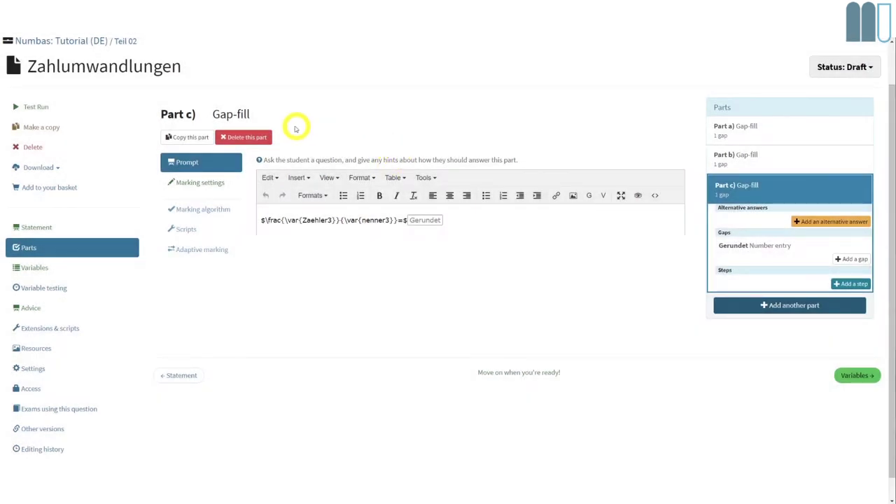
Start a test run of the question and calculate part c)'s fraction 20 ÷ 38 in the calculator app
click(41, 108)
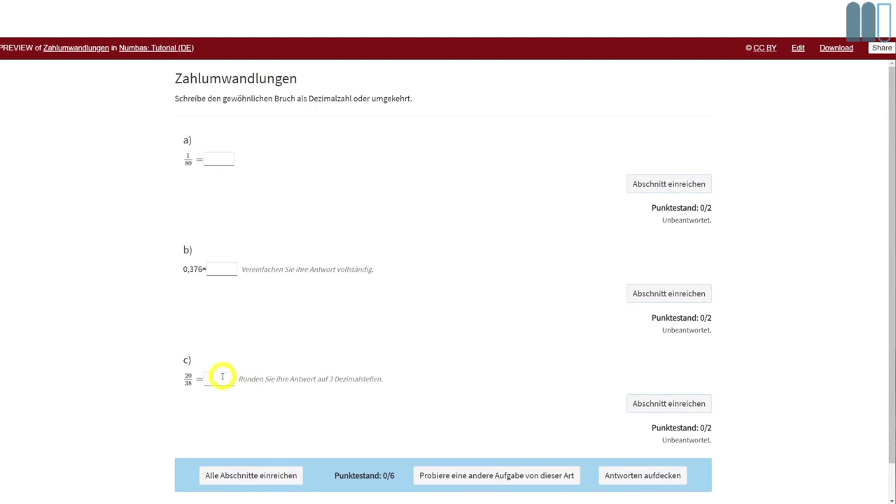
click(88, 503)
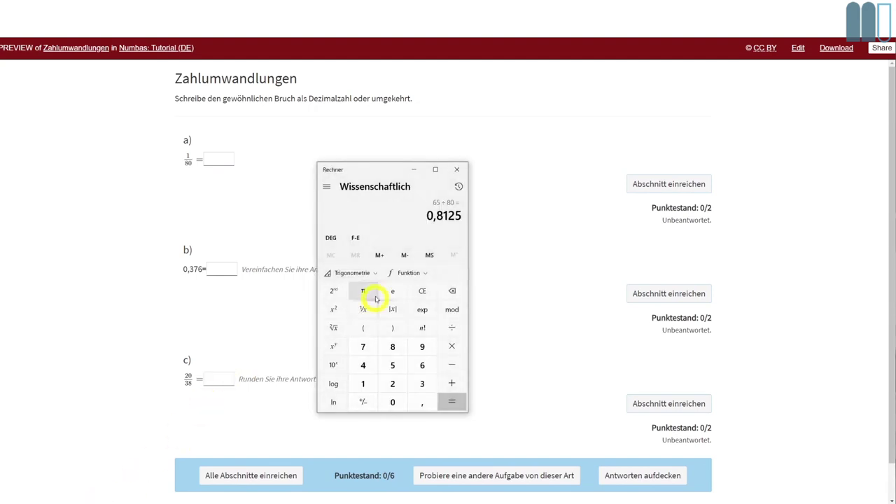
click(392, 383)
click(397, 403)
click(453, 327)
click(421, 383)
click(406, 354)
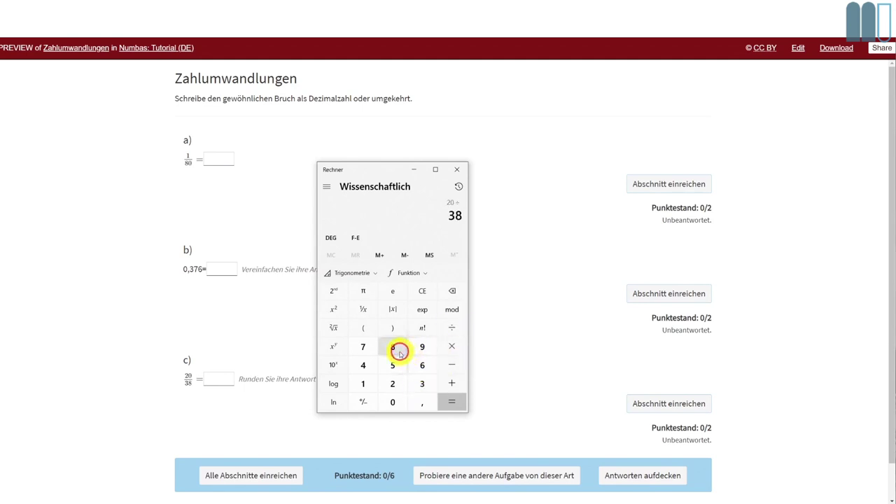
click(454, 401)
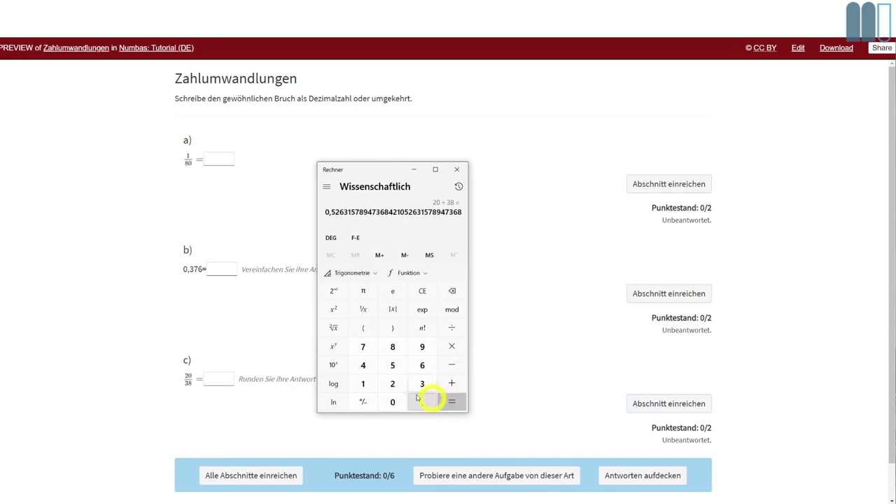
Test part c)'s marking in the preview by submitting 0,526 and then the wrongly rounded answer 0,527
click(219, 379)
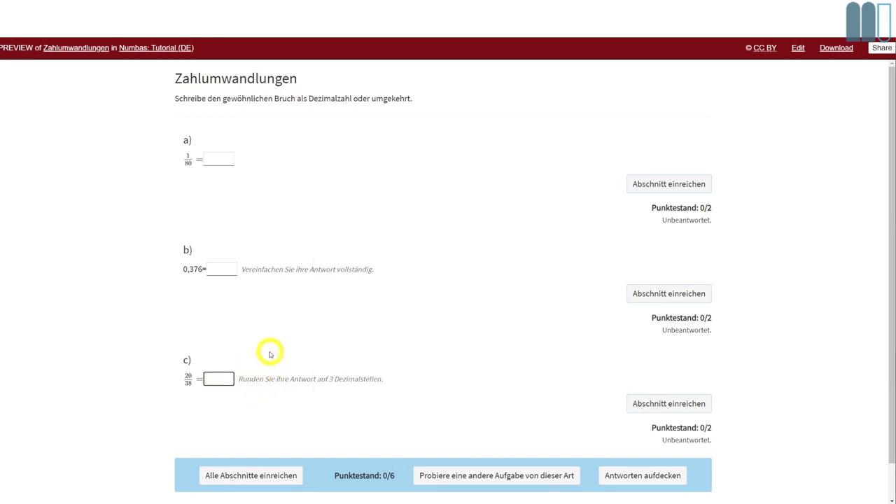
text(0,526)
click(700, 404)
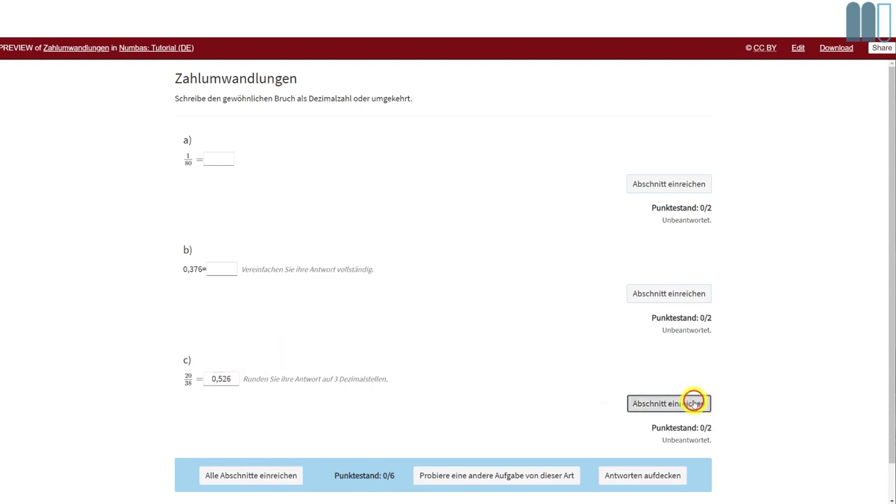
click(226, 378)
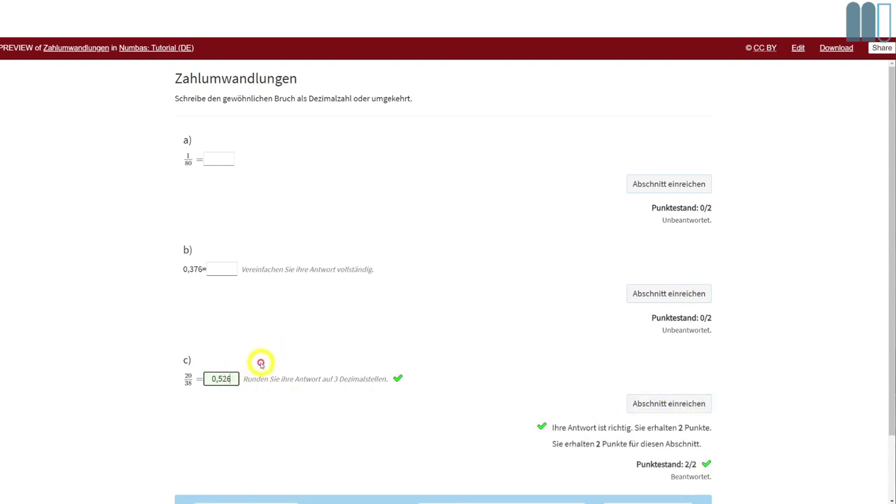
key(BackSpace)
text(7)
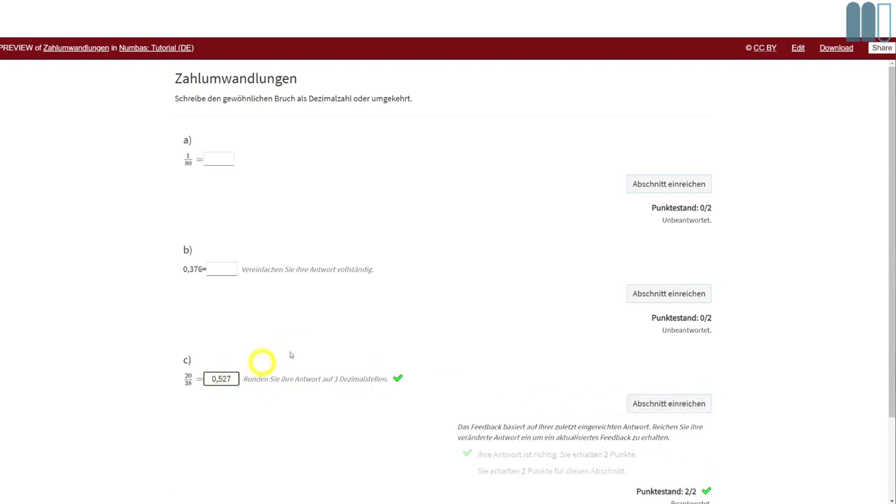
click(670, 403)
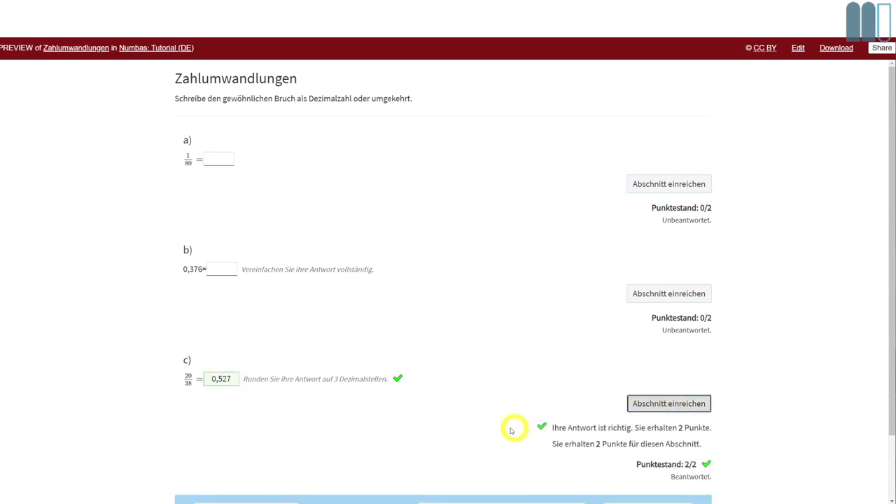
Check how part c) marks the answer 0,525 compared with 0,526 by submitting each
click(237, 378)
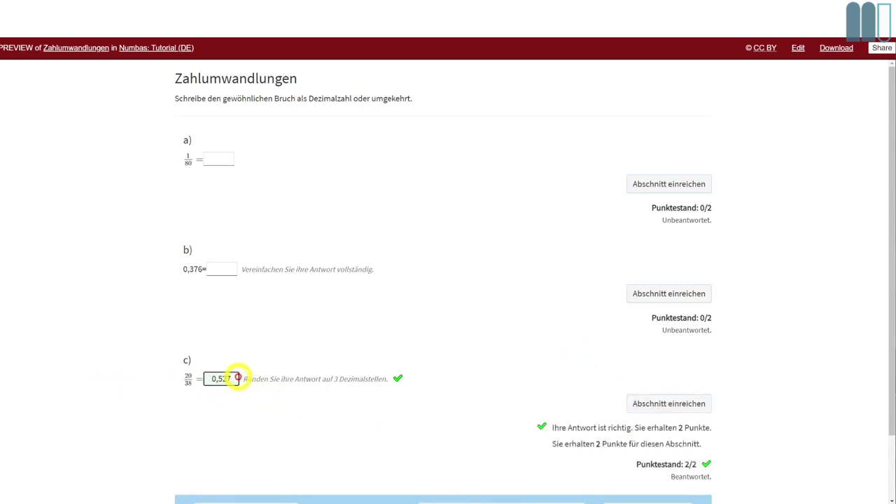
key(BackSpace)
text(5)
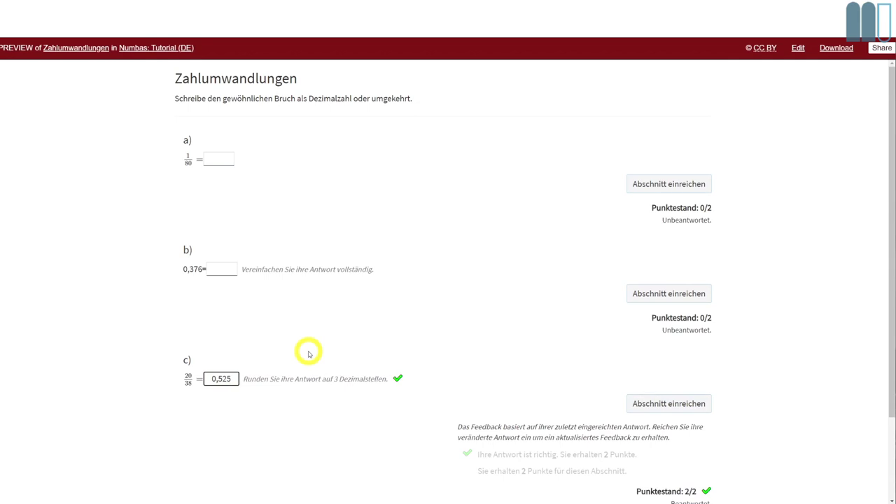
click(678, 404)
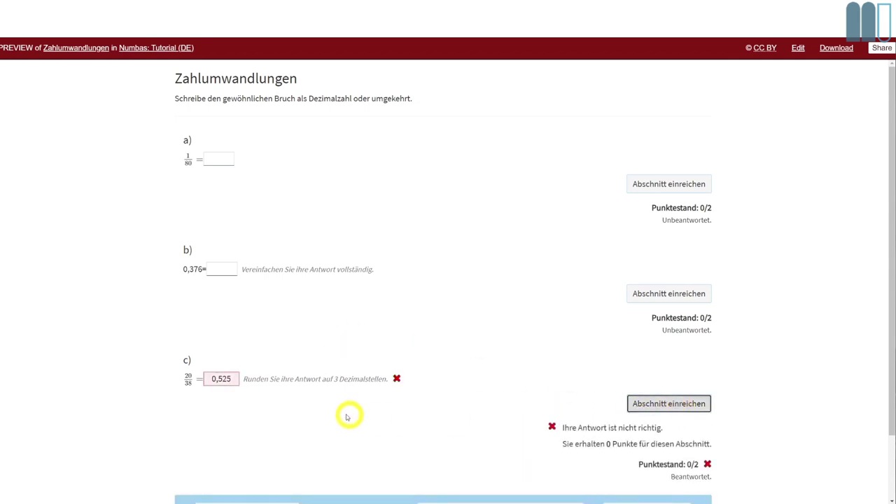
click(238, 378)
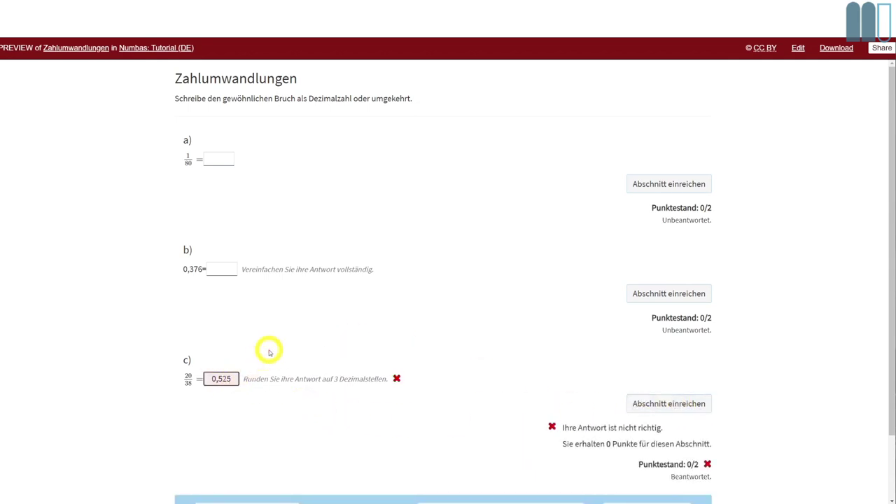
key(BackSpace)
text(6)
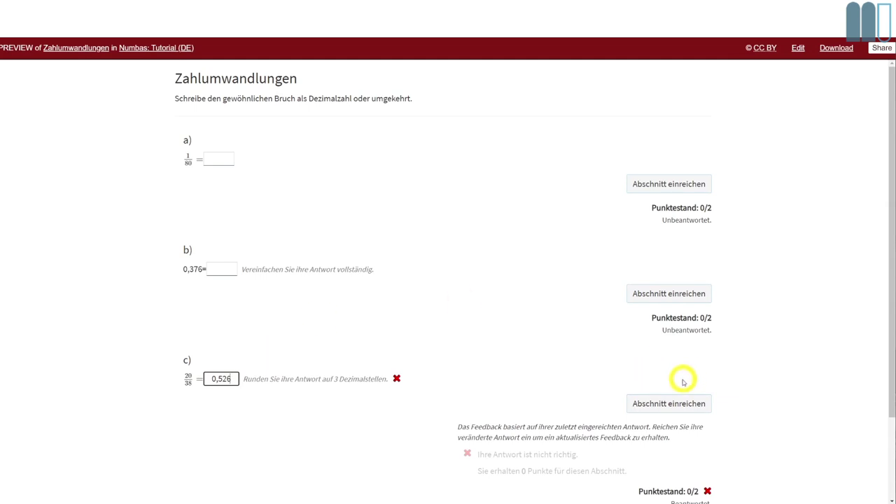
click(670, 403)
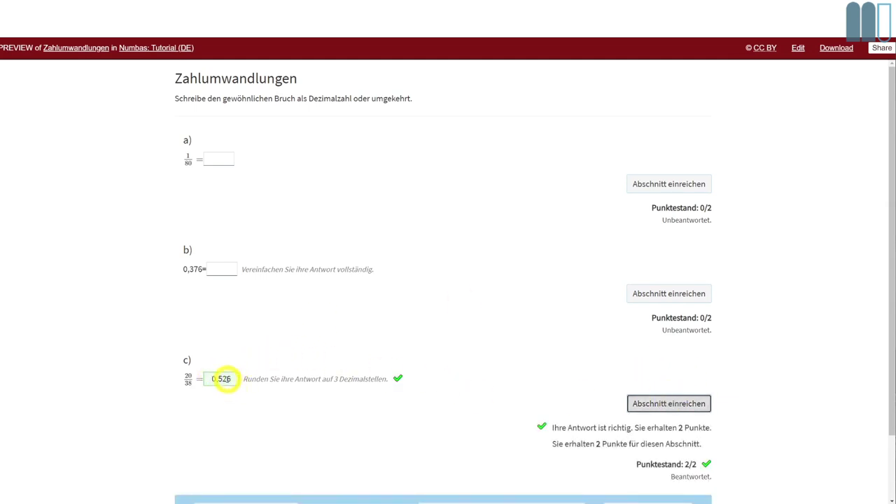
Resubmit 0,527 for part c), compare it with the calculator's quotient, and return to the question editor
click(225, 378)
key(BackSpace)
text(7)
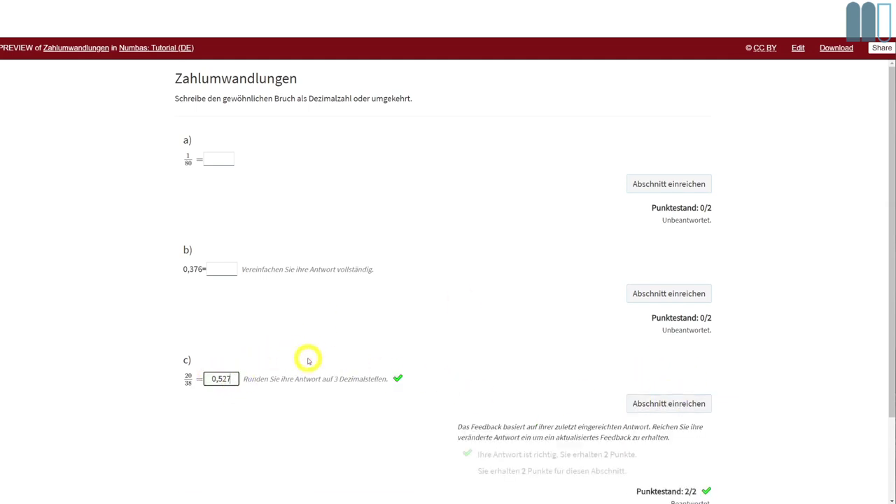
click(681, 406)
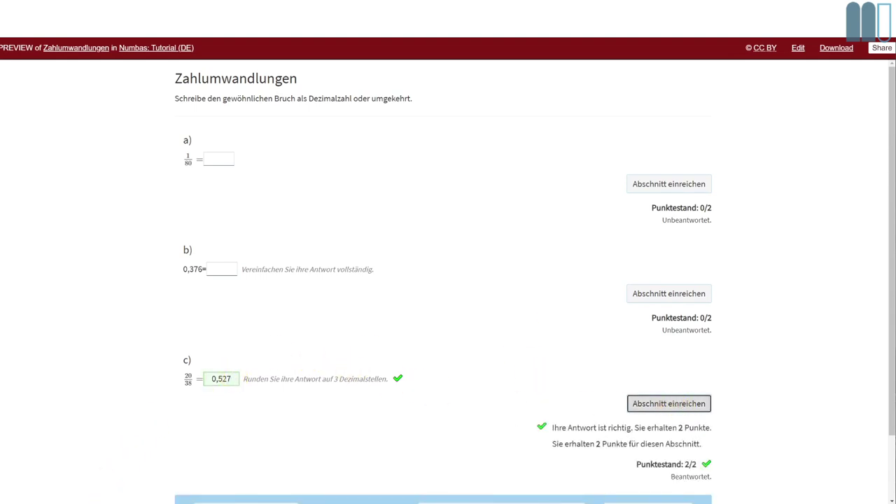
click(102, 501)
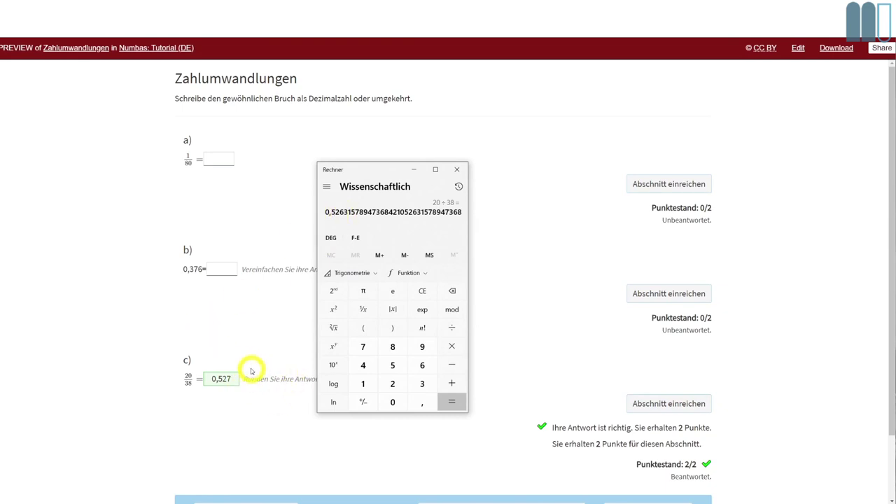
click(224, 372)
mouse_move(233, 373)
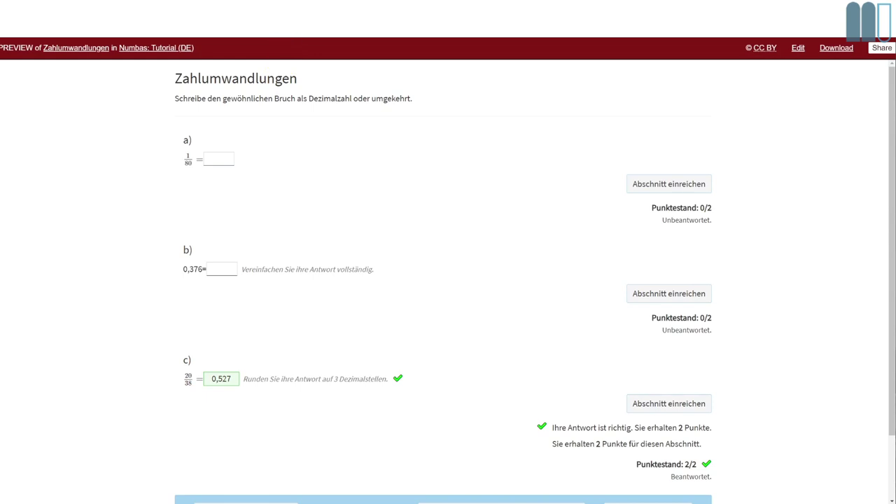
key(ctrl+w)
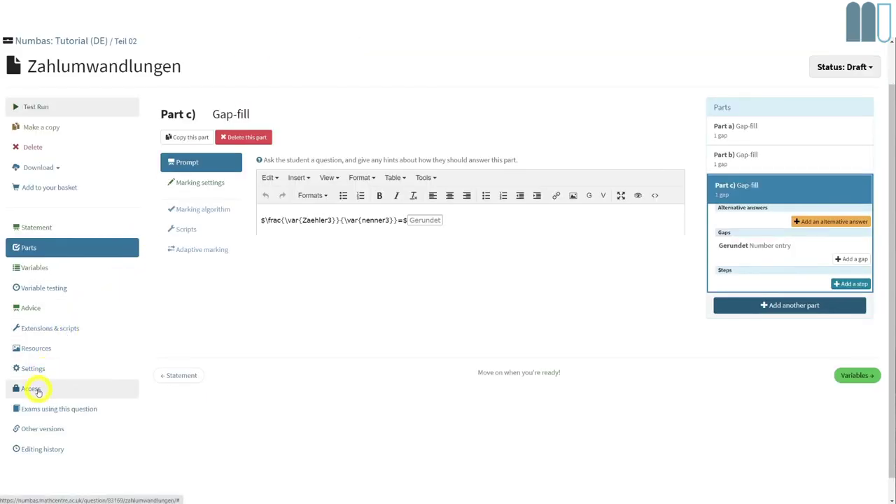
Add the bold heading "Lösung zu c):" at the end of the question's advice text
click(49, 310)
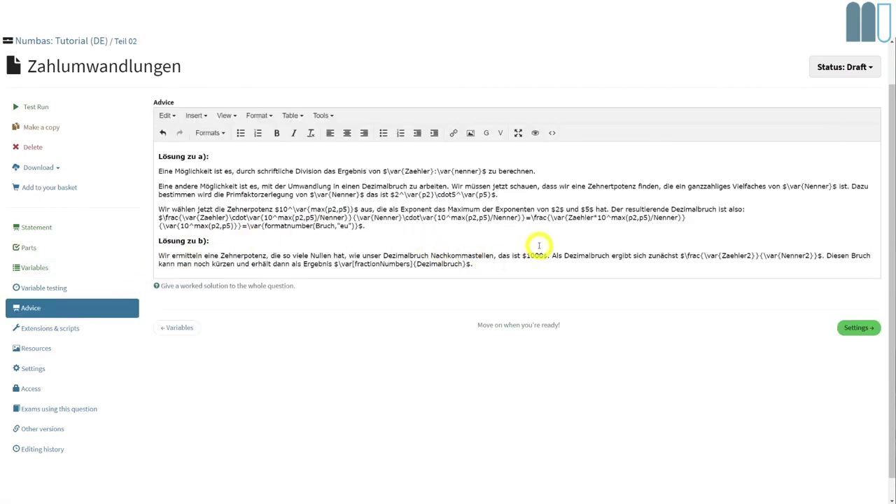
key(Return)
text(Lös)
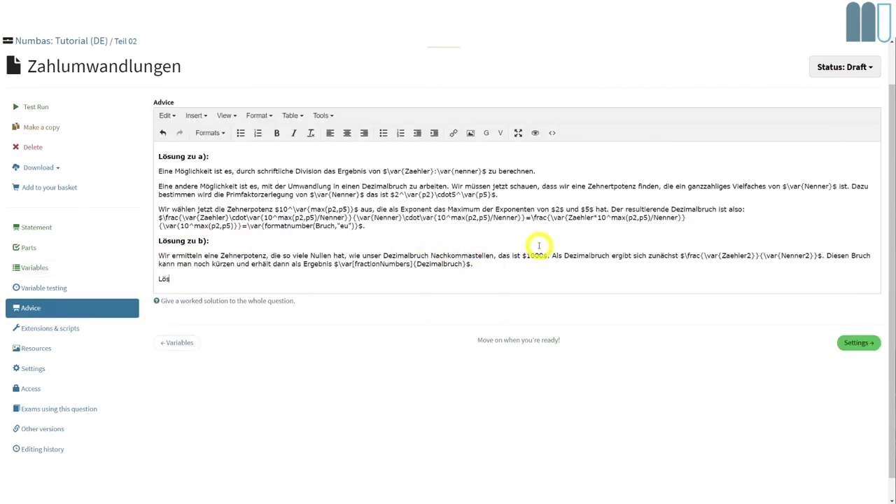
text(ung zu c):)
key(shift+Home)
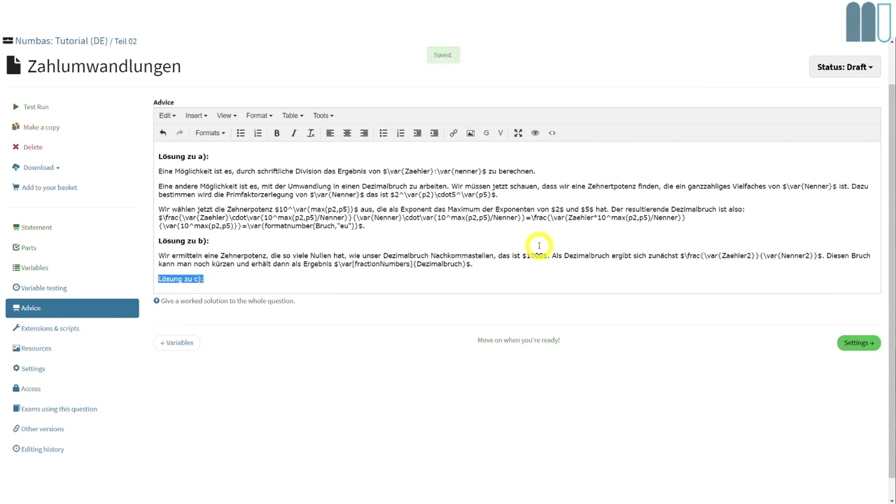
click(279, 133)
click(231, 280)
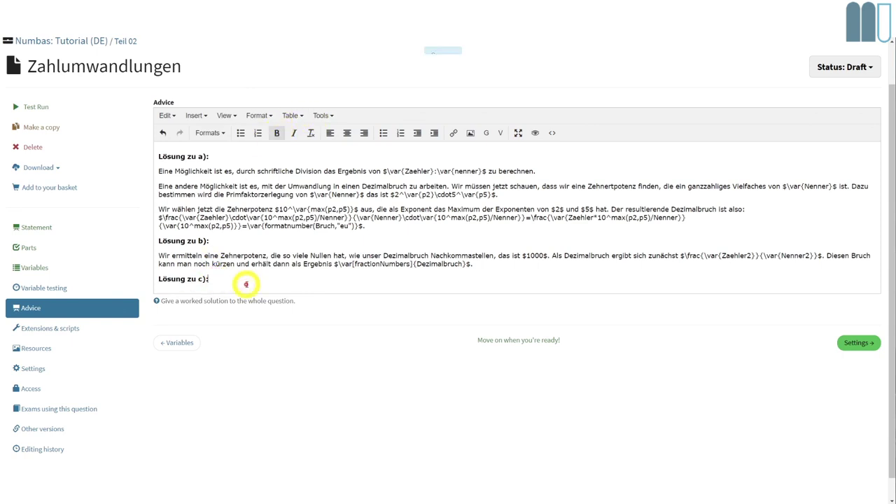
Below the "Lösung zu c):" heading, begin a new non-bold line with "Hier musst Du die schriftliche Division"
key(Return)
text(Hier musst Du die schriftliche Division)
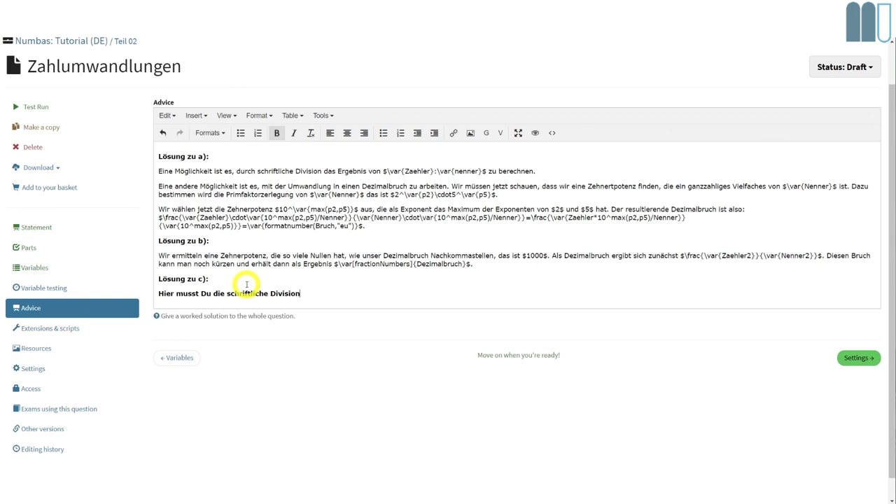
triple_click(246, 286)
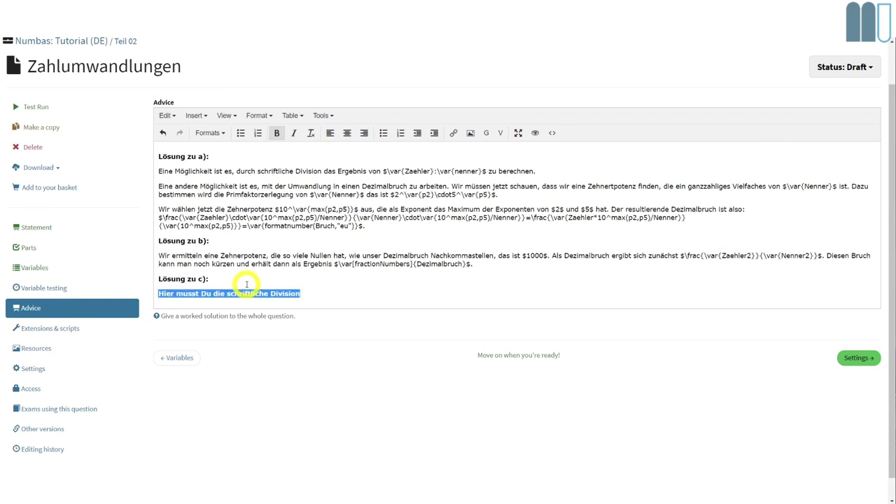
click(279, 133)
click(294, 293)
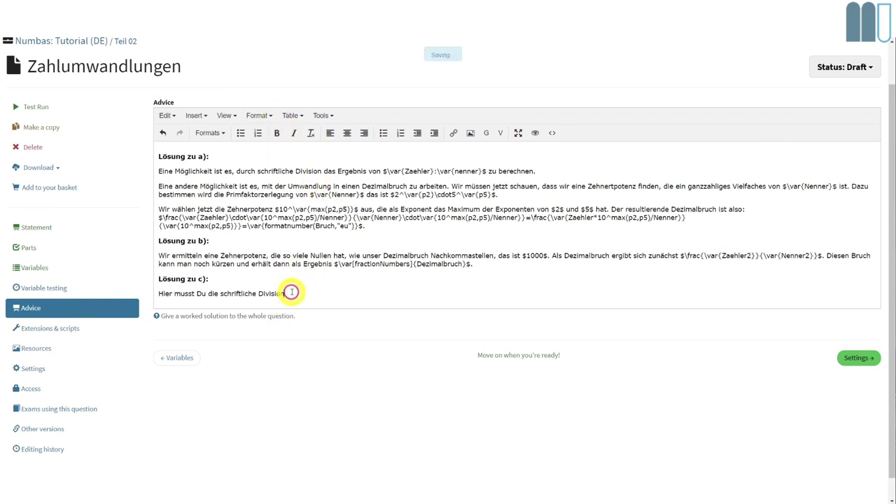
Complete the solution sentence for part c) with "bis zur 4. Nachkommastelle durchführen und dann passend auf- oder abrunden."
text(bis zur 4. Nachkommastelle durchführen und dann passend auf oder abrun)
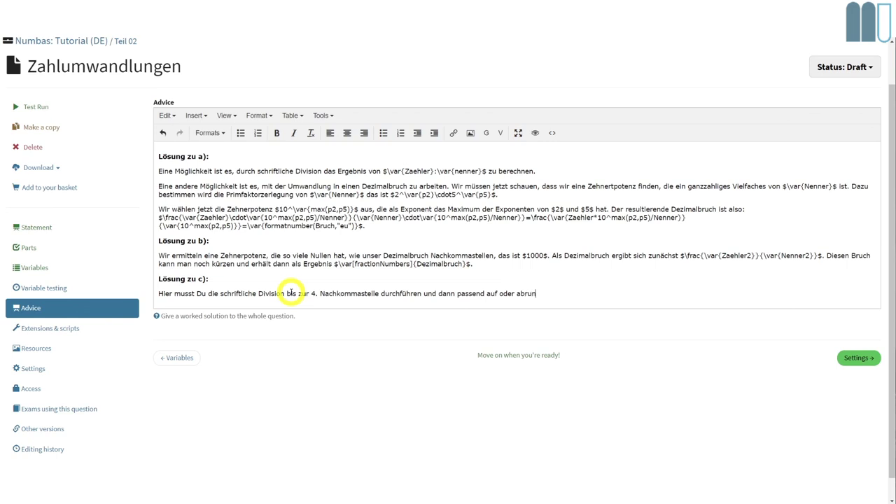
key(ctrl+Left)
key(ctrl+Left)
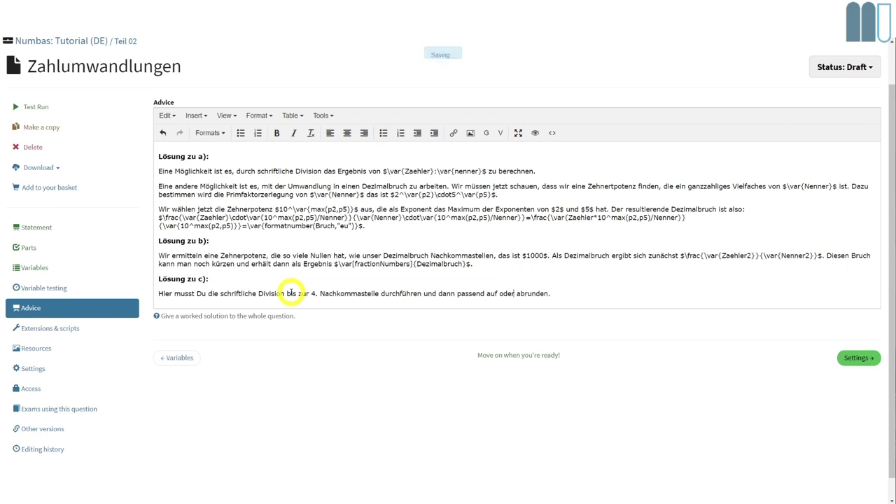
text(-)
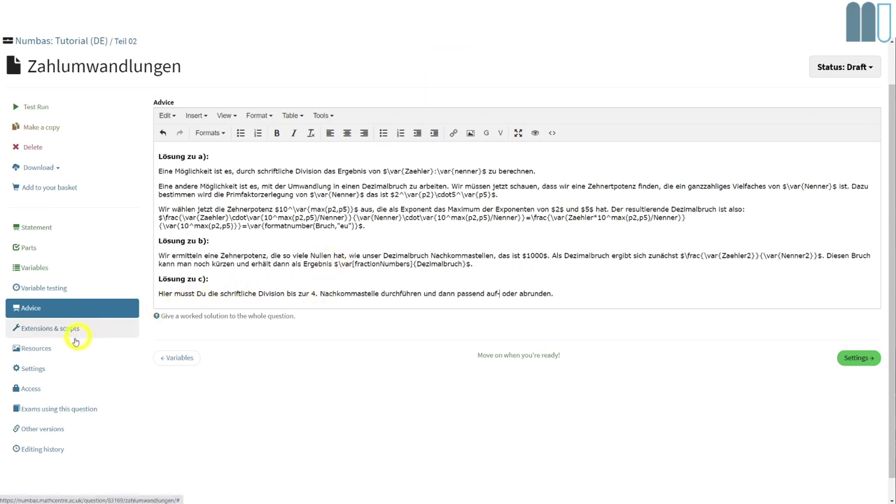
In the question's settings, enter the description "Aufgaben zur Umwandlung von Brüchen in Dezimalzahlen und umgekehrt."
click(30, 372)
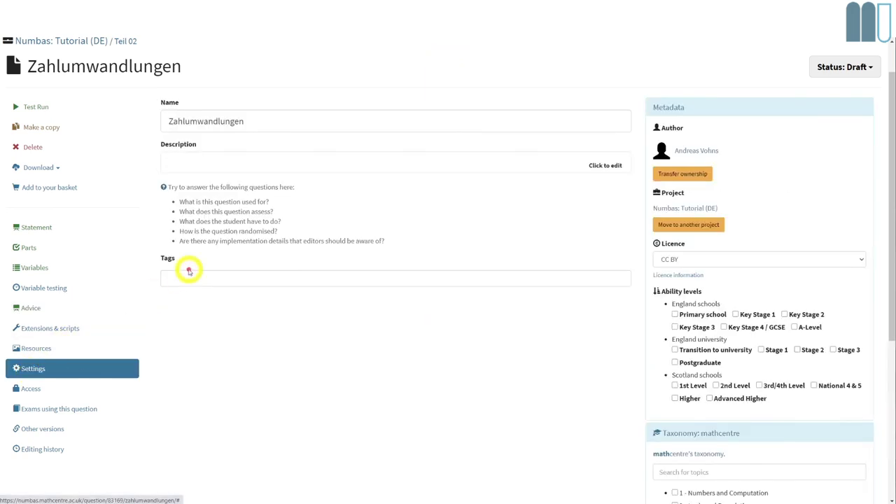
click(234, 163)
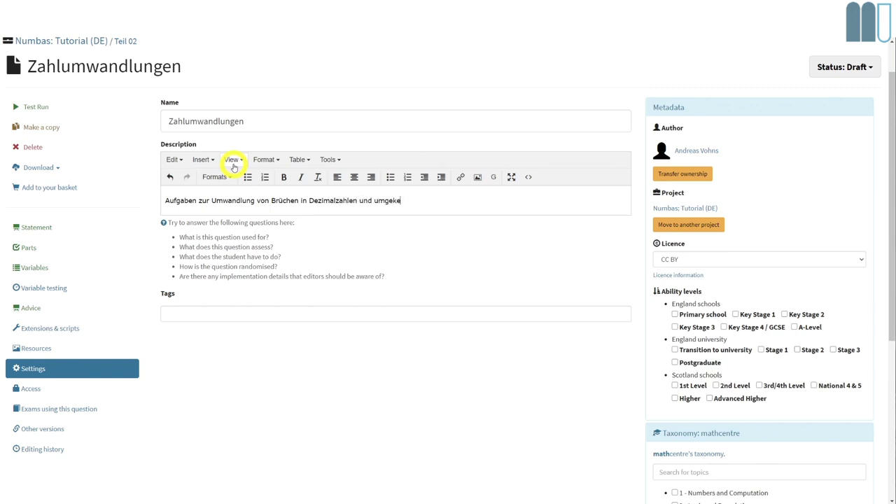
key(BackSpace)
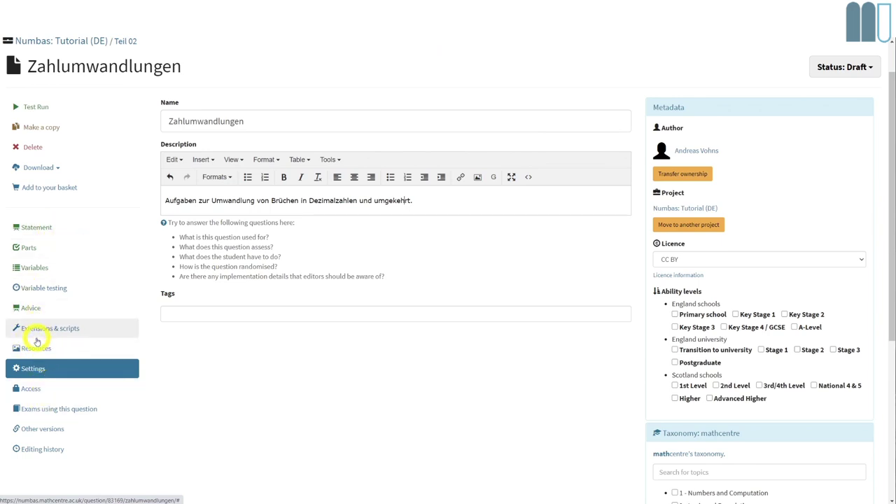
Publish the question to the public database and set its status to "Ready to use"
click(31, 387)
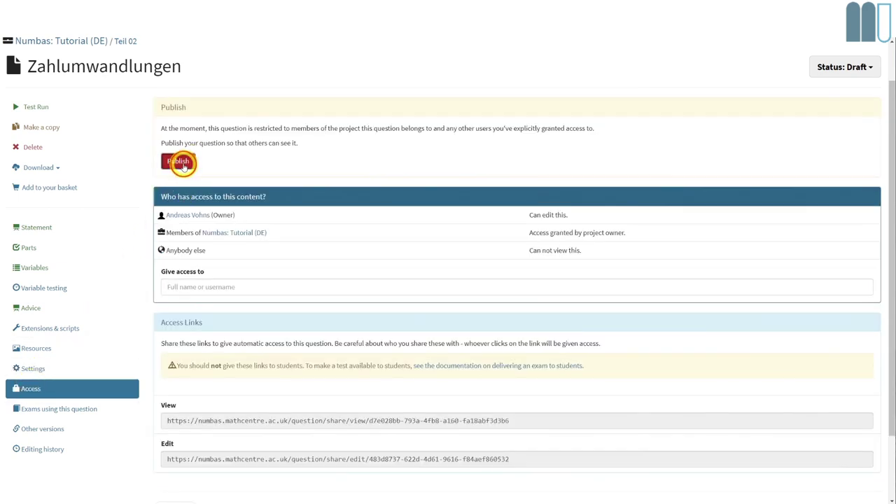
click(180, 162)
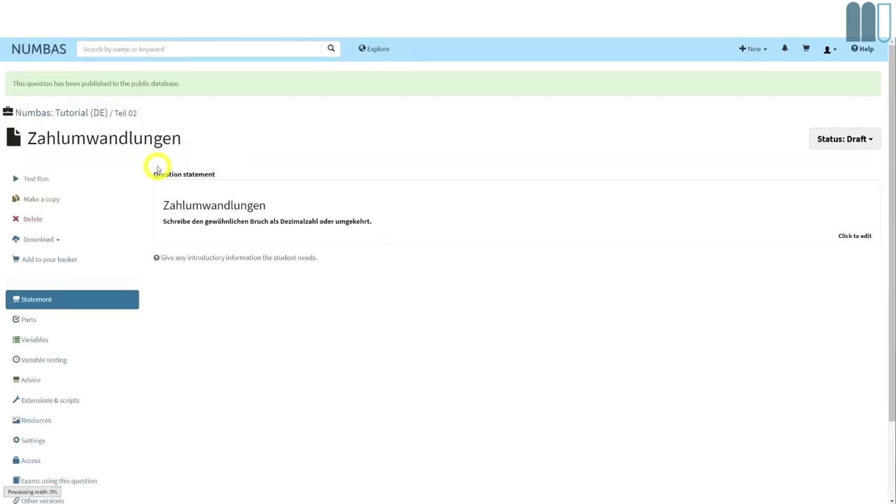
click(870, 137)
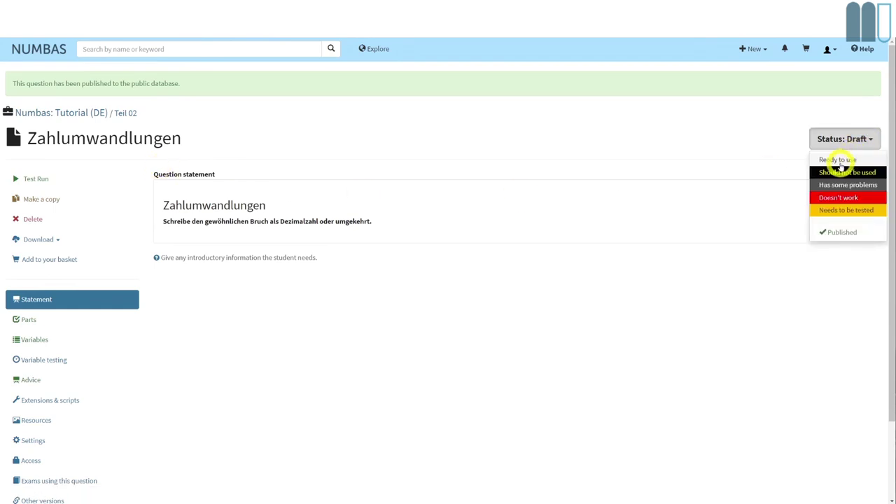
click(839, 160)
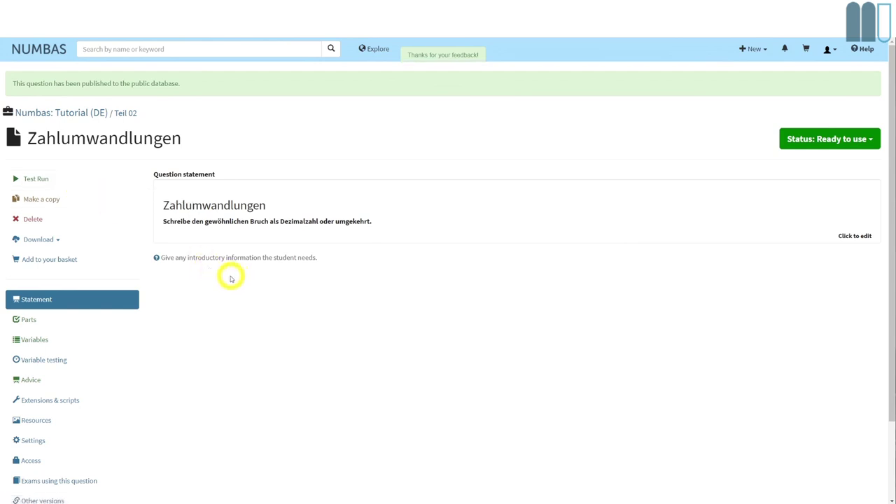
Test-run the question, regenerate it with new random values, and reveal the answers to all parts
click(43, 177)
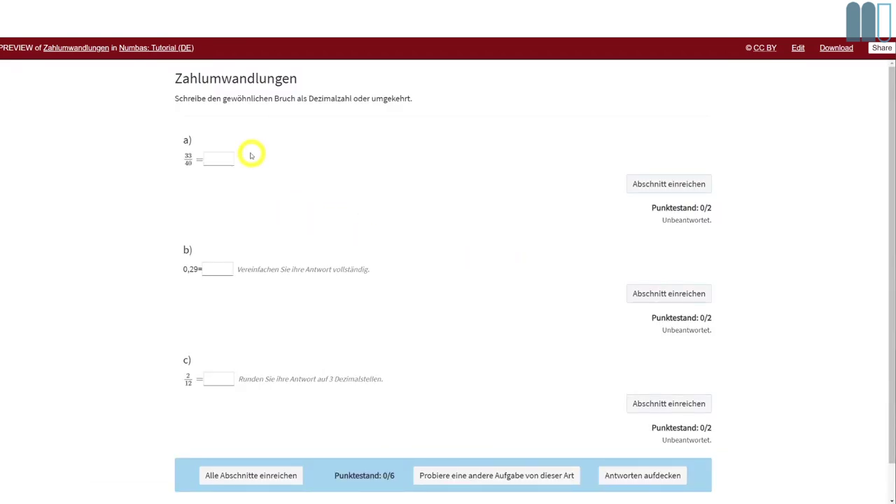
click(515, 479)
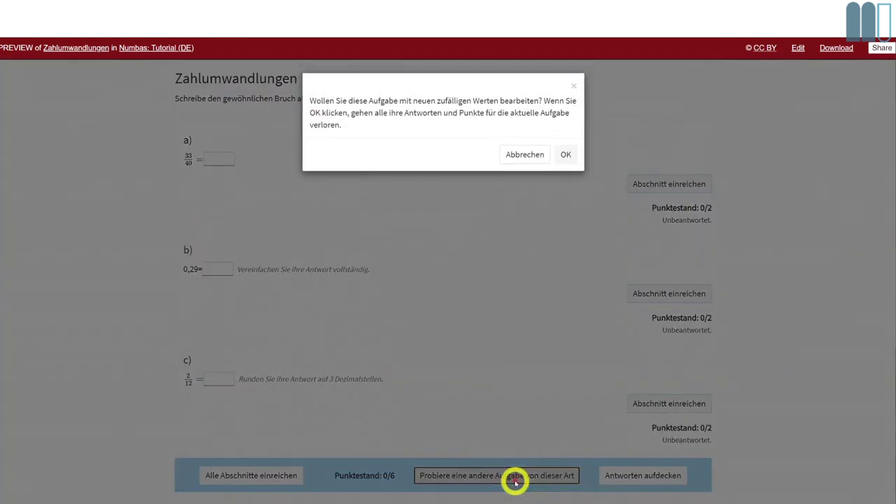
click(566, 157)
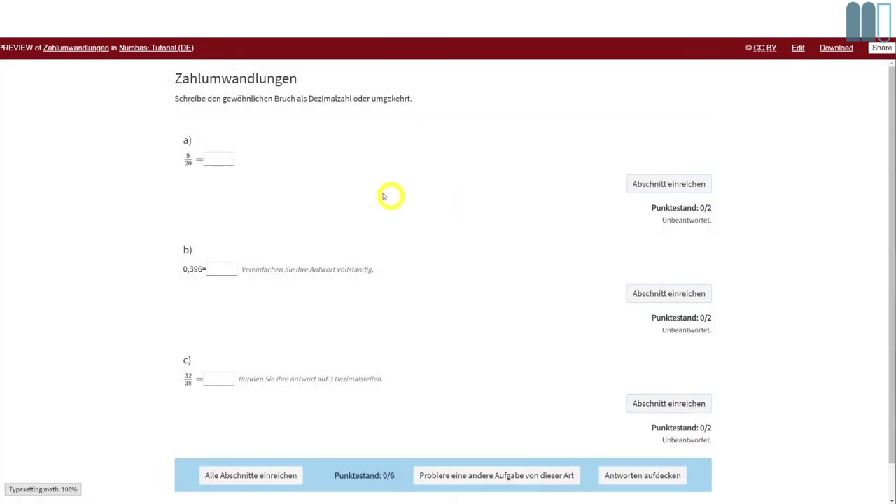
click(605, 478)
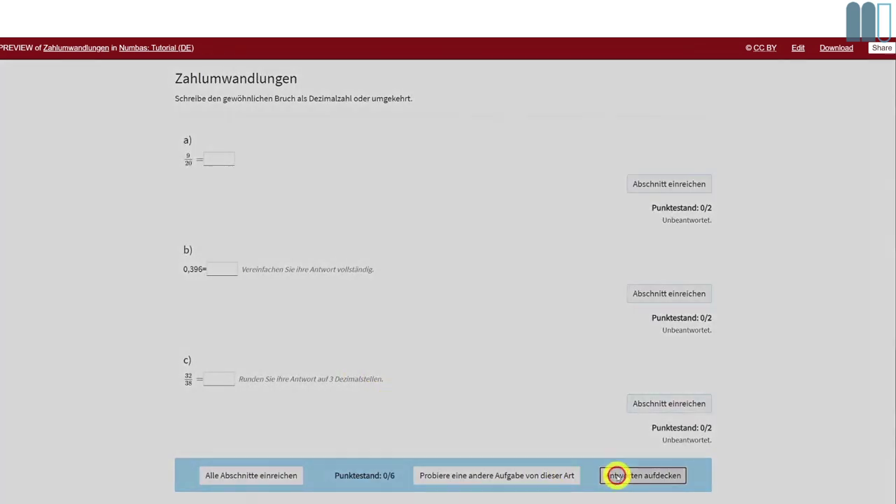
click(568, 156)
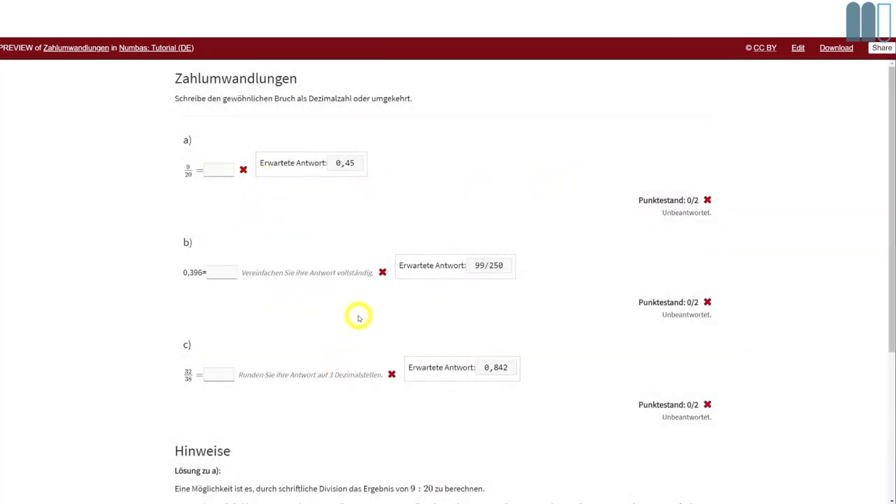
Compare the expected answers of parts a) to c) with the worked solutions under Hinweise
scroll(358, 318, down, 3)
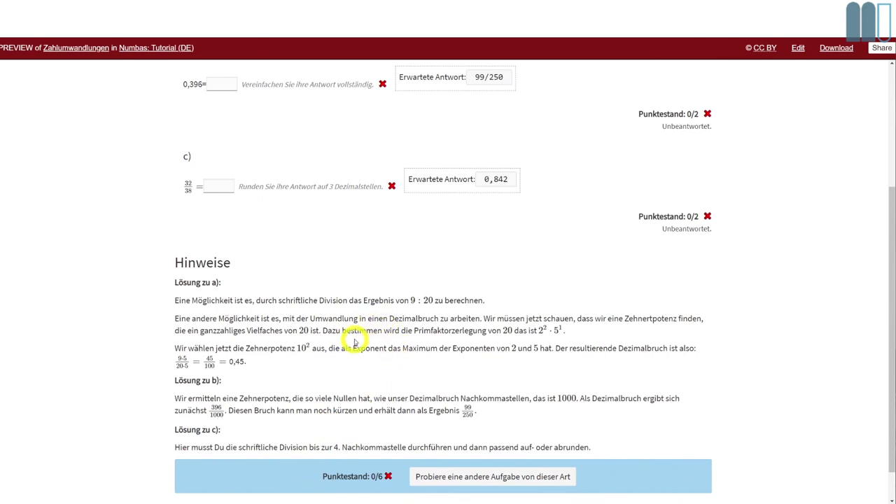
scroll(355, 340, up, 3)
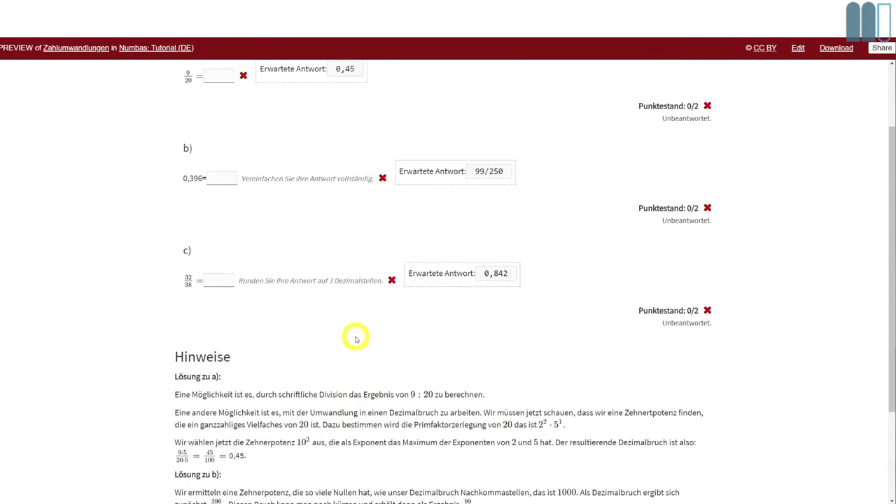
scroll(356, 341, down, 2)
scroll(356, 341, up, 2)
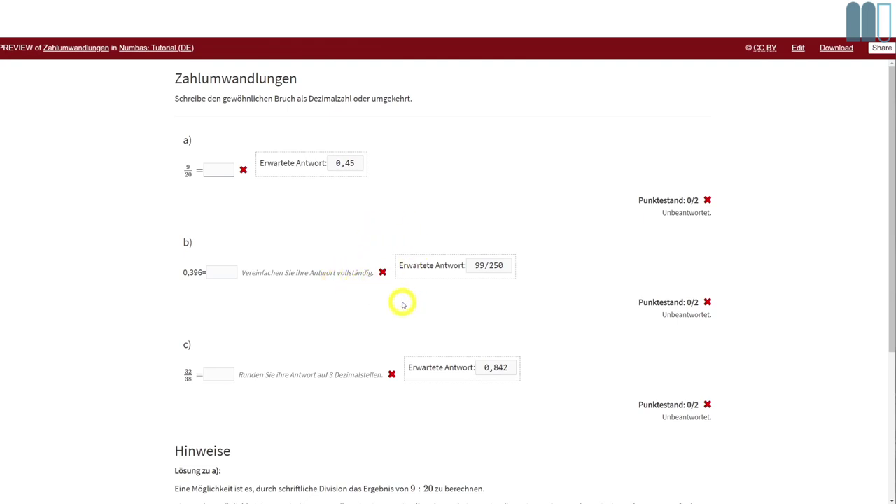
scroll(330, 350, down, 3)
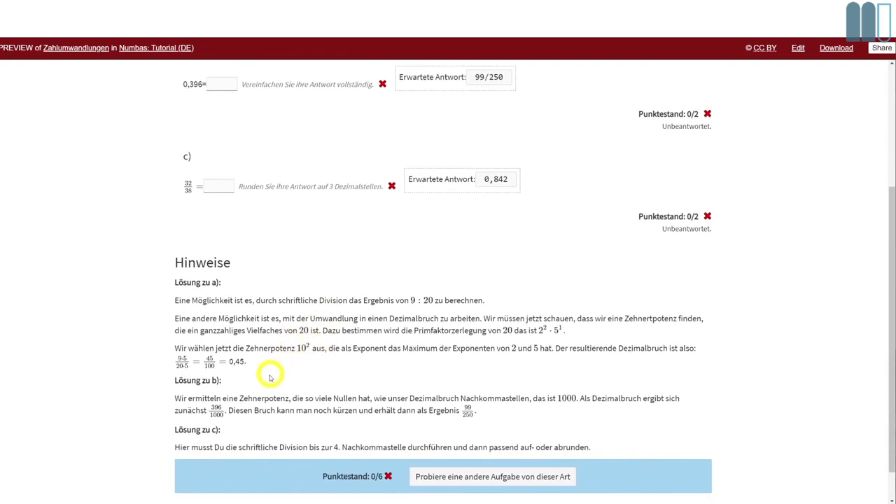